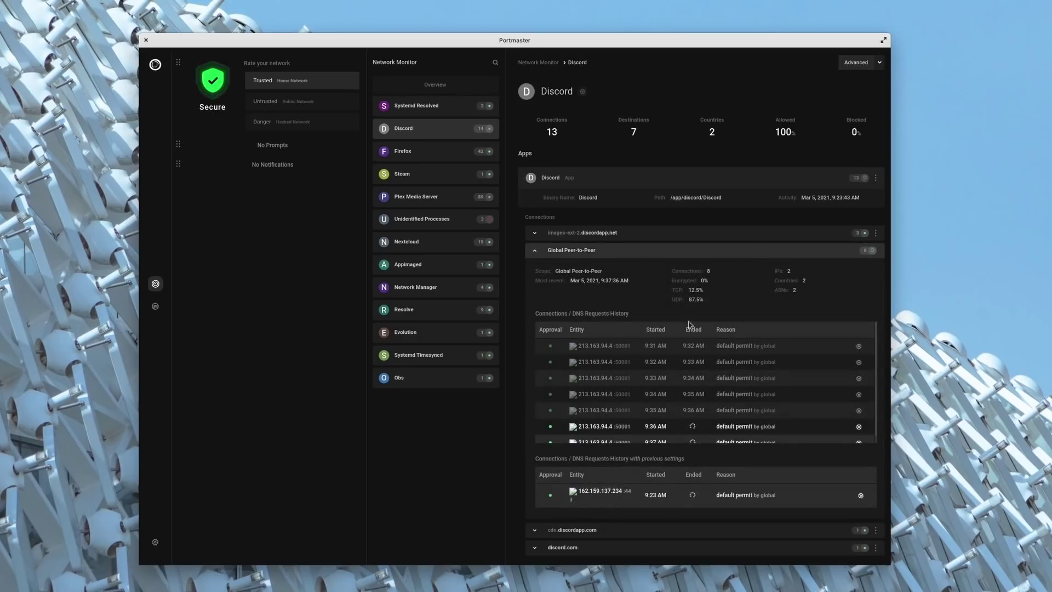
Expand Discord's cdn.discordapp.com and discord.com connection rows to show their request details.
{"action": "scroll", "coordinate": [683, 359], "scroll_direction": "down", "scroll_amount": 1}
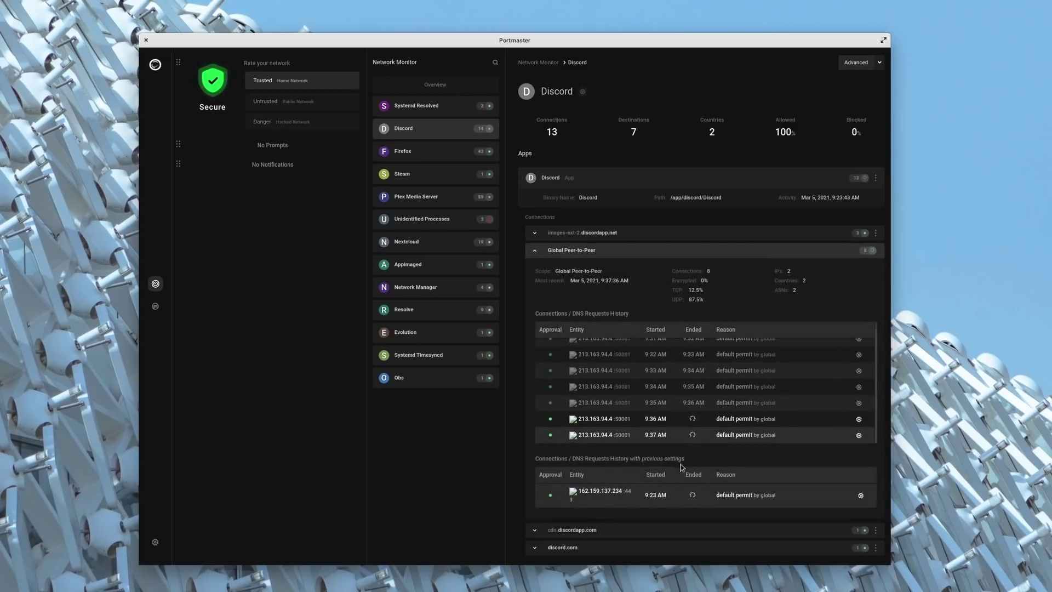
{"action": "left_click", "coordinate": [609, 535]}
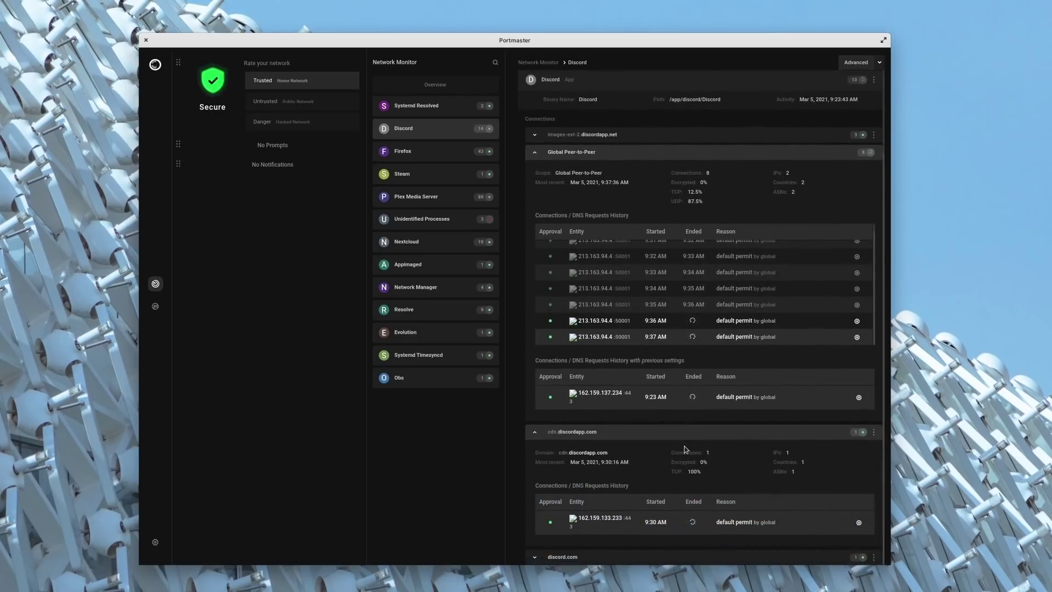
{"action": "left_click", "coordinate": [570, 559]}
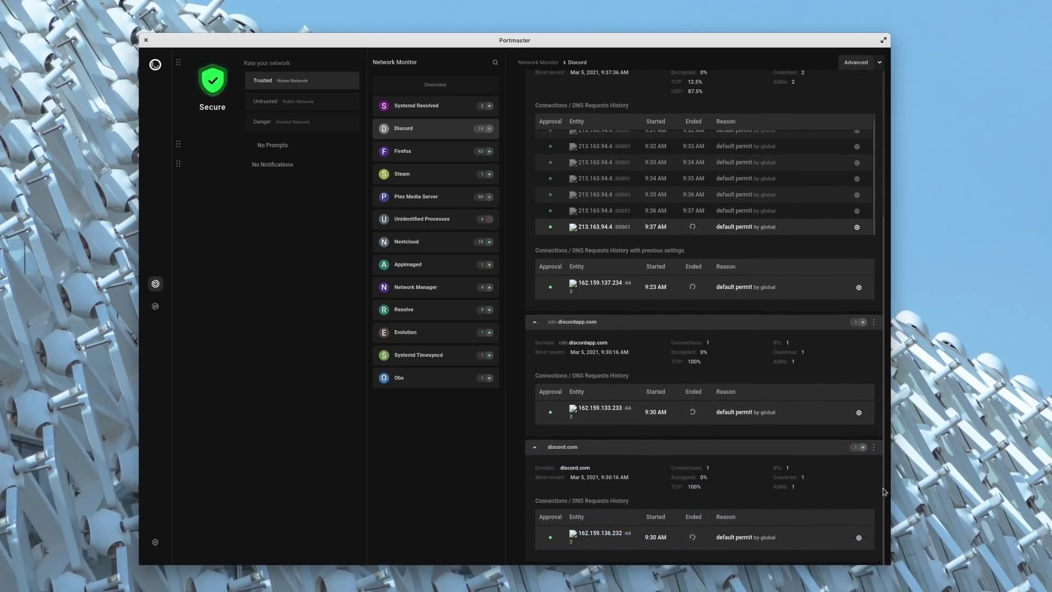
{"action": "scroll", "coordinate": [883, 491], "scroll_direction": "up", "scroll_amount": 4}
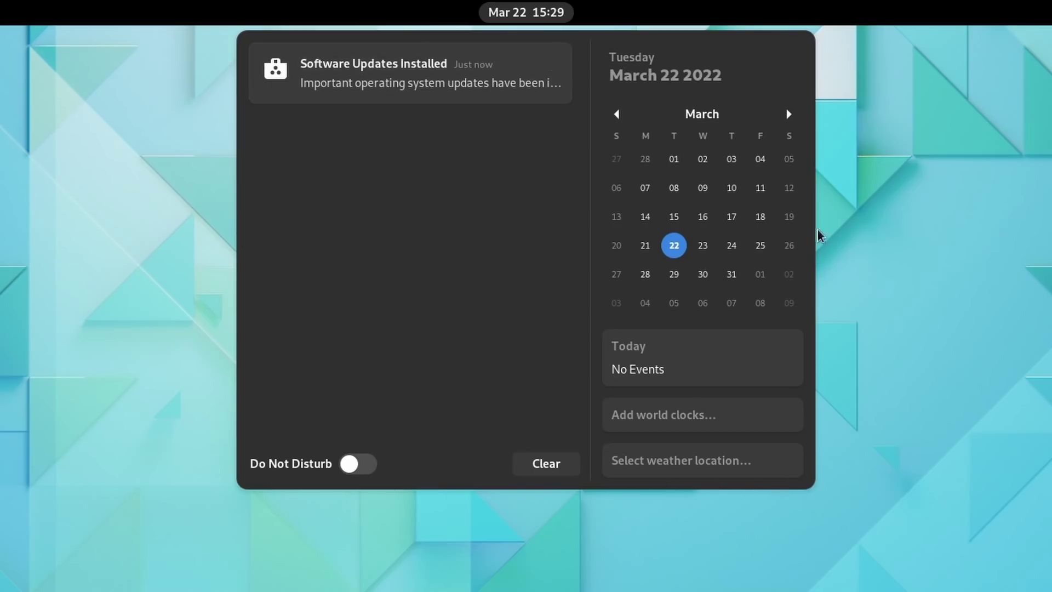
Look over the calendar popup and the system status menu, then expand the Wi-Fi network options.
{"action": "left_click", "coordinate": [506, 12]}
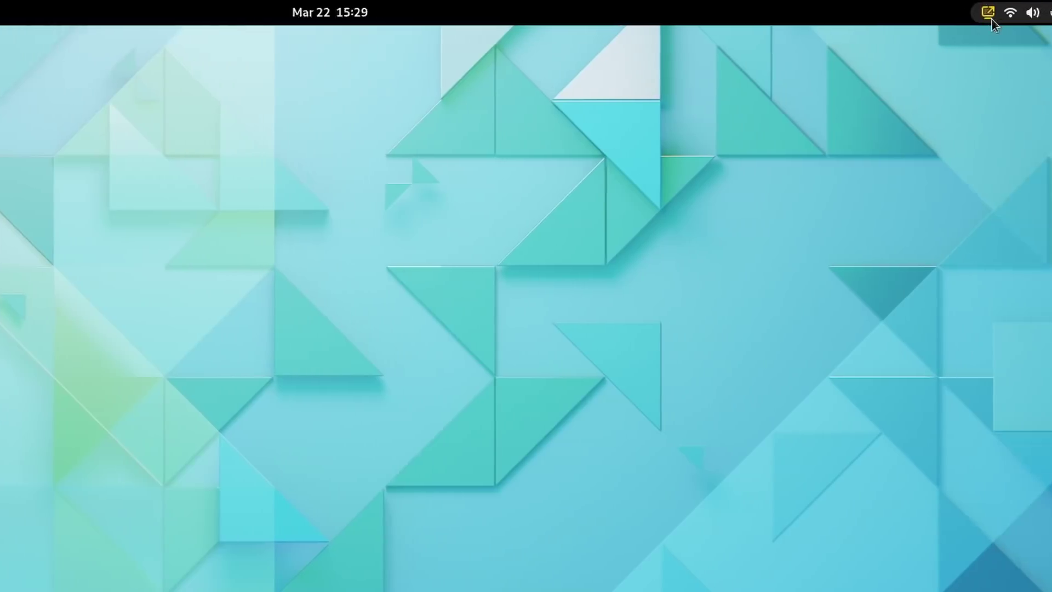
{"action": "left_click", "coordinate": [995, 12]}
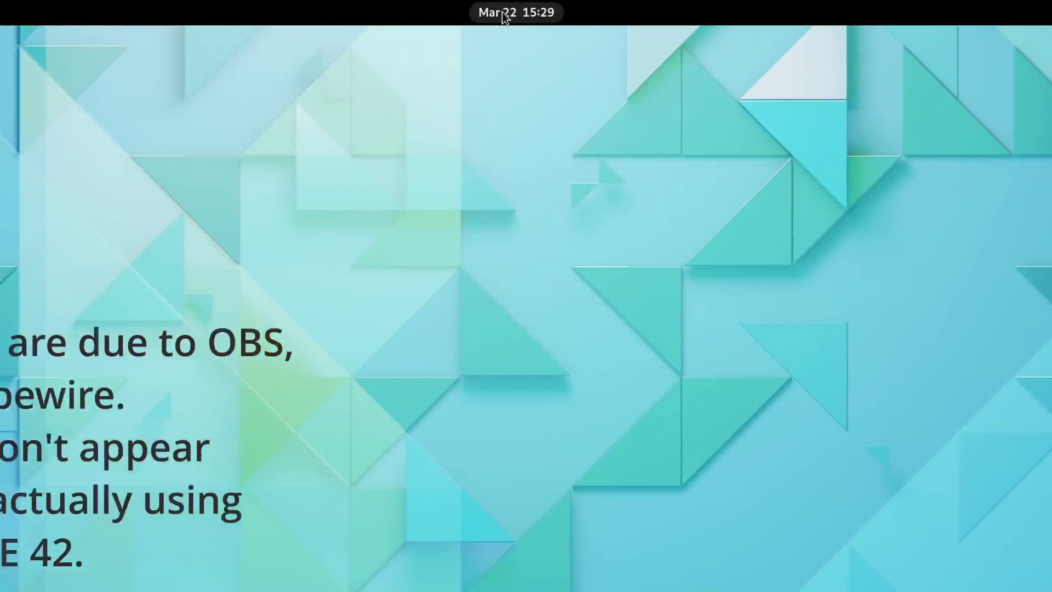
{"action": "left_click", "coordinate": [284, 12]}
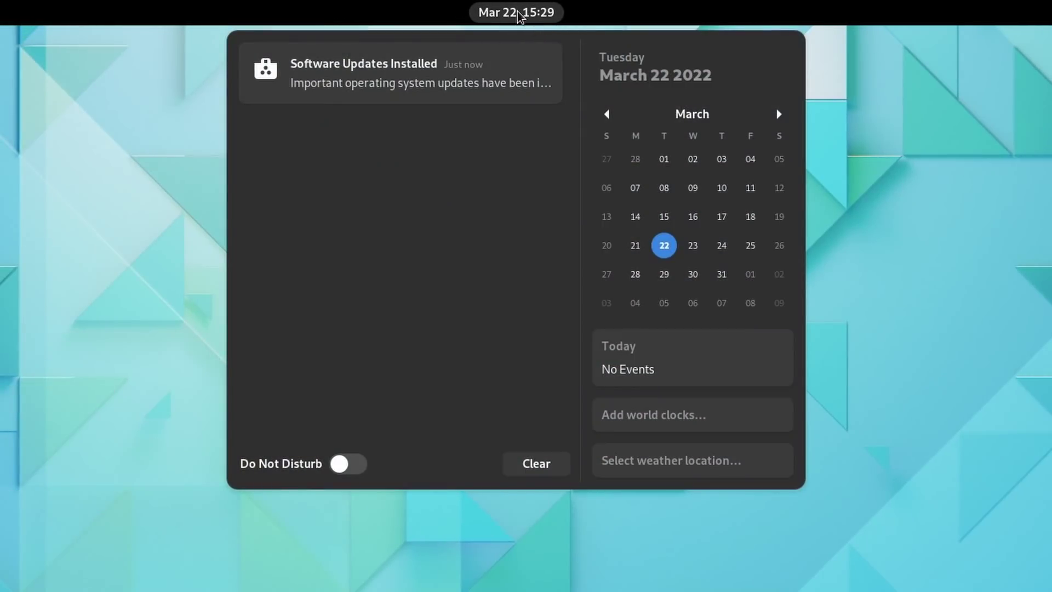
{"action": "left_click", "coordinate": [519, 15]}
{"action": "left_click", "coordinate": [1004, 9]}
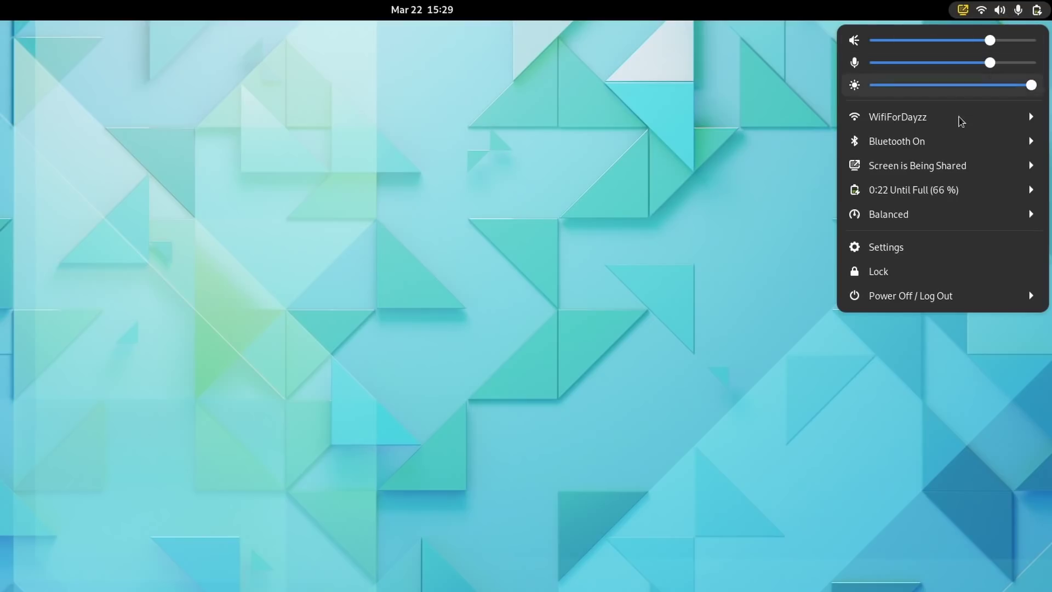
{"action": "left_click", "coordinate": [975, 101]}
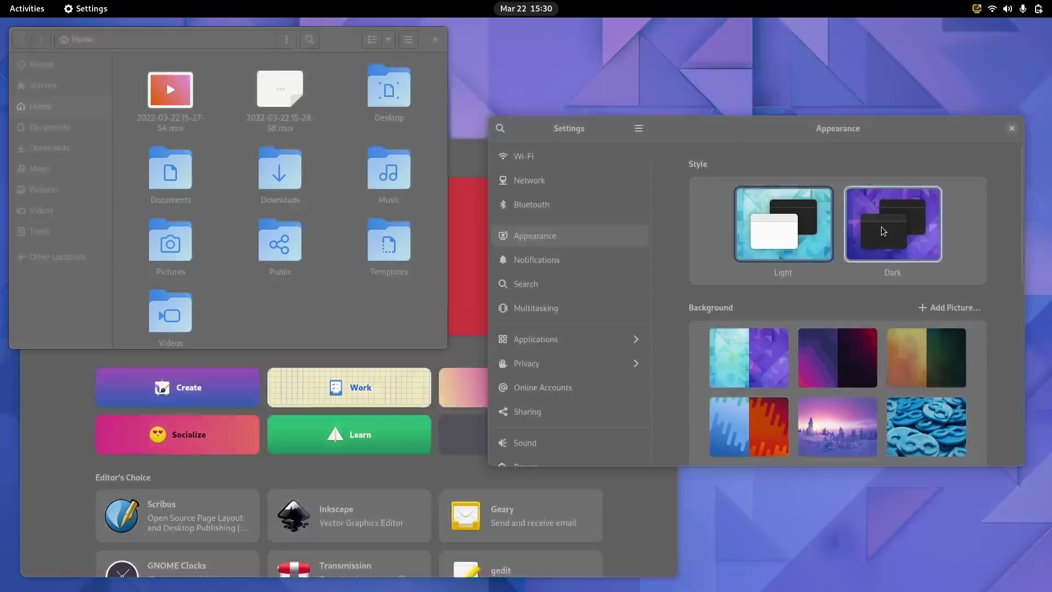
Switch between the Light and Dark styles, ending on Light.
{"action": "left_click", "coordinate": [804, 227]}
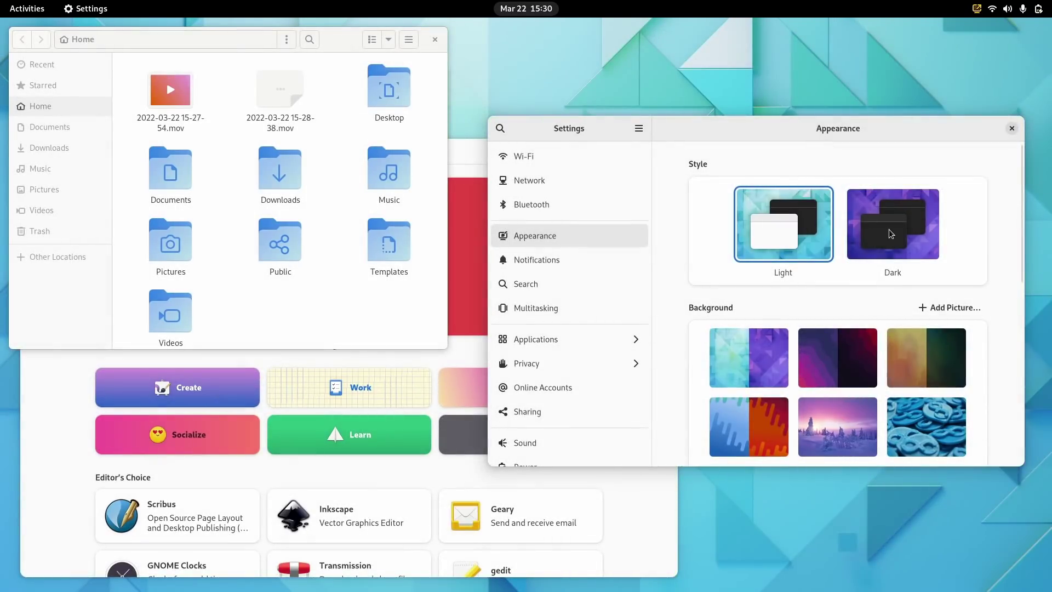
{"action": "left_click", "coordinate": [889, 229]}
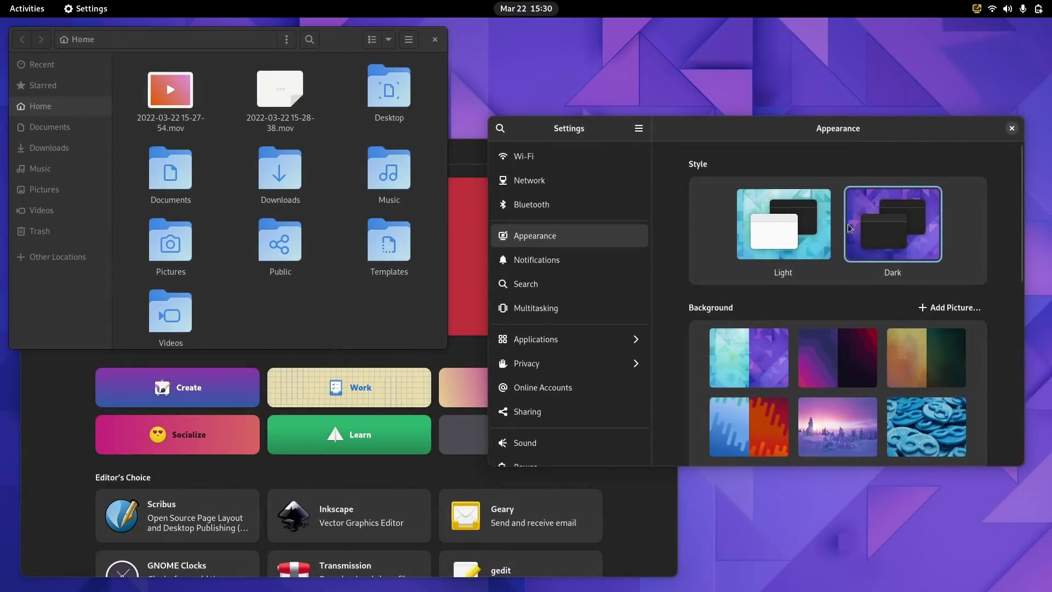
{"action": "left_click", "coordinate": [789, 222]}
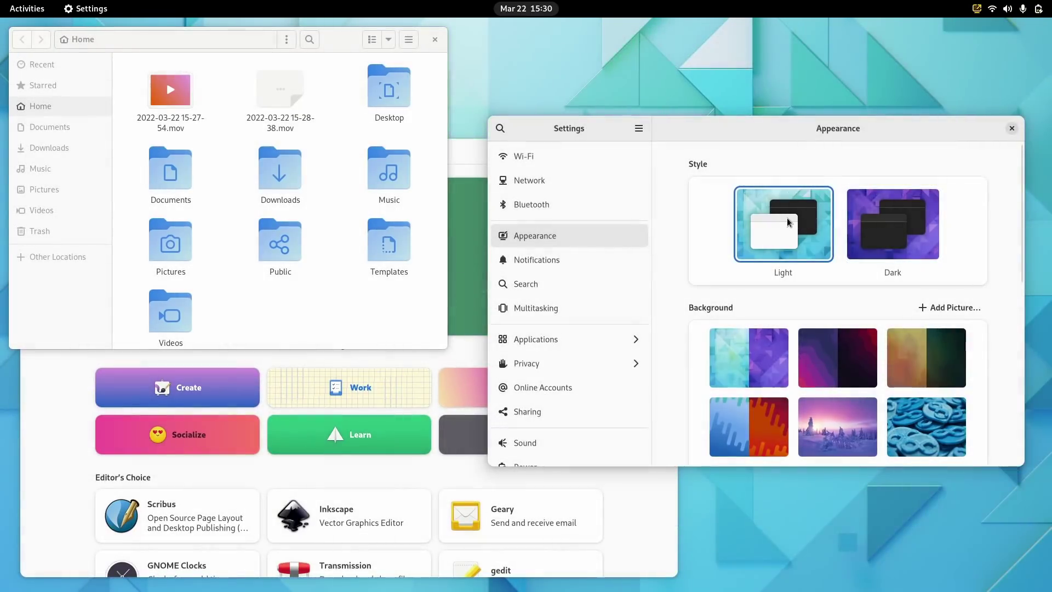
Launch Calculator from Activities and toggle the styles again, finishing on Dark.
{"action": "key", "text": "super"}
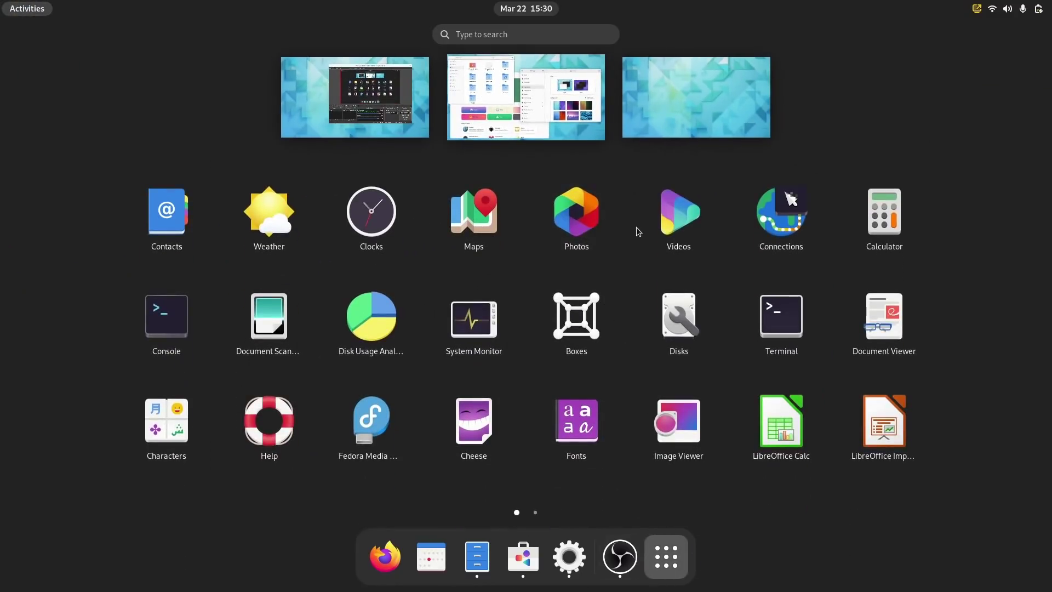
{"action": "left_click", "coordinate": [877, 224]}
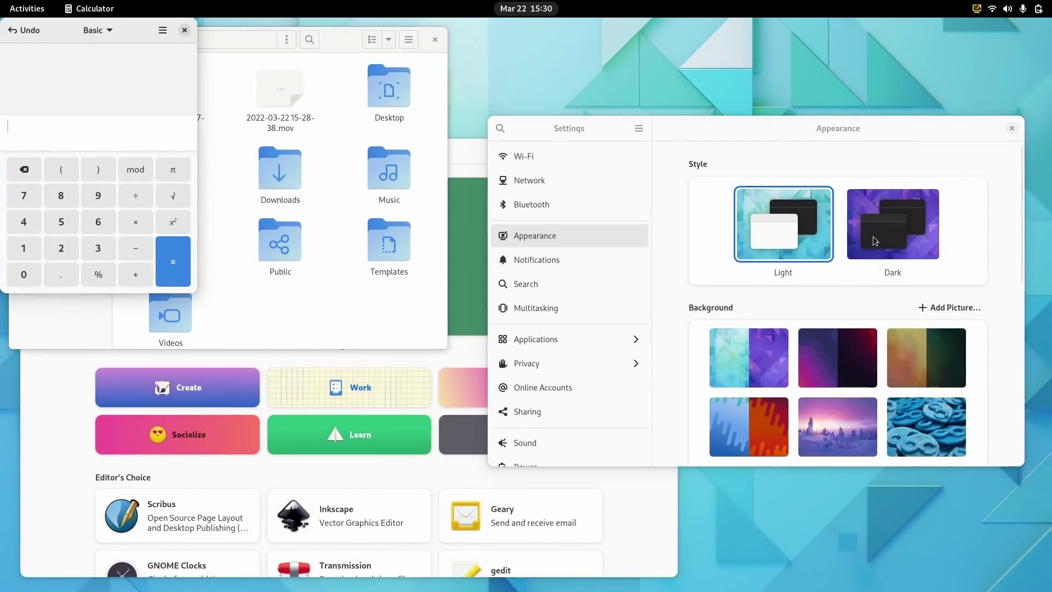
{"action": "left_click", "coordinate": [873, 235]}
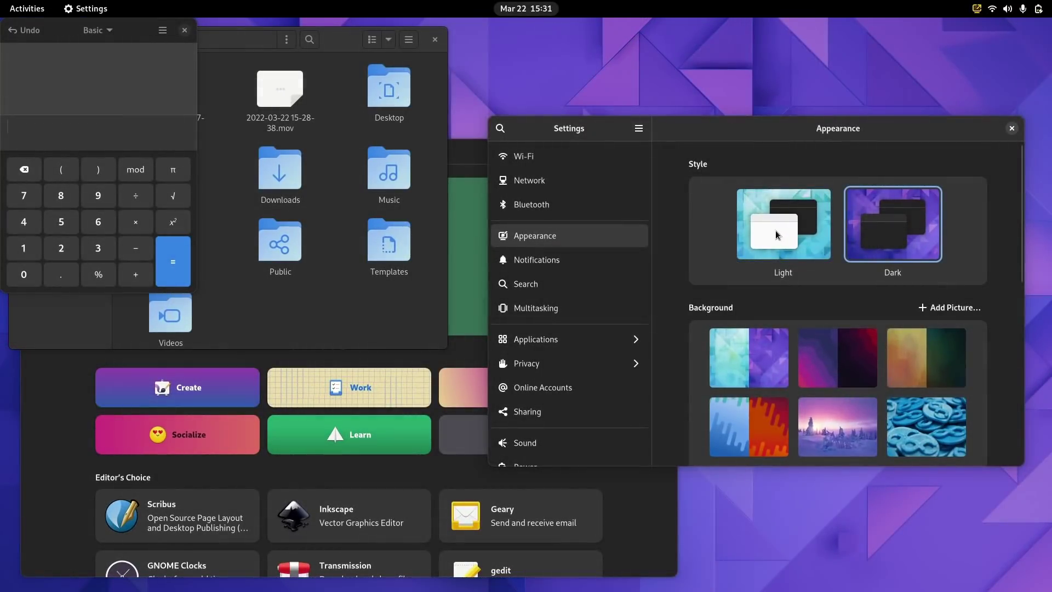
{"action": "left_click", "coordinate": [775, 230]}
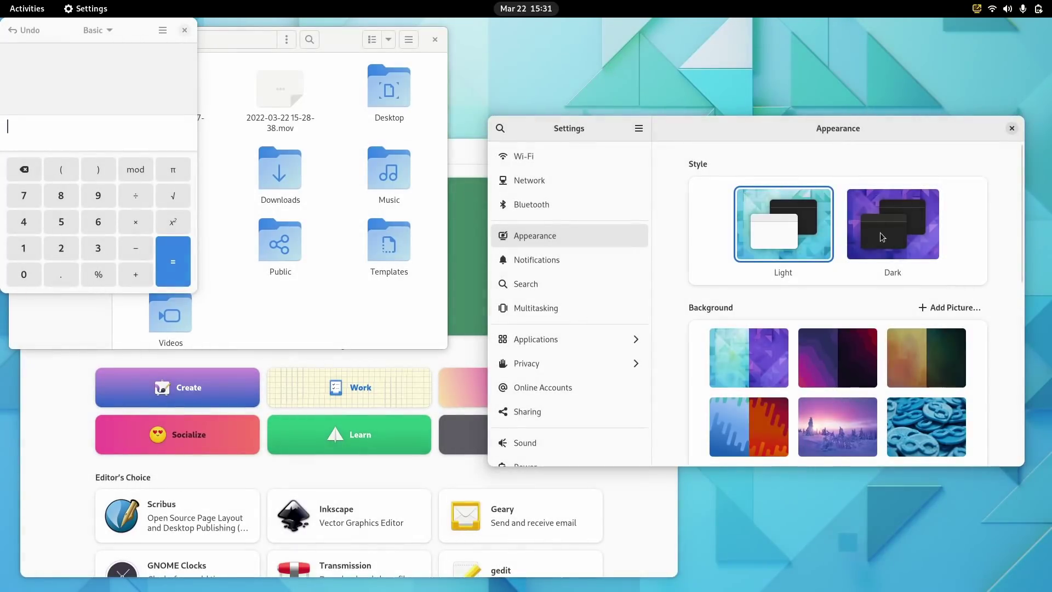
{"action": "left_click", "coordinate": [880, 232]}
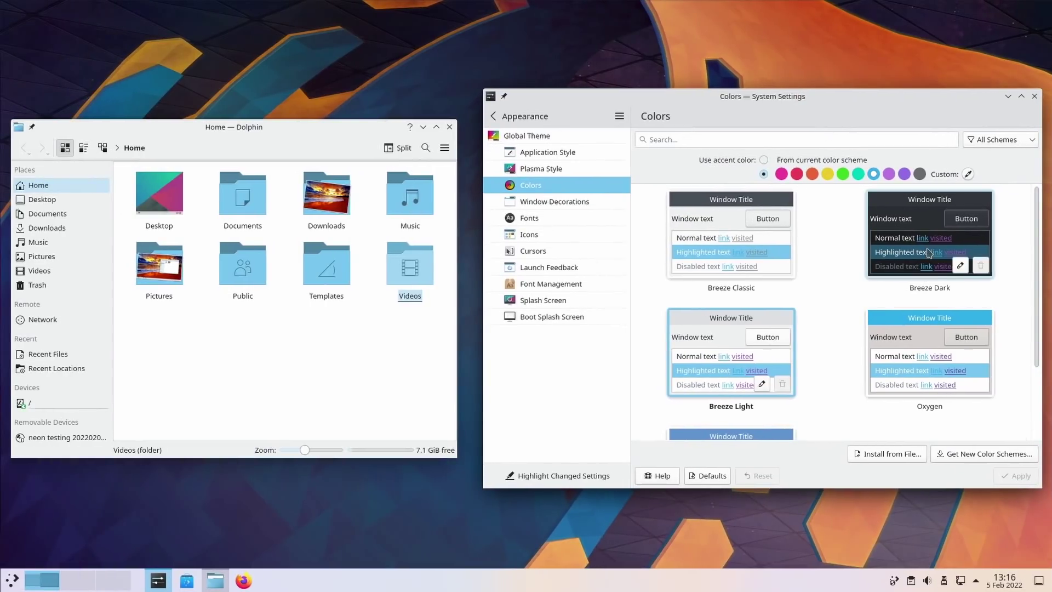
Apply Breeze Dark, reposition the windows, and check the now-dark Documents context menu in Dolphin.
{"action": "double_click", "coordinate": [929, 252]}
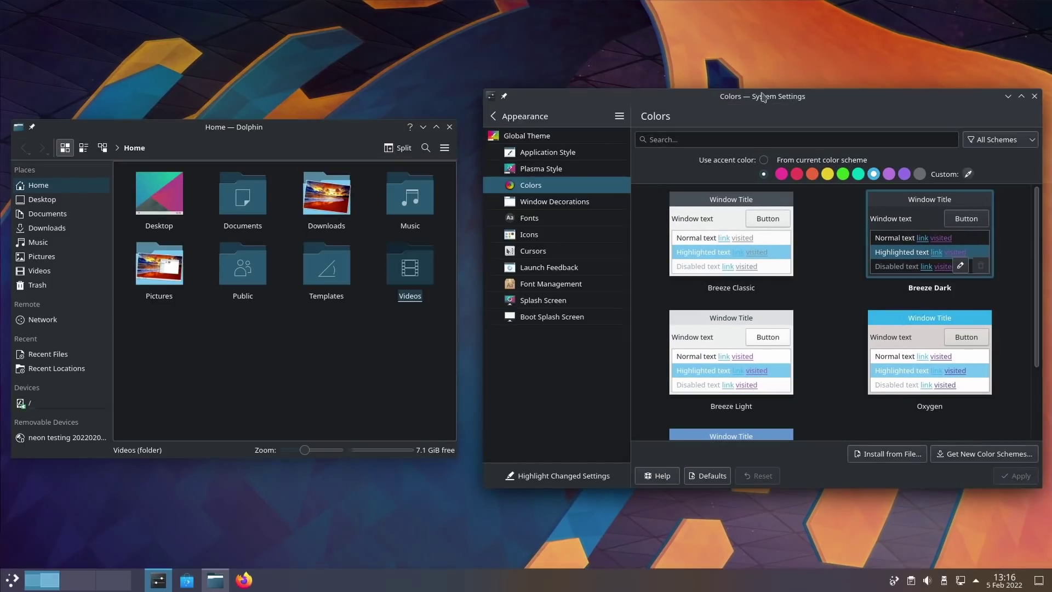
{"action": "left_click_drag", "start_coordinate": [762, 97], "coordinate": [762, 98]}
{"action": "left_click_drag", "start_coordinate": [264, 128], "coordinate": [272, 117]}
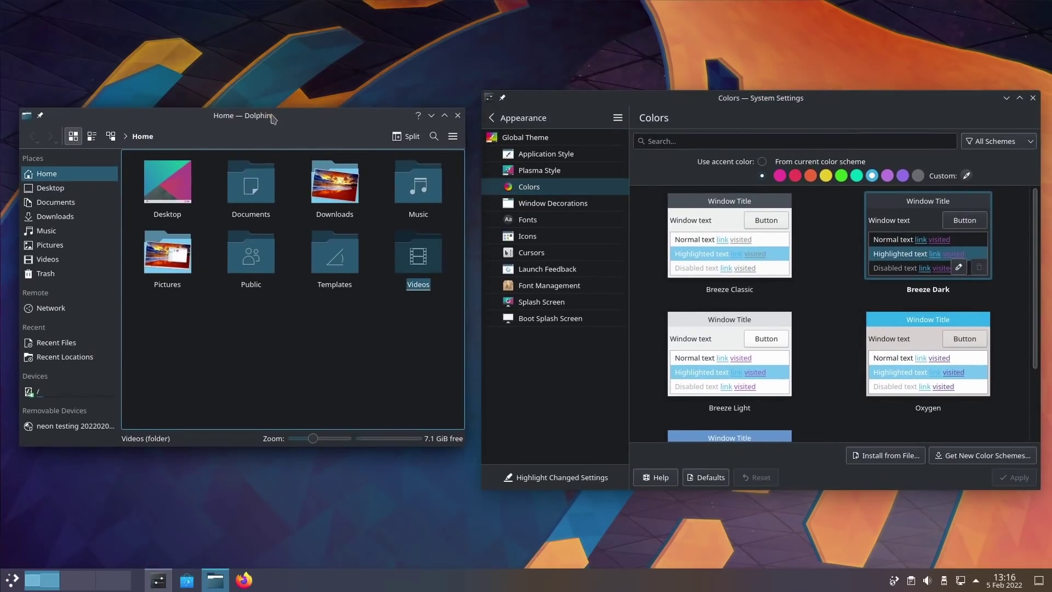
{"action": "right_click", "coordinate": [256, 201]}
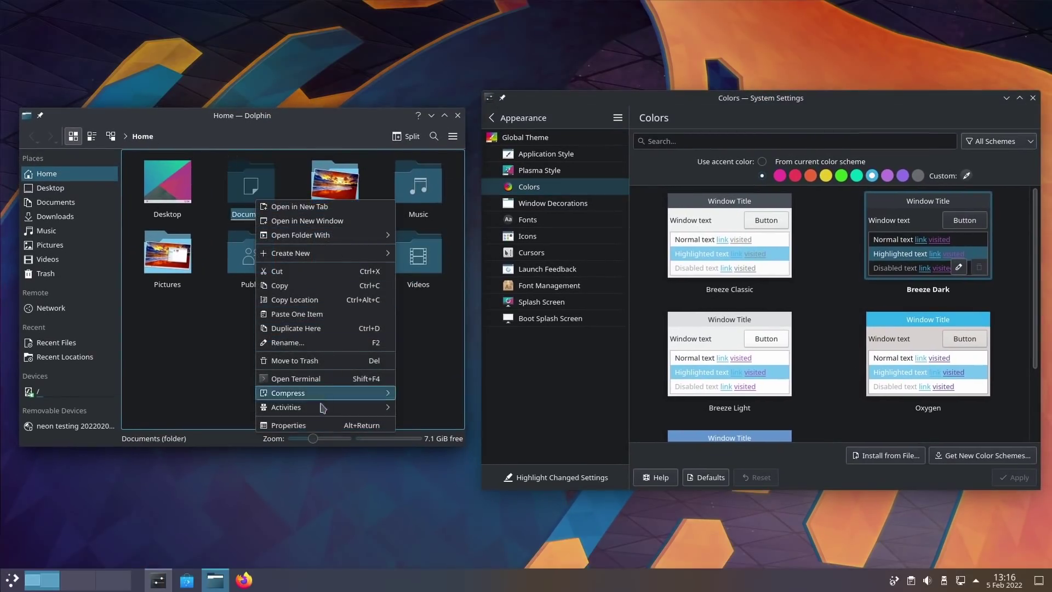
{"action": "left_click", "coordinate": [729, 312]}
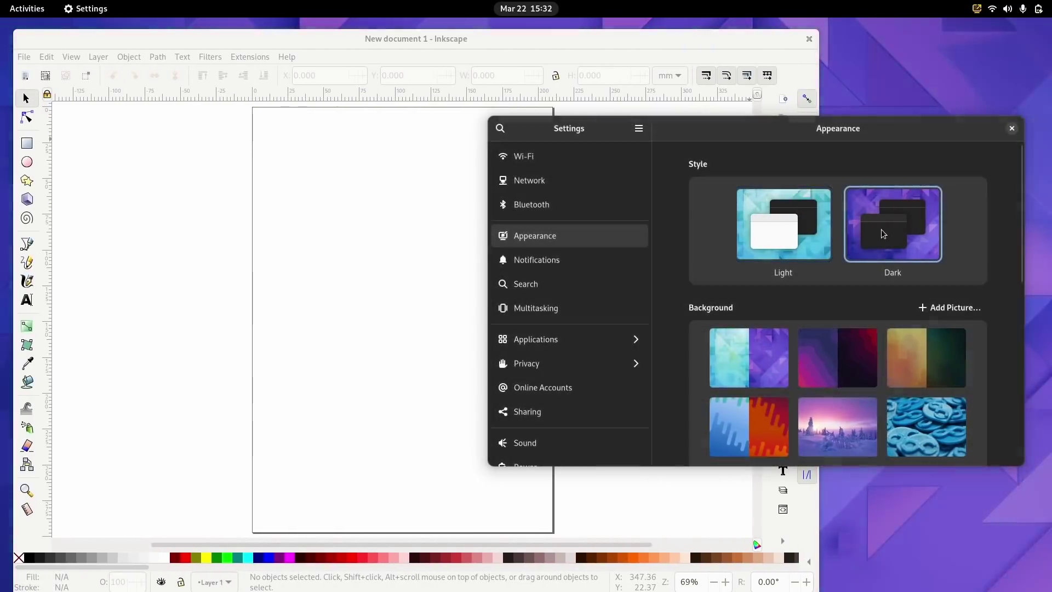
Toggle Light and Dark while raising Inkscape and then Settings, ending on Dark.
{"action": "left_click", "coordinate": [768, 223]}
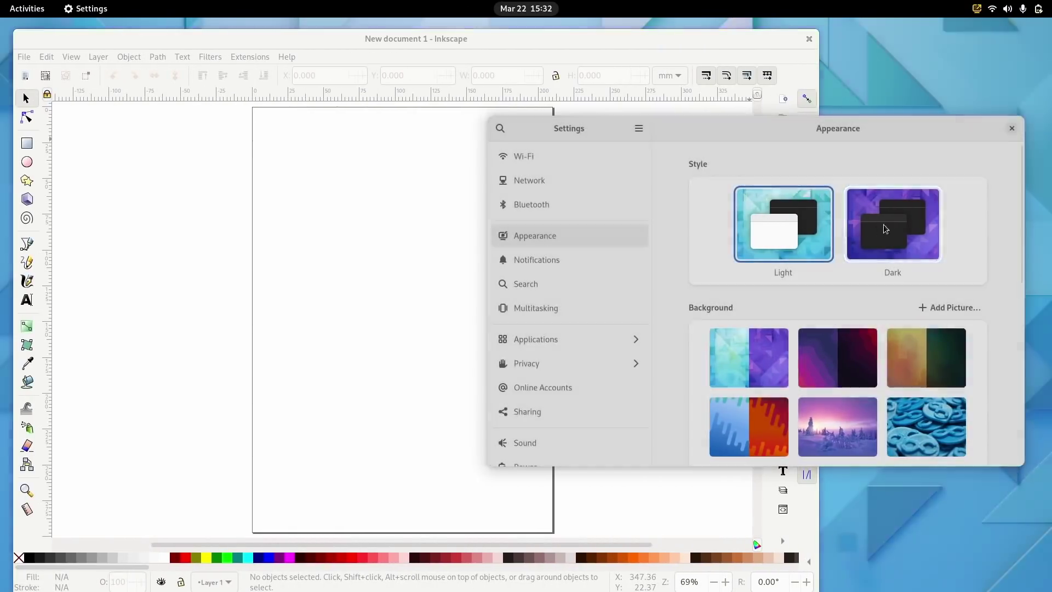
{"action": "left_click", "coordinate": [889, 229]}
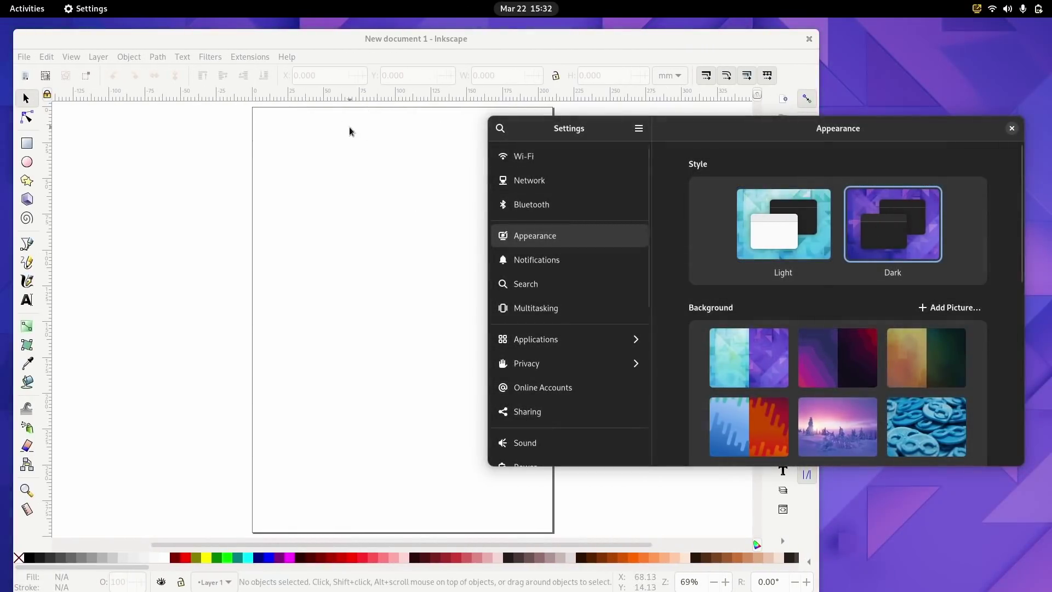
{"action": "left_click", "coordinate": [350, 132]}
{"action": "left_click", "coordinate": [865, 218]}
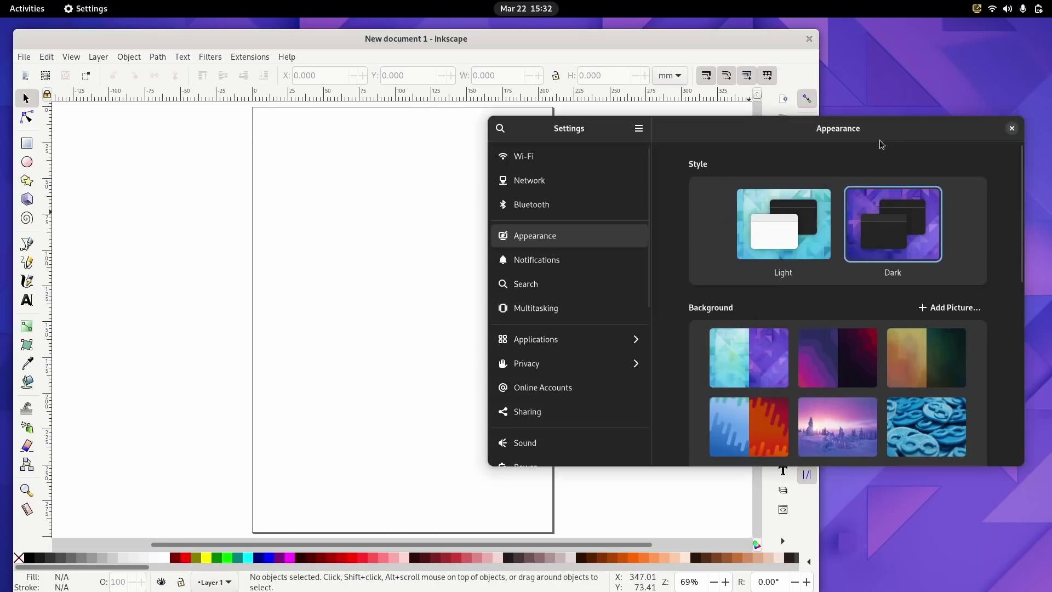
{"action": "left_click", "coordinate": [801, 237]}
{"action": "left_click", "coordinate": [881, 239]}
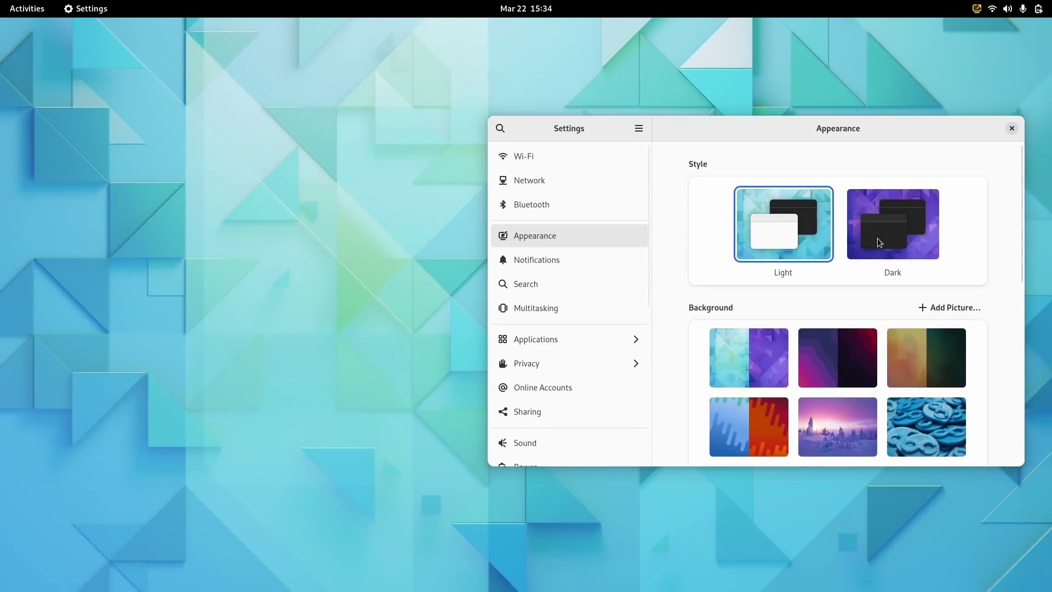
Alternate Dark and Light styles while trying the second and third background thumbnails.
{"action": "left_click", "coordinate": [876, 238]}
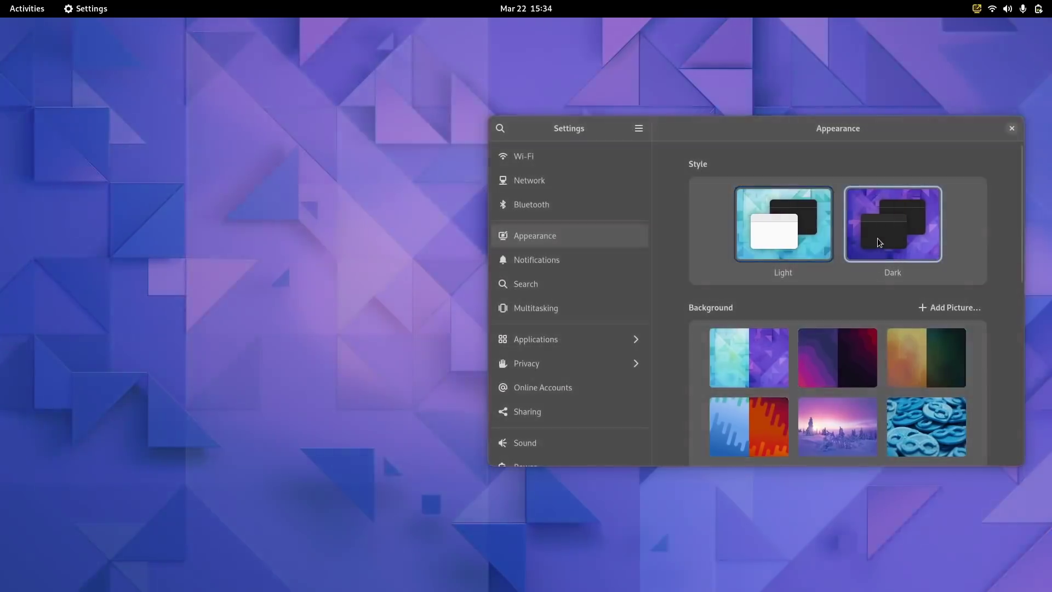
{"action": "left_click", "coordinate": [838, 360]}
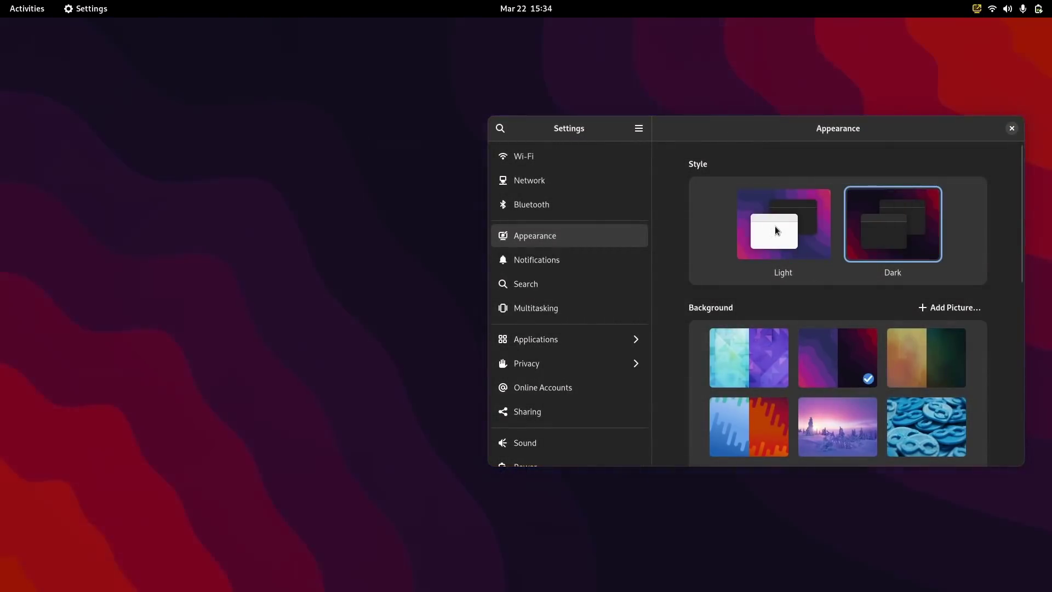
{"action": "left_click", "coordinate": [775, 225]}
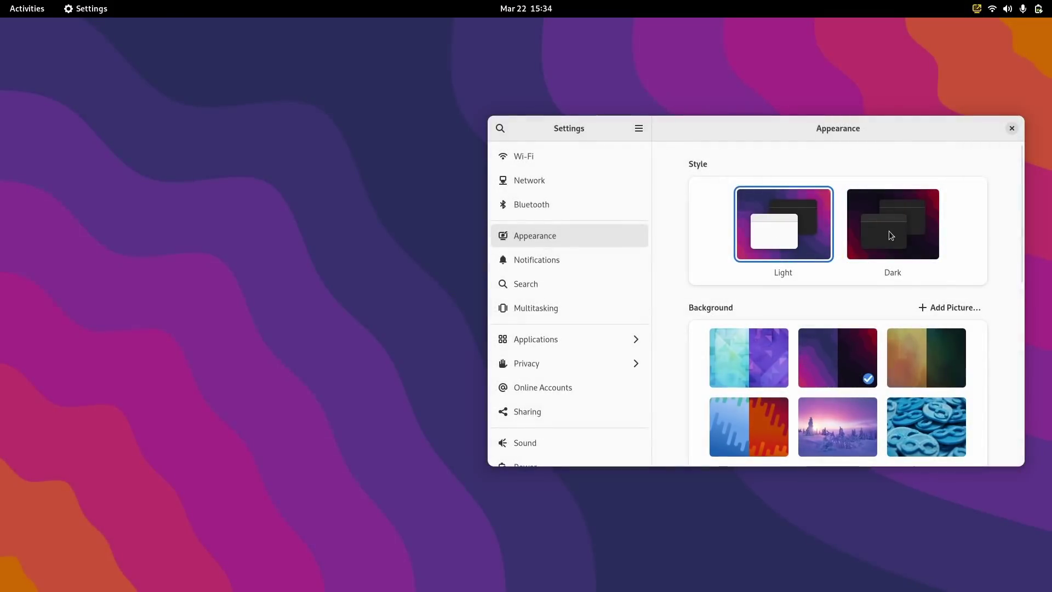
{"action": "left_click", "coordinate": [889, 233]}
{"action": "left_click", "coordinate": [797, 238]}
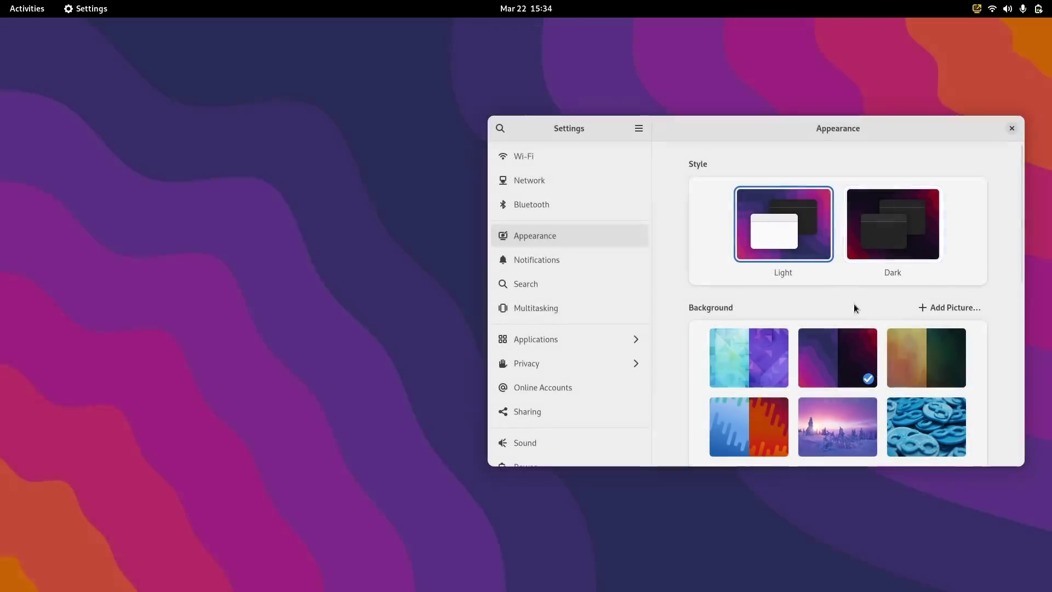
{"action": "left_click", "coordinate": [920, 362]}
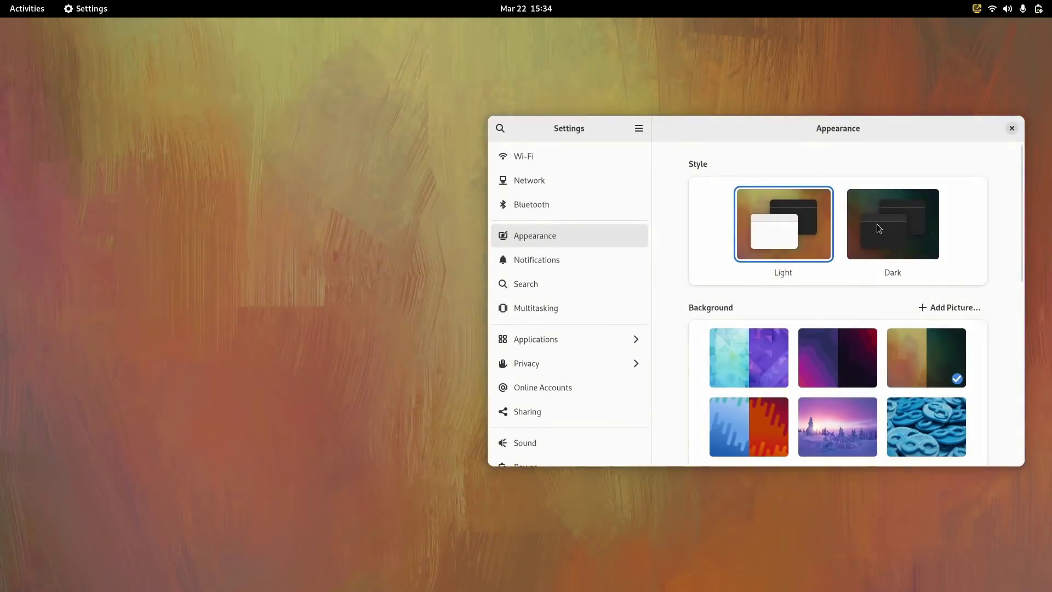
Try the blue and red wallpaper, then finish on Light with the purple winter wallpaper.
{"action": "left_click", "coordinate": [877, 224]}
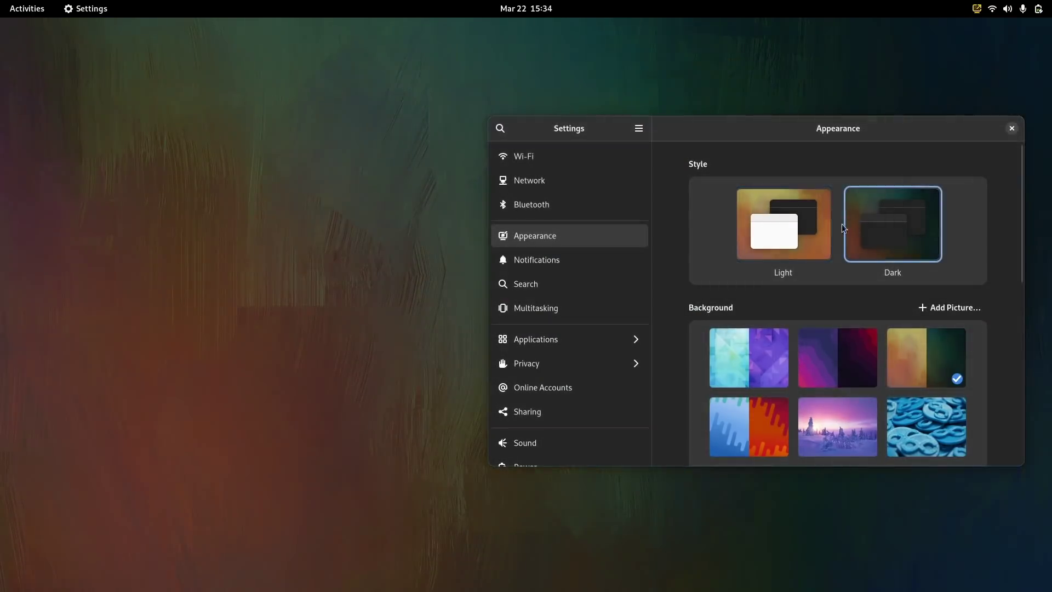
{"action": "left_click", "coordinate": [811, 226]}
{"action": "left_click", "coordinate": [761, 418]}
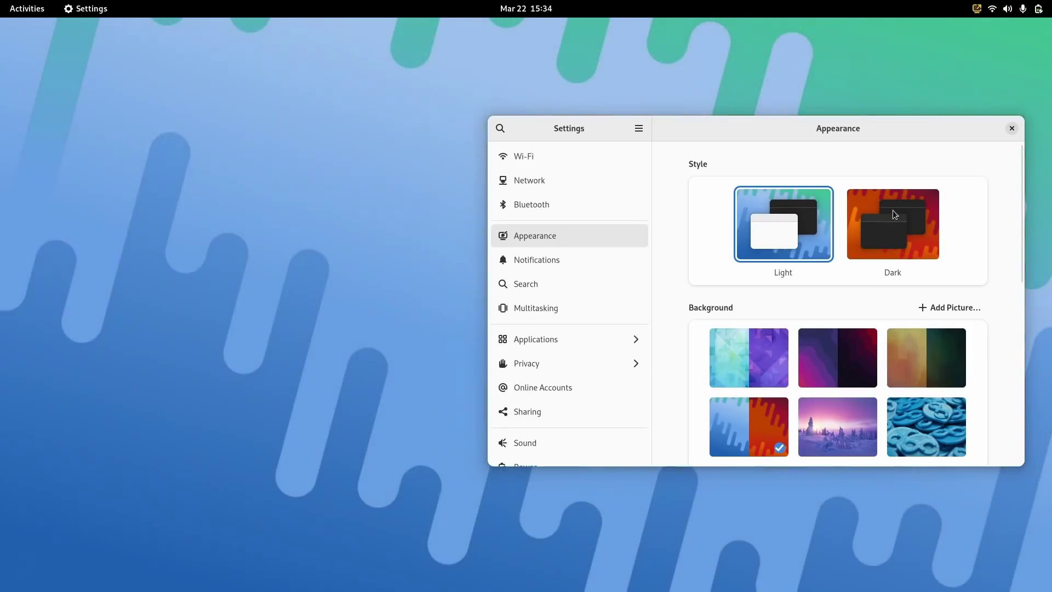
{"action": "left_click", "coordinate": [891, 210]}
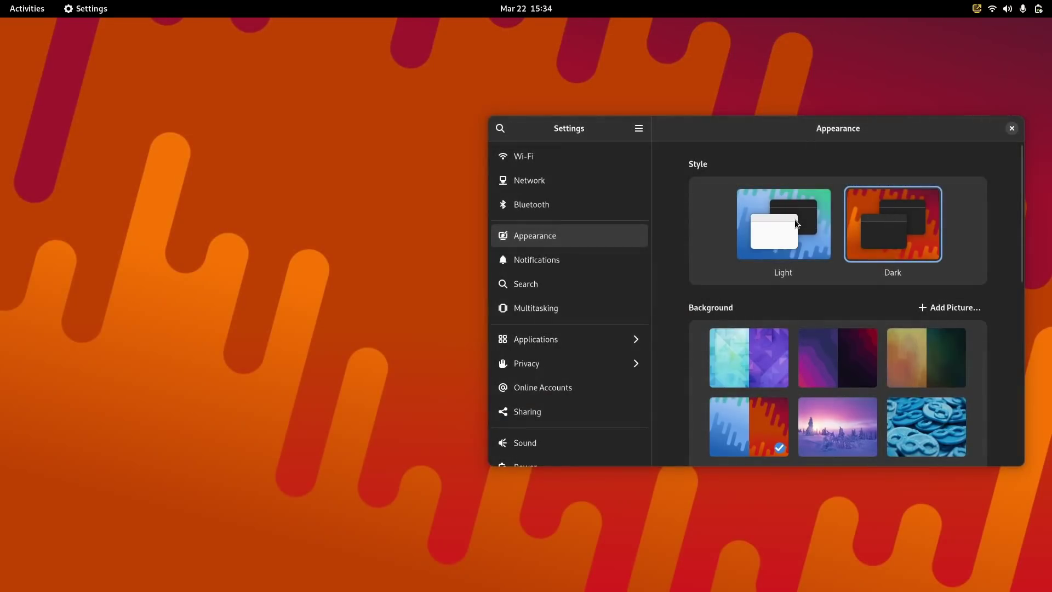
{"action": "left_click", "coordinate": [797, 224]}
{"action": "left_click", "coordinate": [823, 423]}
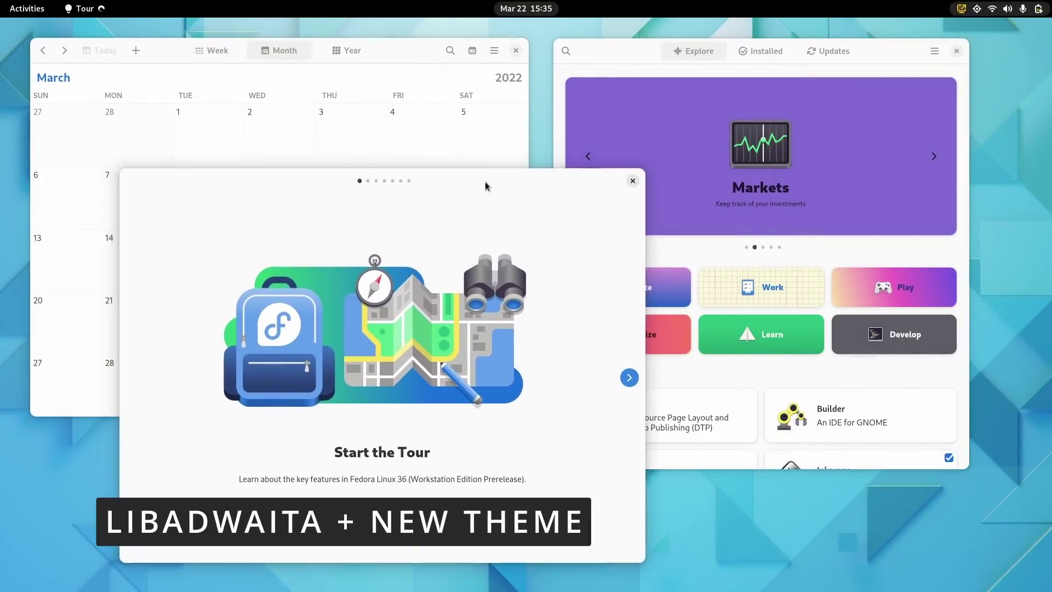
{"action": "scroll", "coordinate": [403, 304], "scroll_direction": "right", "scroll_amount": 3}
{"action": "scroll", "coordinate": [403, 301], "scroll_direction": "right", "scroll_amount": 4}
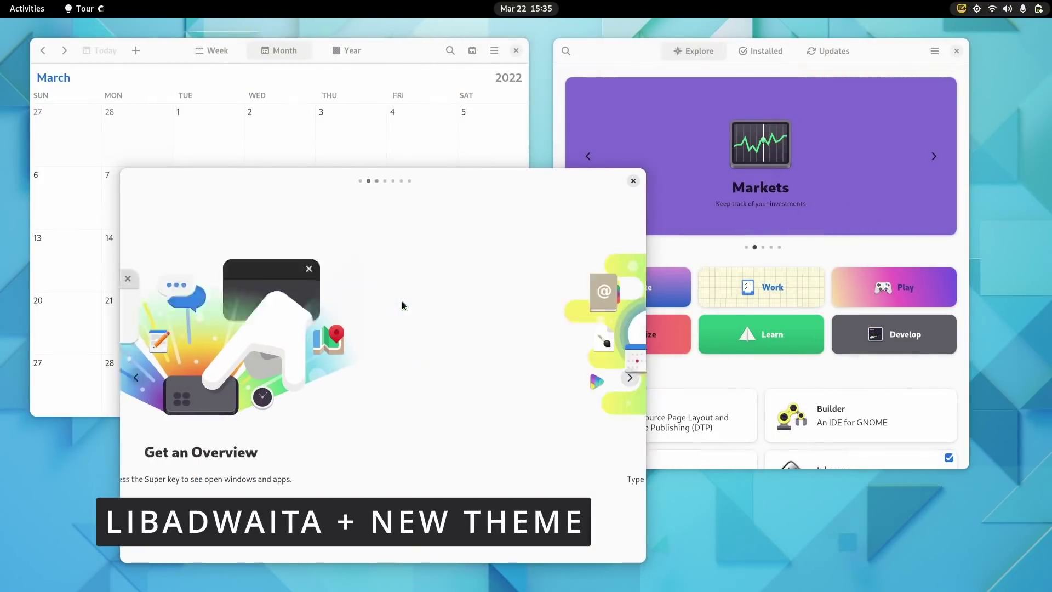
{"action": "scroll", "coordinate": [402, 302], "scroll_direction": "right", "scroll_amount": 2}
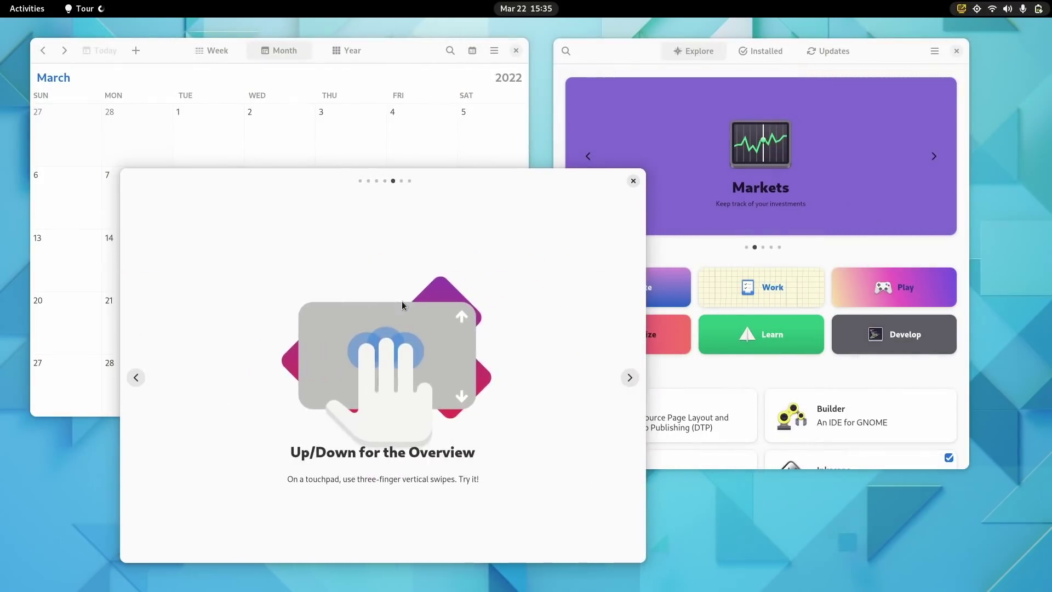
Bring Calendar to the front and browse its main menu's weather options.
{"action": "scroll", "coordinate": [402, 302], "scroll_direction": "right", "scroll_amount": 2}
{"action": "scroll", "coordinate": [406, 304], "scroll_direction": "left", "scroll_amount": 8}
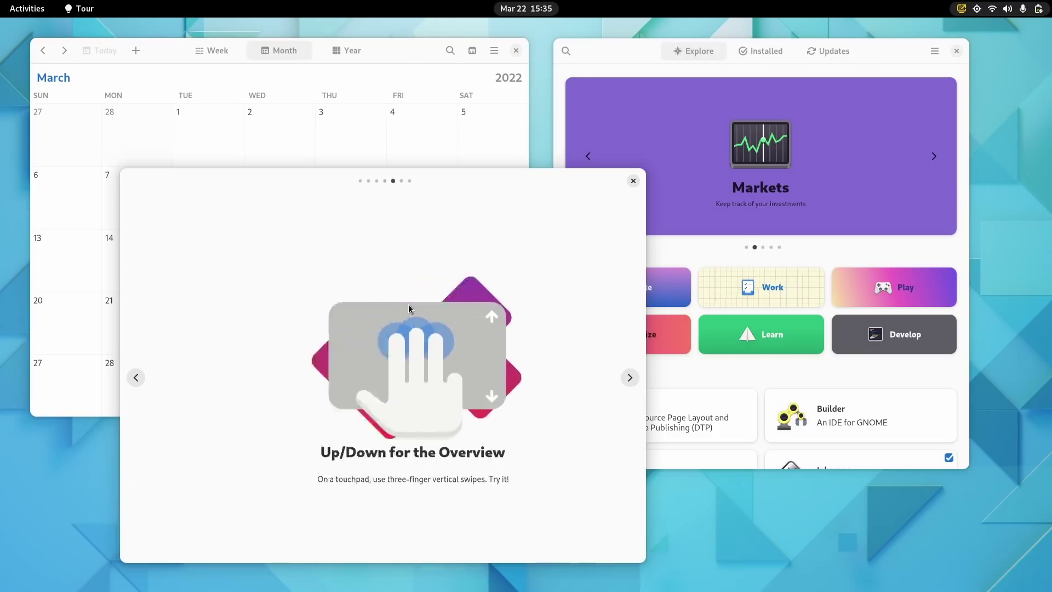
{"action": "left_click", "coordinate": [425, 52]}
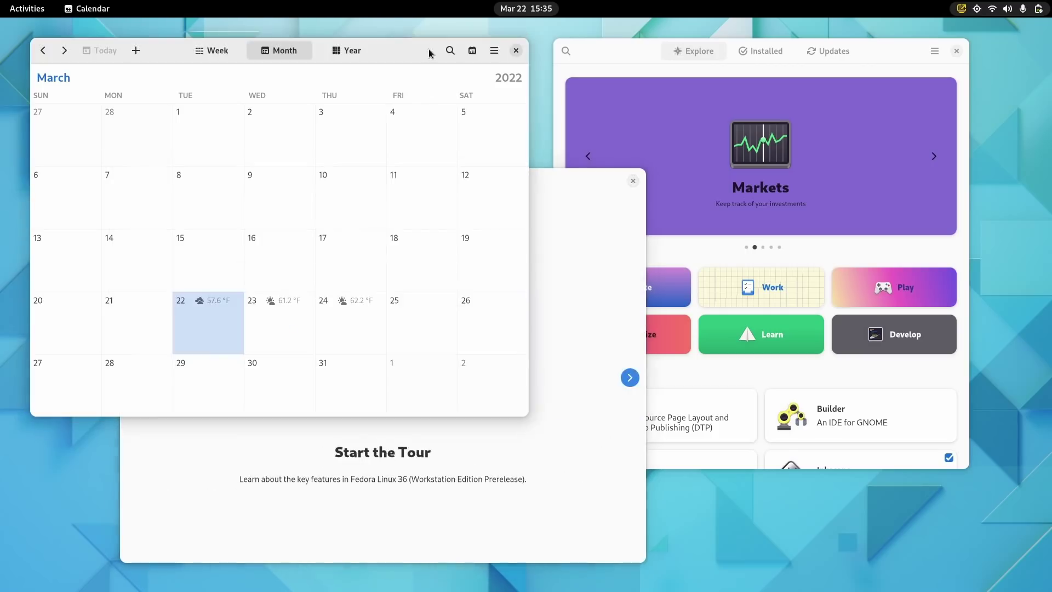
{"action": "left_click", "coordinate": [887, 54]}
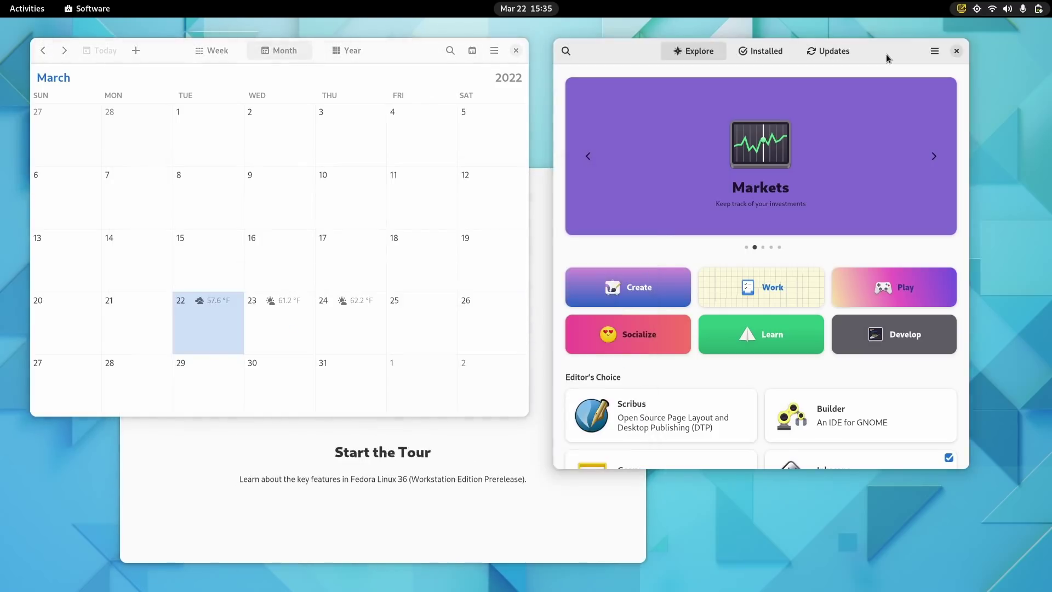
{"action": "left_click", "coordinate": [414, 59]}
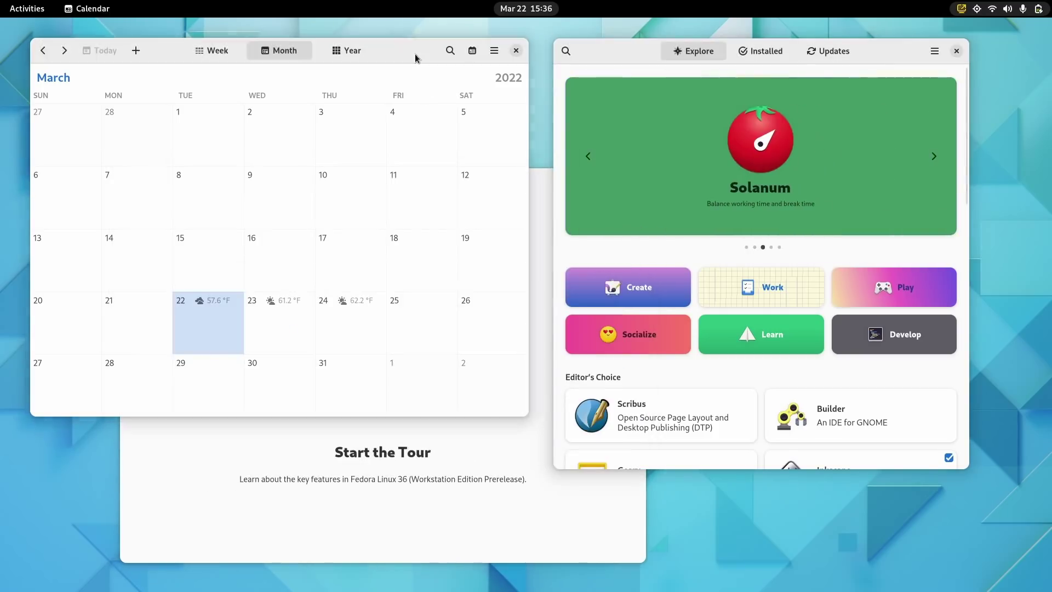
{"action": "left_click", "coordinate": [489, 52]}
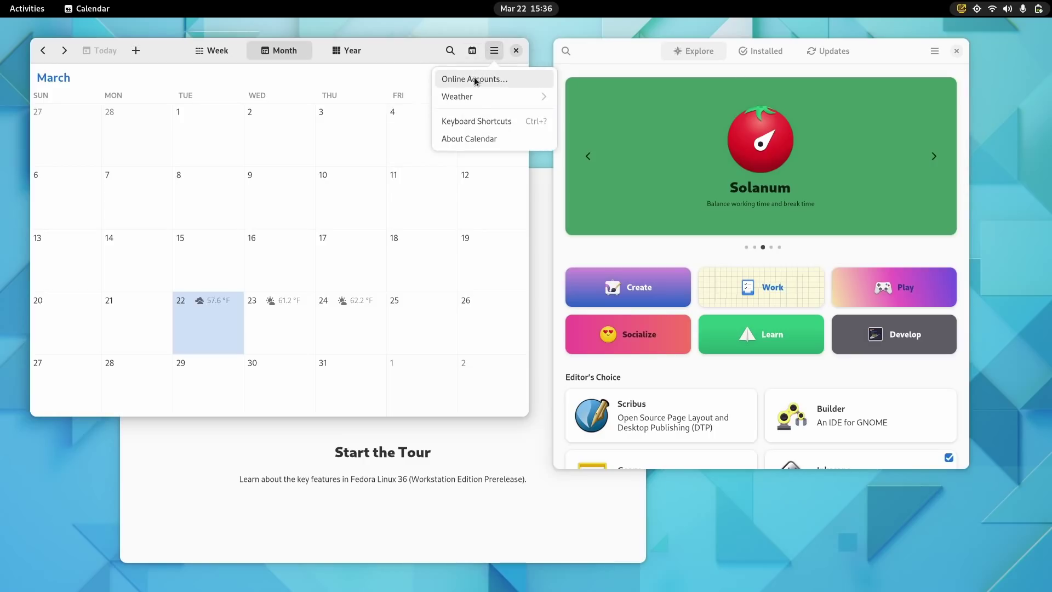
{"action": "left_click", "coordinate": [475, 99]}
{"action": "left_click", "coordinate": [448, 82]}
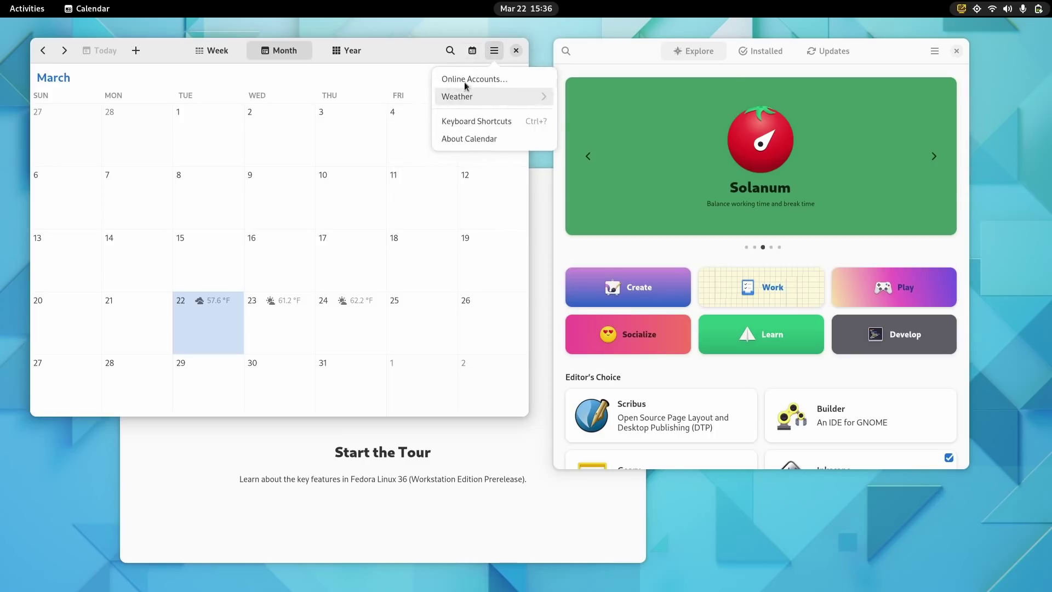
View Calendar's About information and credits, then close it.
{"action": "left_click", "coordinate": [479, 136]}
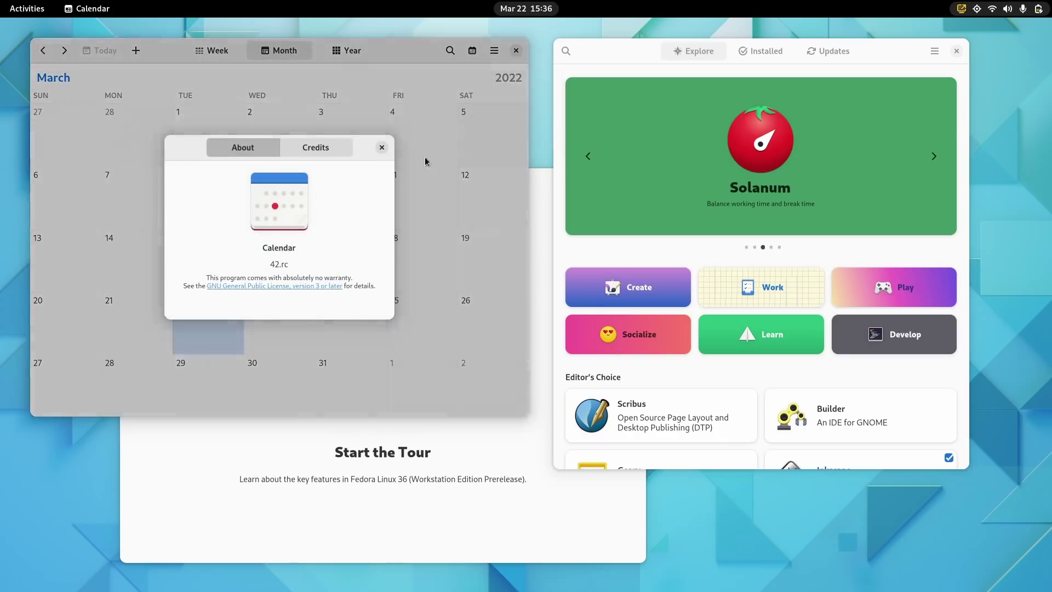
{"action": "left_click", "coordinate": [328, 149]}
{"action": "left_click", "coordinate": [241, 155]}
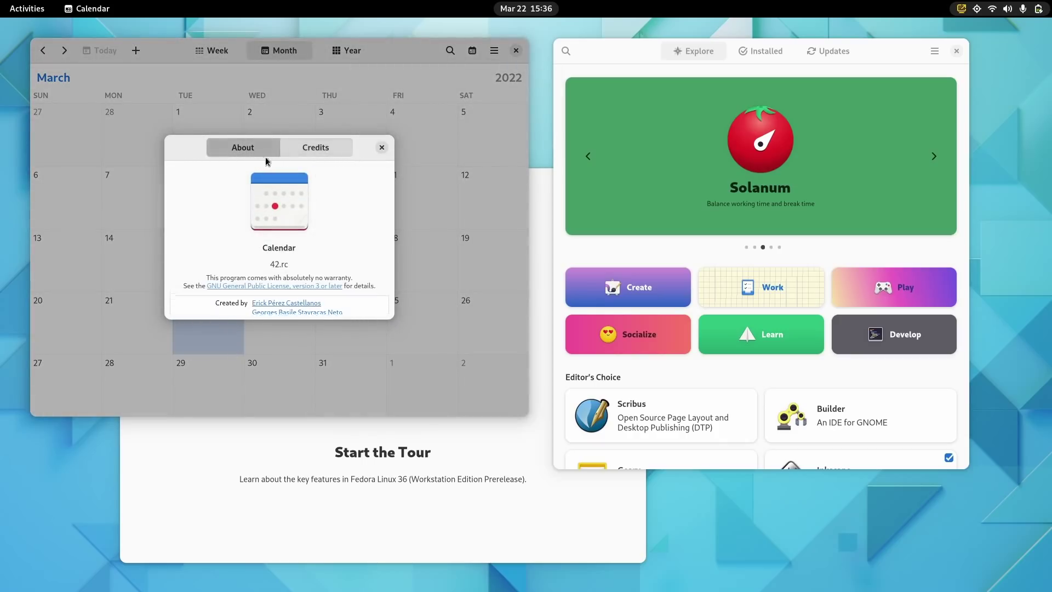
{"action": "left_click", "coordinate": [382, 148]}
Switch between the 2022 year view, March month view and week 12 view.
{"action": "left_click", "coordinate": [327, 53]}
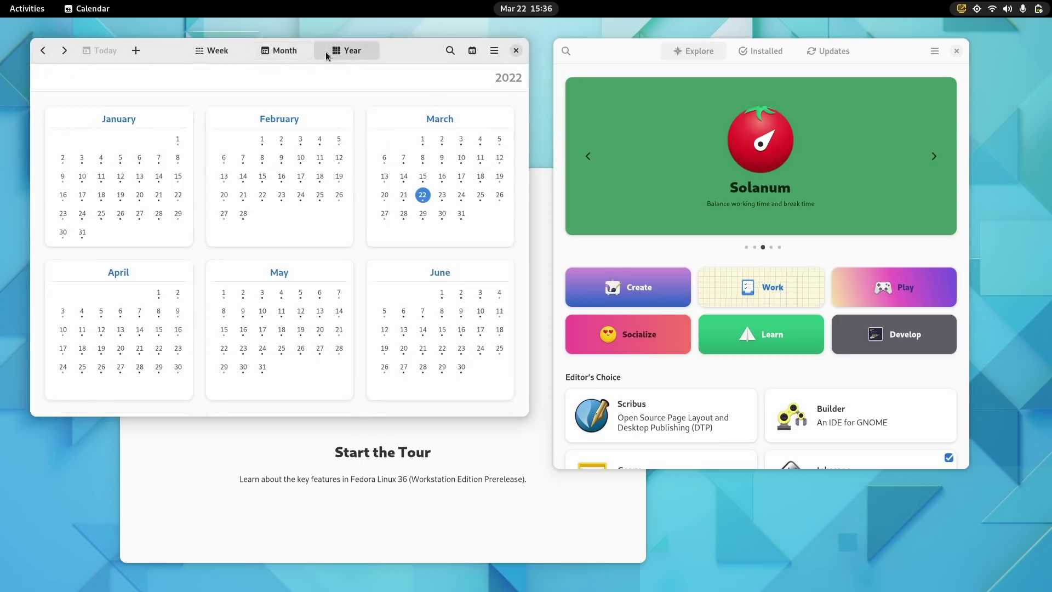
{"action": "left_click", "coordinate": [283, 53]}
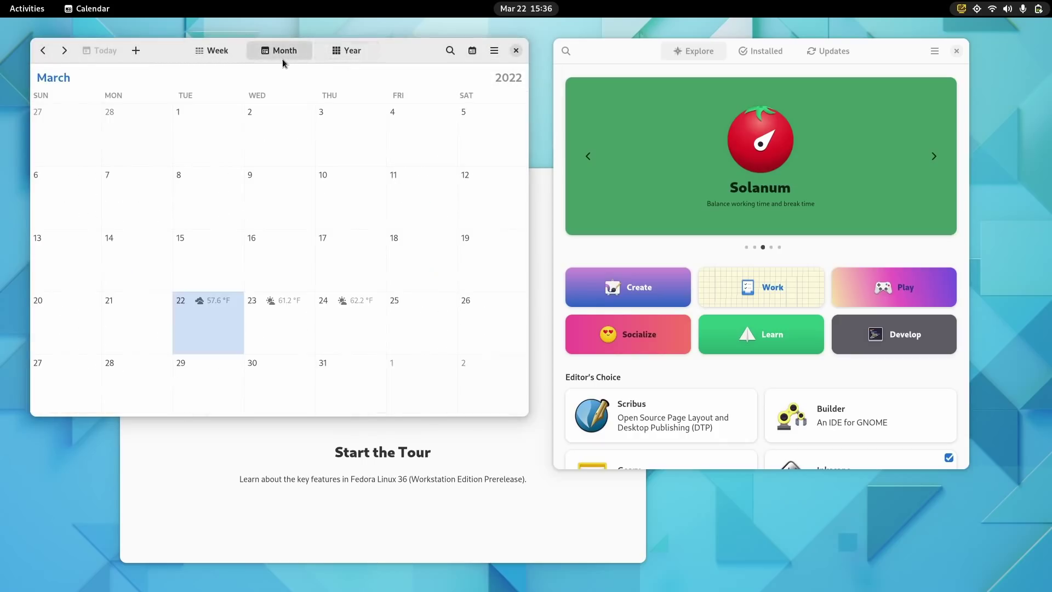
{"action": "left_click", "coordinate": [219, 57]}
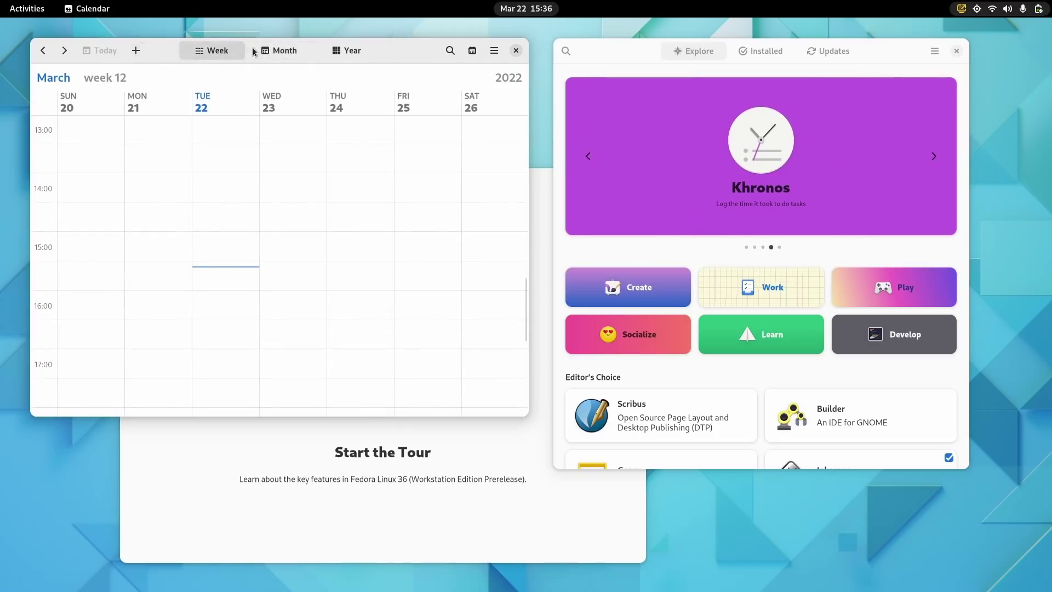
{"action": "left_click", "coordinate": [271, 51]}
{"action": "left_click", "coordinate": [357, 51]}
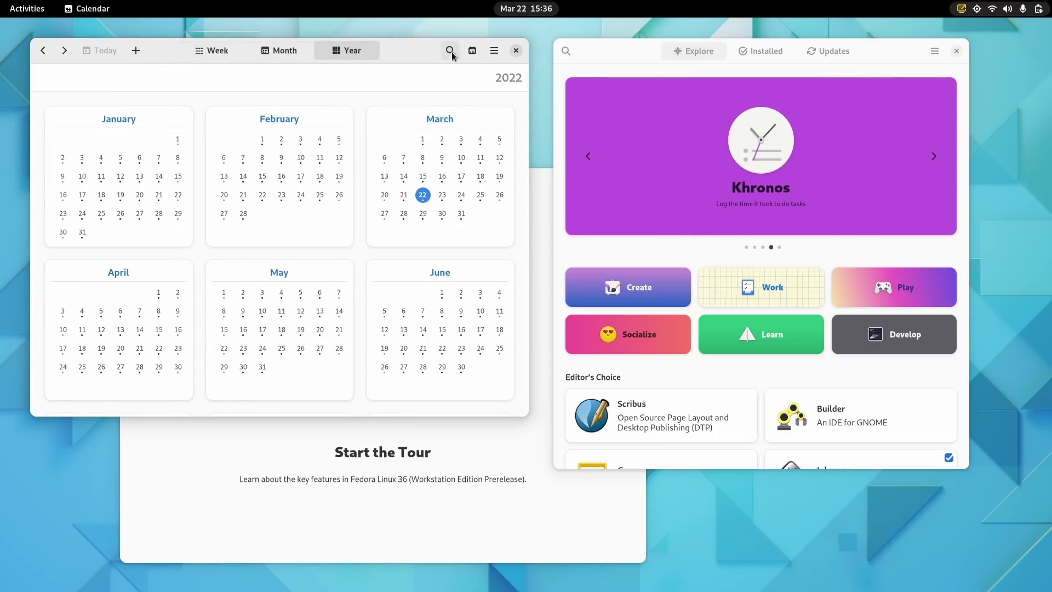
Peek at the calendar list and main menu, then return to March 2022's week 12 view.
{"action": "left_click", "coordinate": [473, 51]}
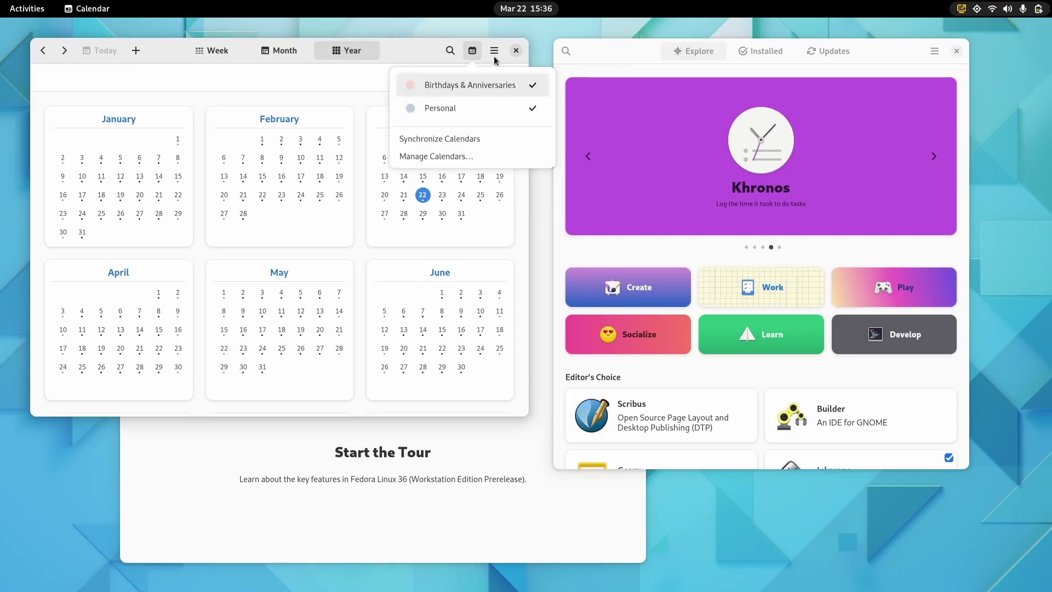
{"action": "left_click", "coordinate": [494, 53]}
{"action": "left_click", "coordinate": [494, 52]}
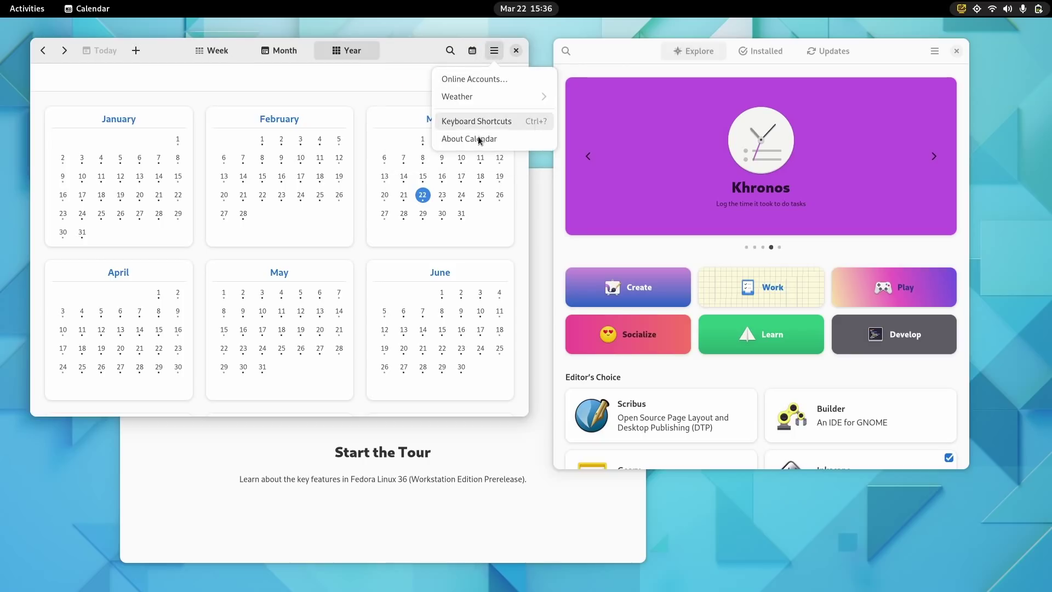
{"action": "left_click", "coordinate": [493, 52]}
{"action": "left_click", "coordinate": [279, 52]}
{"action": "left_click", "coordinate": [211, 52]}
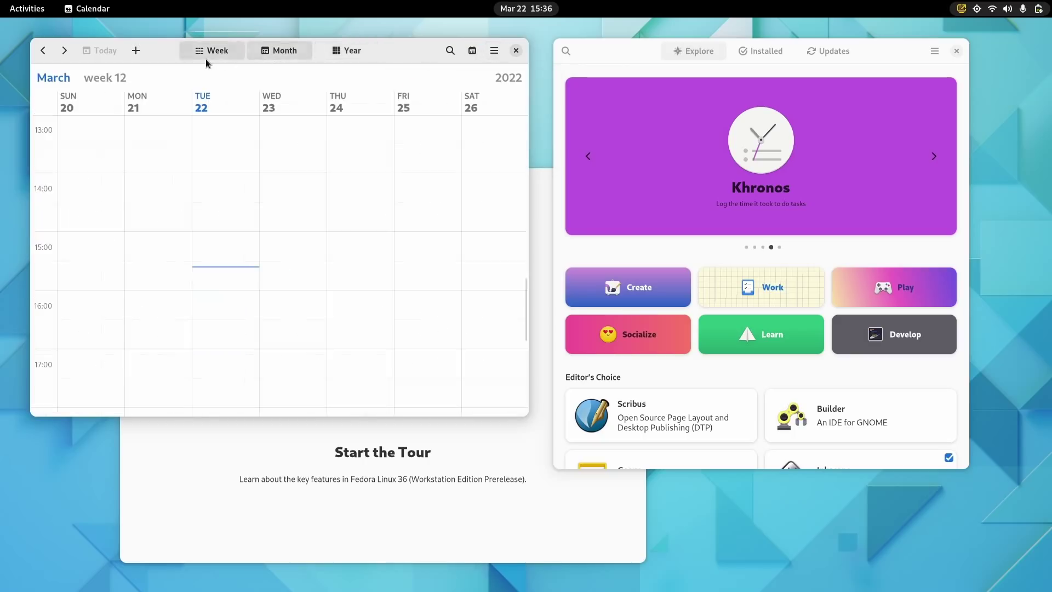
Browse Software's Installed and Updates pages, then return to Explore.
{"action": "left_click", "coordinate": [761, 50]}
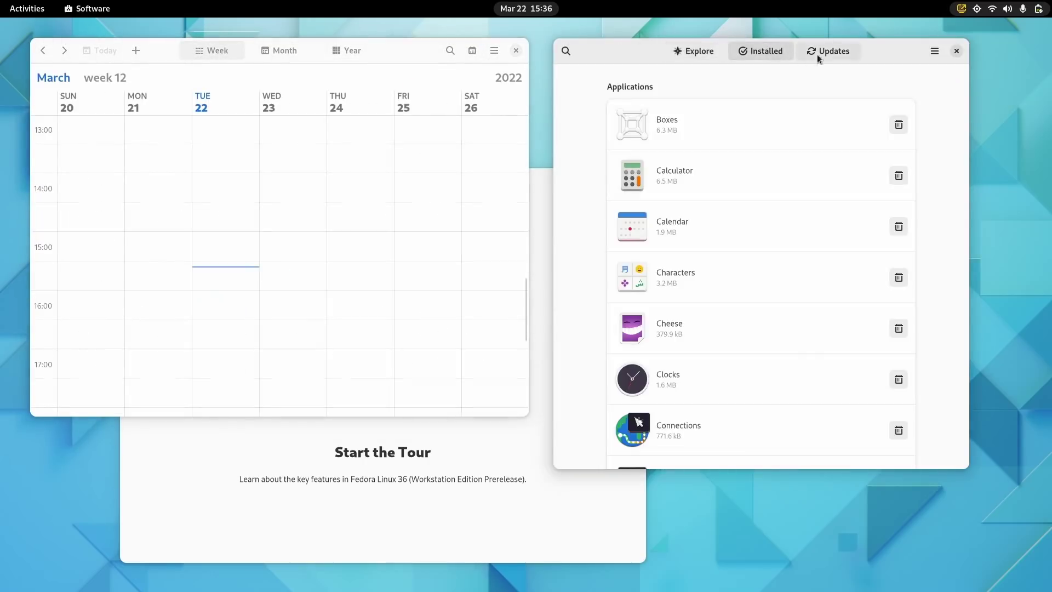
{"action": "left_click", "coordinate": [816, 55]}
{"action": "left_click", "coordinate": [683, 55]}
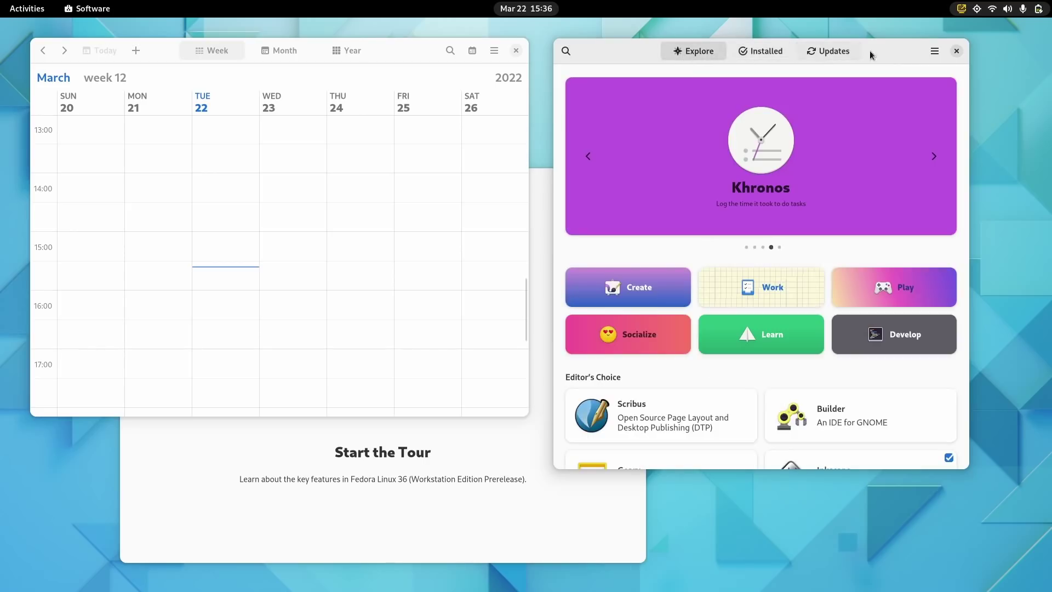
View the About Software information and its Credits, then close it.
{"action": "left_click", "coordinate": [938, 54]}
{"action": "left_click", "coordinate": [925, 115]}
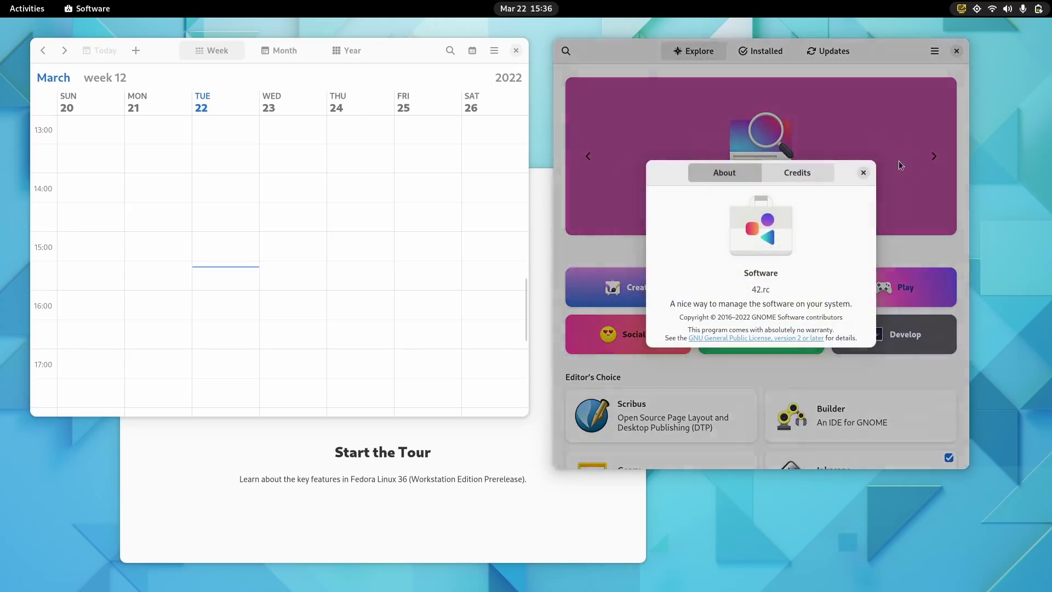
{"action": "left_click", "coordinate": [808, 174]}
{"action": "left_click", "coordinate": [734, 173]}
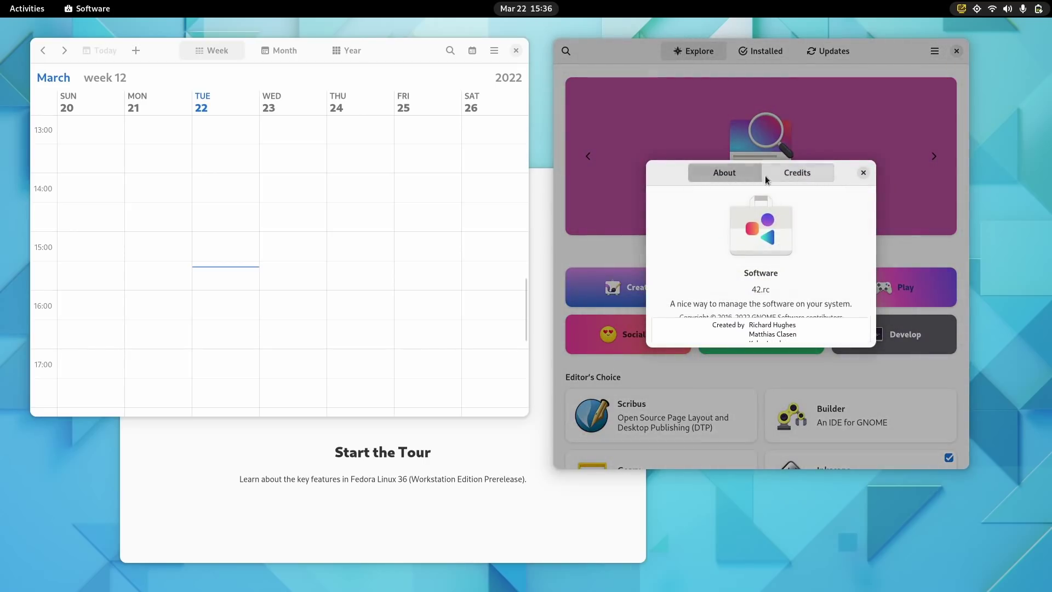
{"action": "left_click", "coordinate": [863, 173]}
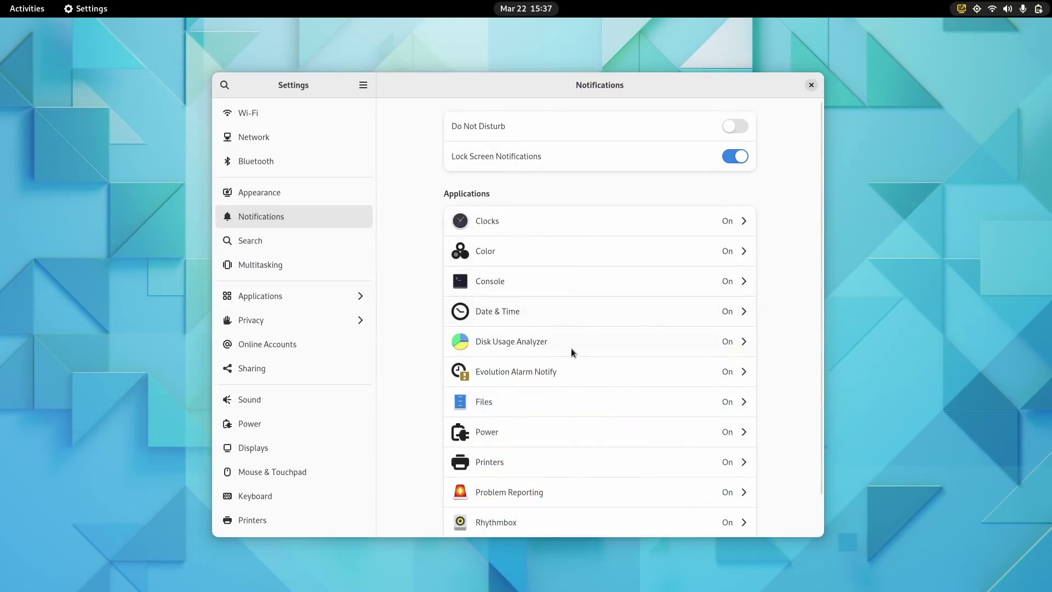
Inspect and close the notification settings for Clocks and Evolution Alarm Notify.
{"action": "left_click", "coordinate": [722, 227]}
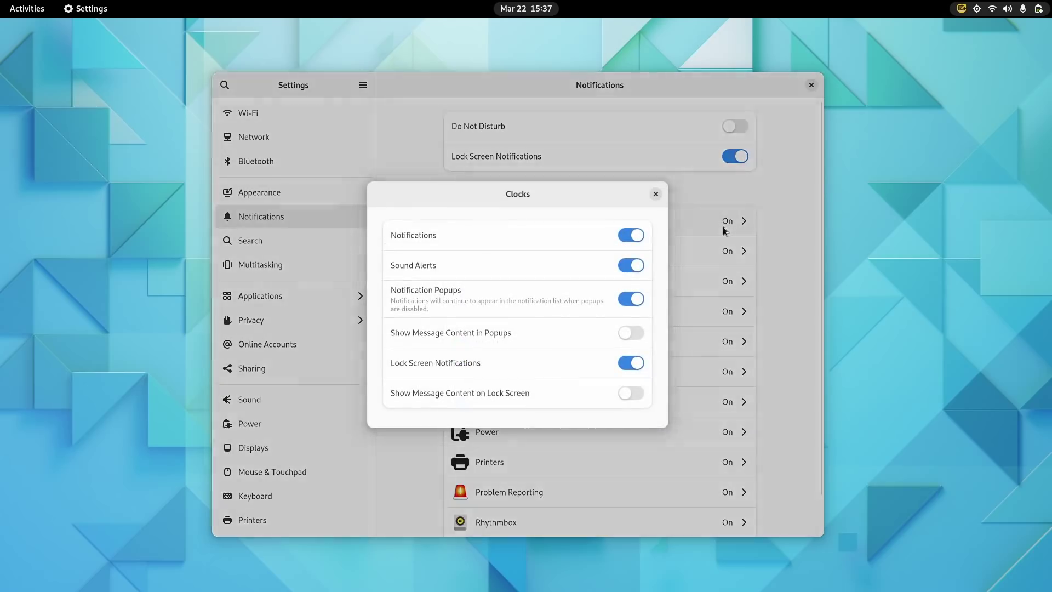
{"action": "left_click", "coordinate": [655, 195]}
{"action": "scroll", "coordinate": [688, 262], "scroll_direction": "down", "scroll_amount": 2}
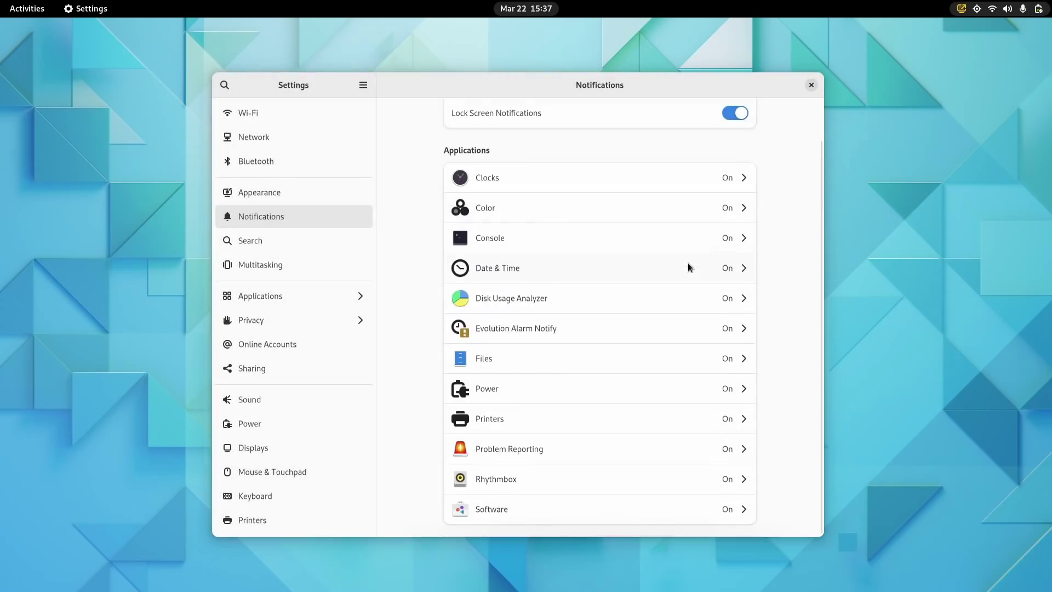
{"action": "left_click", "coordinate": [682, 333]}
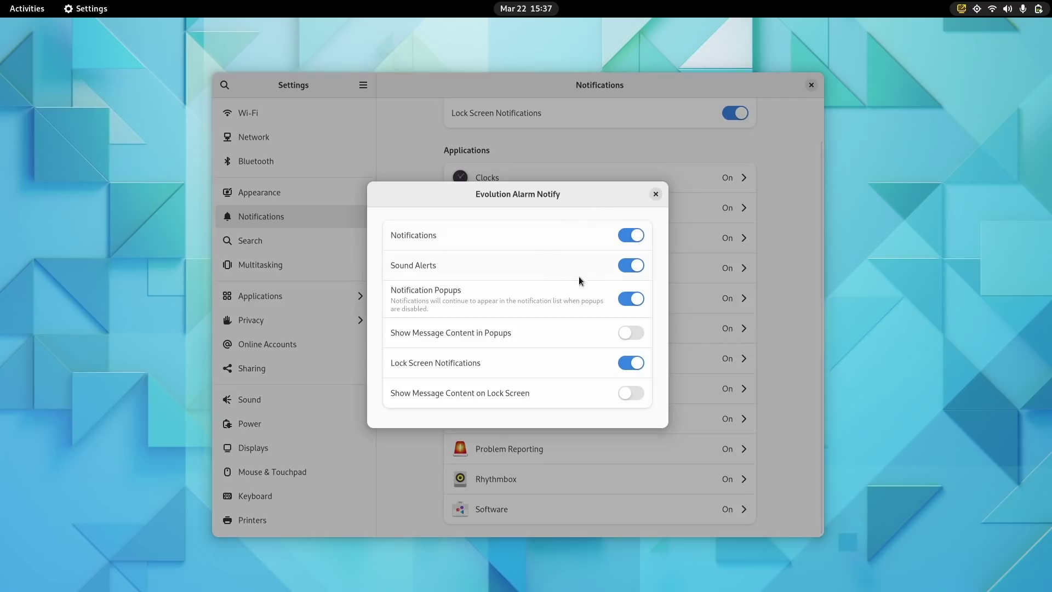
{"action": "left_click", "coordinate": [655, 194]}
Browse the Search, Multitasking and Applications pages, viewing Calendar, Characters and Cheese settings.
{"action": "left_click", "coordinate": [279, 241]}
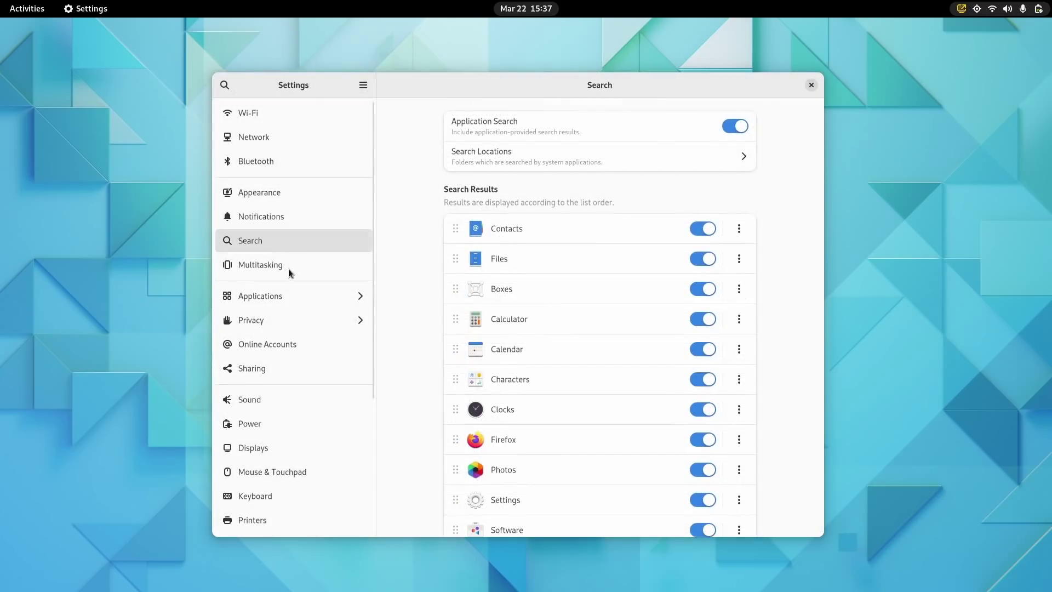
{"action": "left_click", "coordinate": [287, 268]}
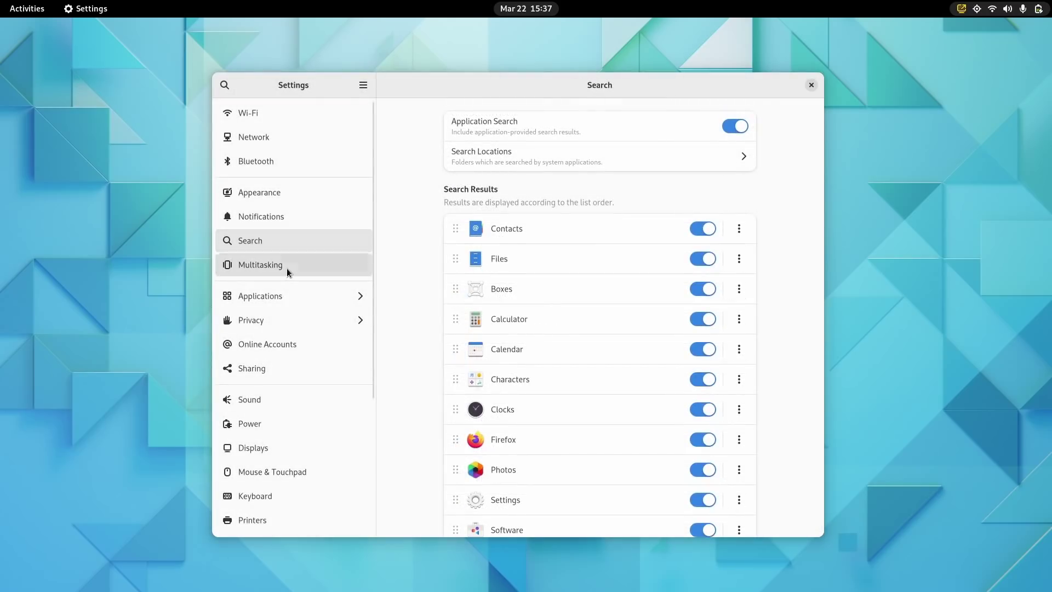
{"action": "left_click", "coordinate": [278, 298]}
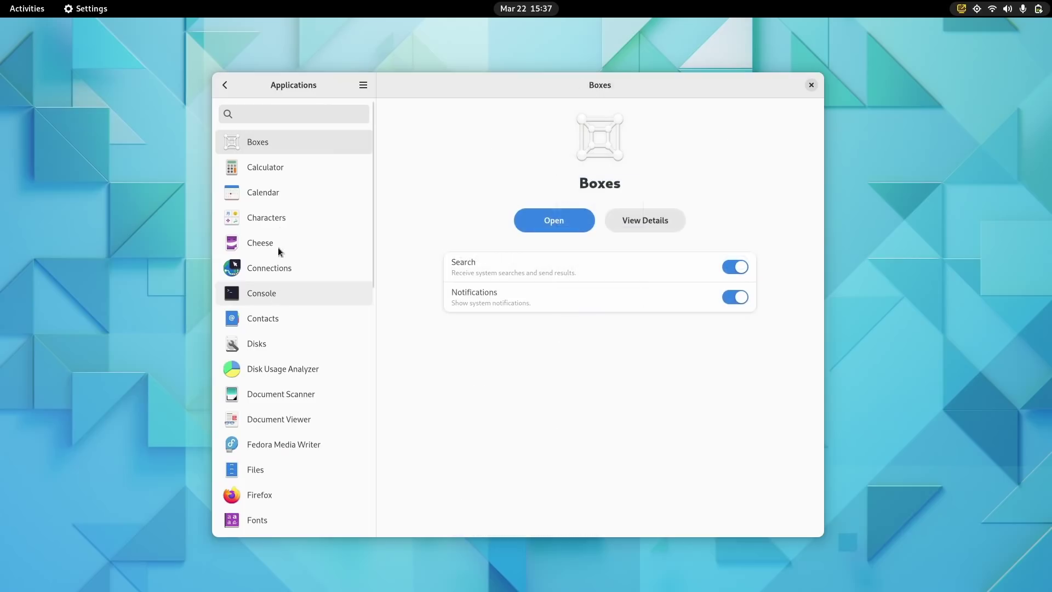
{"action": "left_click", "coordinate": [270, 202]}
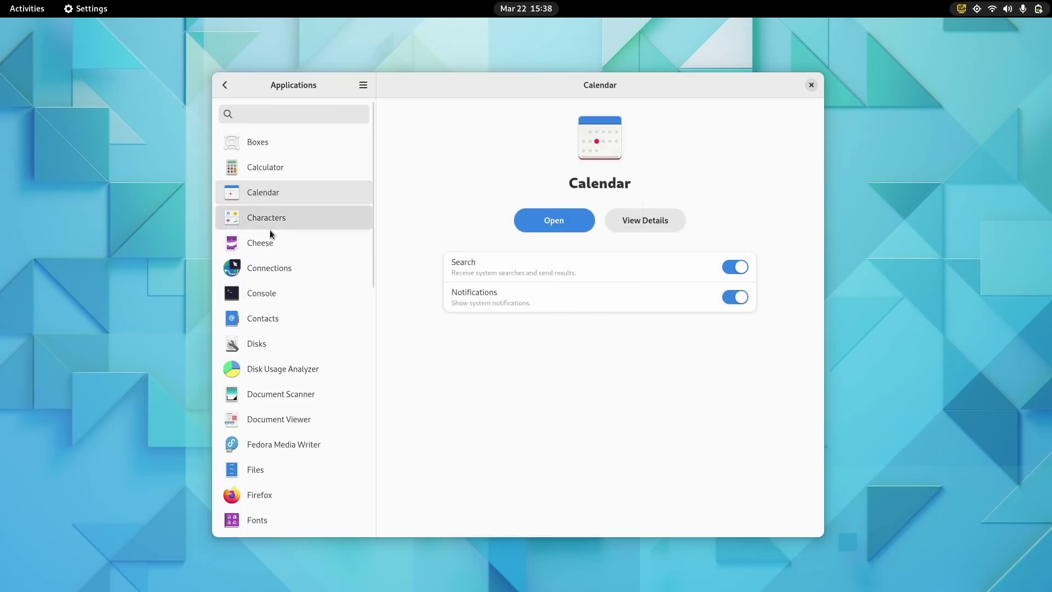
{"action": "left_click", "coordinate": [270, 229]}
{"action": "left_click", "coordinate": [272, 242]}
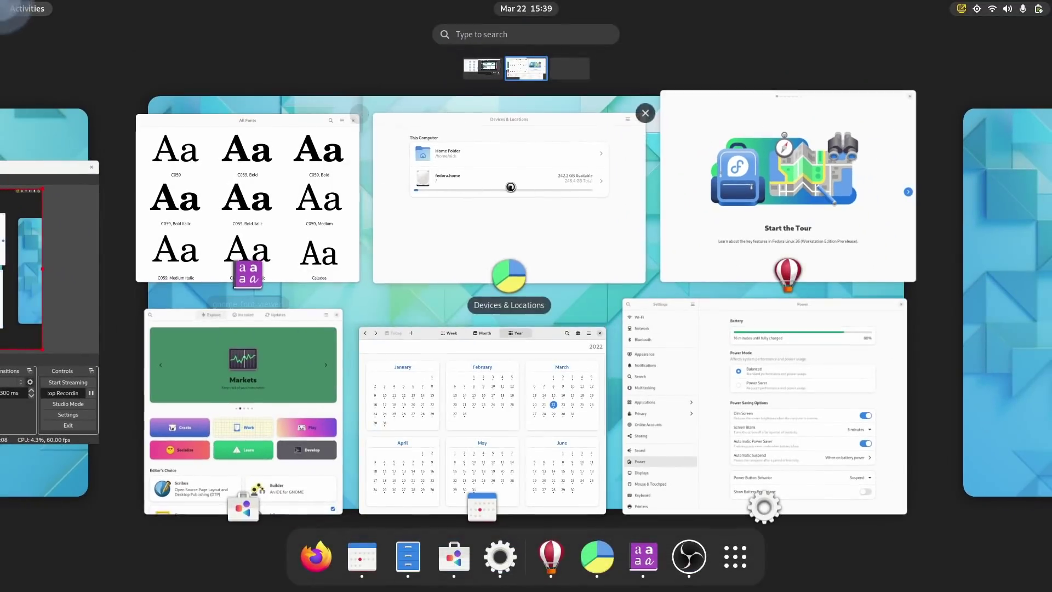
Step through the welcome tour to 'Just Type to Search' and close it.
{"action": "left_click", "coordinate": [800, 287]}
{"action": "left_click", "coordinate": [1012, 248]}
{"action": "left_click", "coordinate": [1013, 248]}
{"action": "left_click", "coordinate": [1016, 50]}
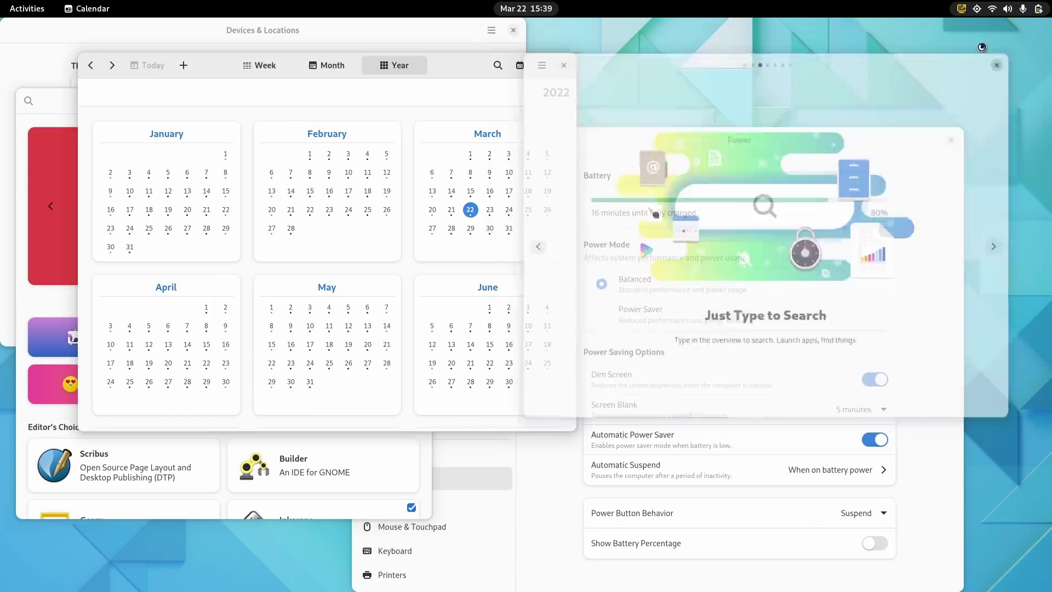
Move the Calendar window to the right, then close it.
{"action": "left_click_drag", "start_coordinate": [441, 65], "coordinate": [871, 54]}
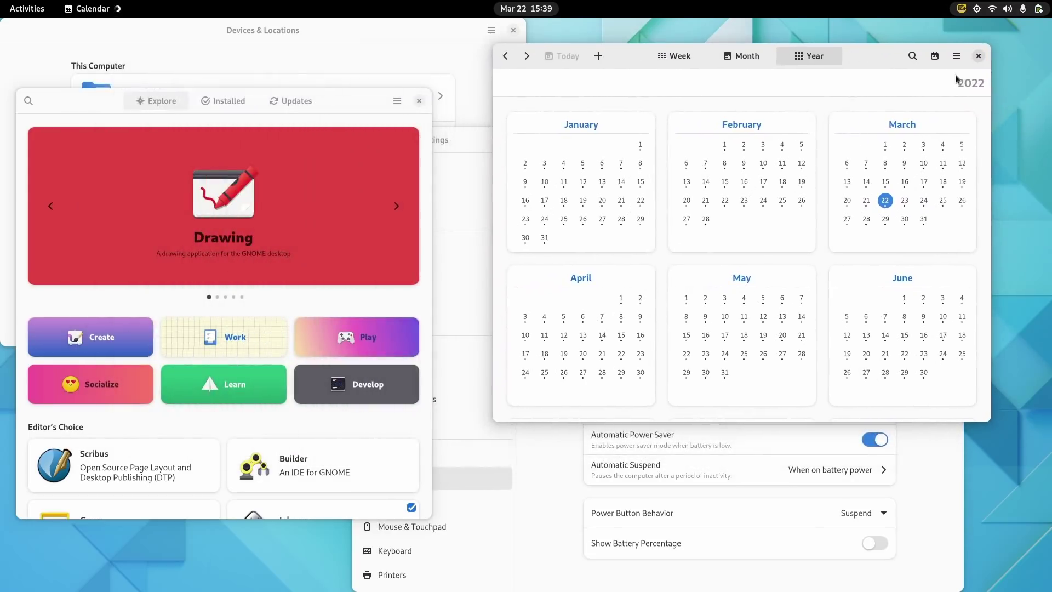
{"action": "left_click", "coordinate": [957, 56]}
{"action": "left_click", "coordinate": [978, 56]}
{"action": "left_click", "coordinate": [978, 56]}
Move Software to the upper right, browse Installed and Updates, then open the Drawing app's page.
{"action": "left_click_drag", "start_coordinate": [351, 107], "coordinate": [846, 69]}
{"action": "left_click", "coordinate": [746, 70]}
{"action": "left_click", "coordinate": [790, 64]}
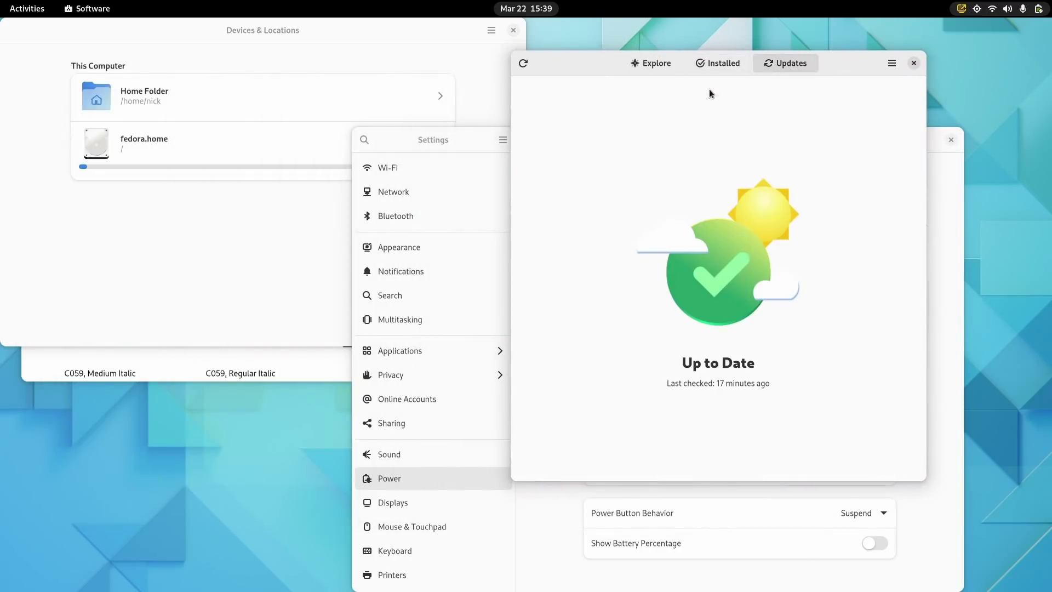
{"action": "left_click", "coordinate": [657, 64]}
{"action": "left_click", "coordinate": [703, 185]}
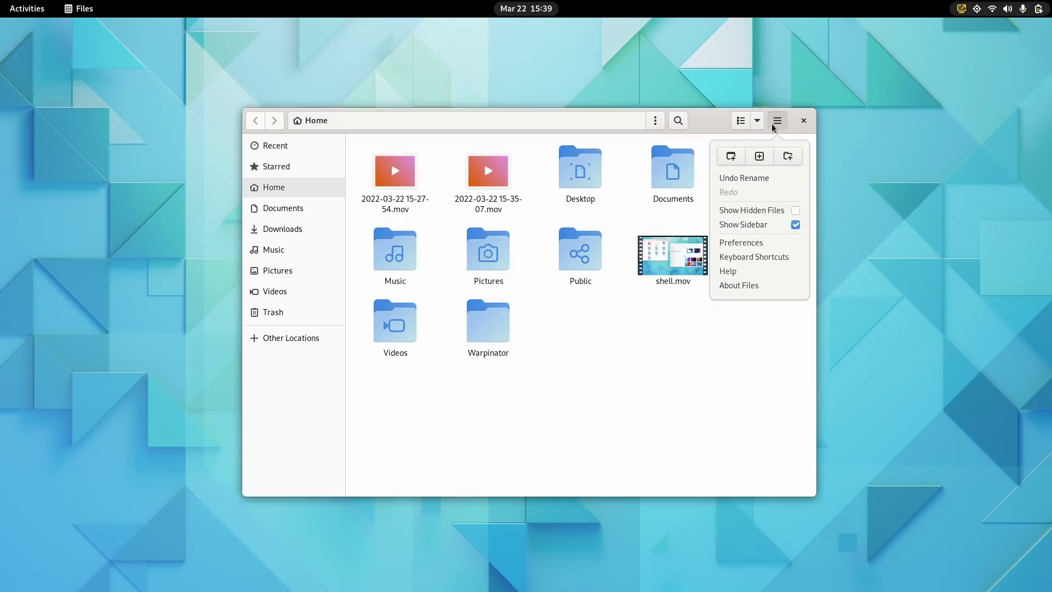
Close the Files main menu, then open and close the view-options and folder-actions menus.
{"action": "left_click", "coordinate": [757, 120]}
{"action": "left_click", "coordinate": [756, 120]}
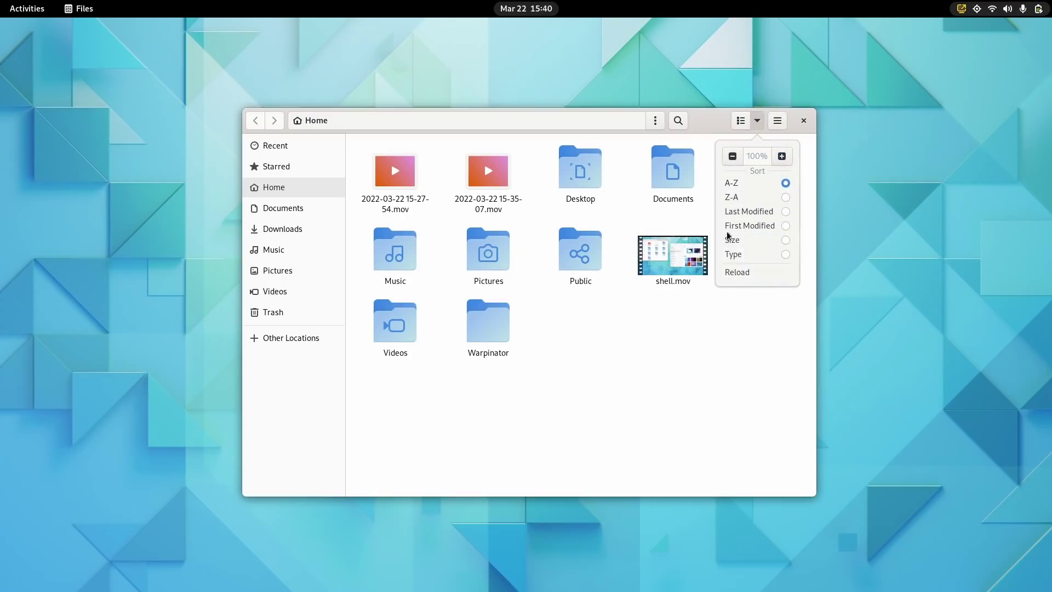
{"action": "left_click", "coordinate": [700, 125]}
{"action": "left_click", "coordinate": [655, 121]}
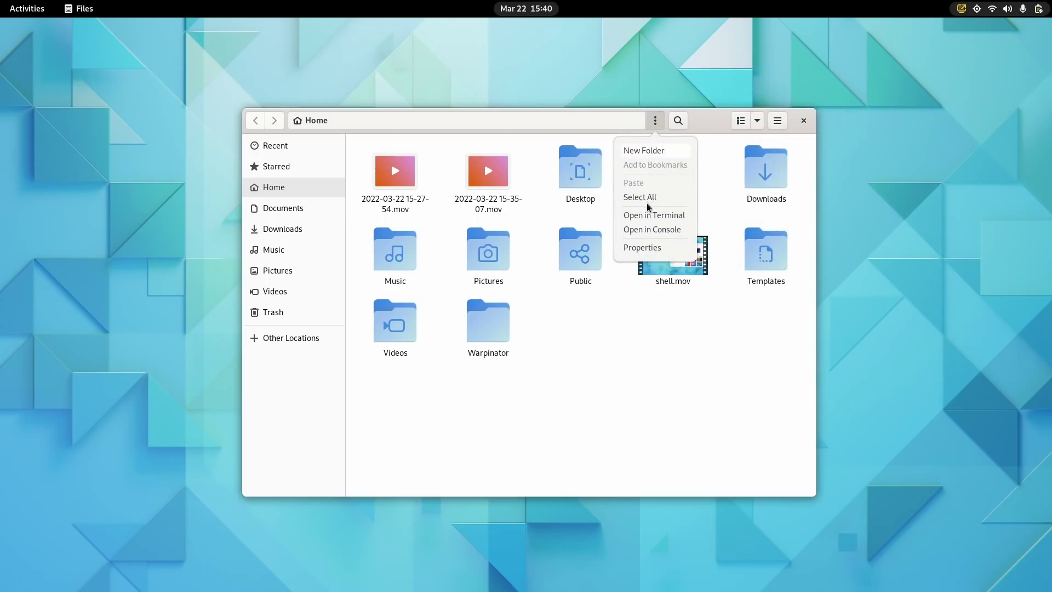
{"action": "left_click", "coordinate": [608, 332]}
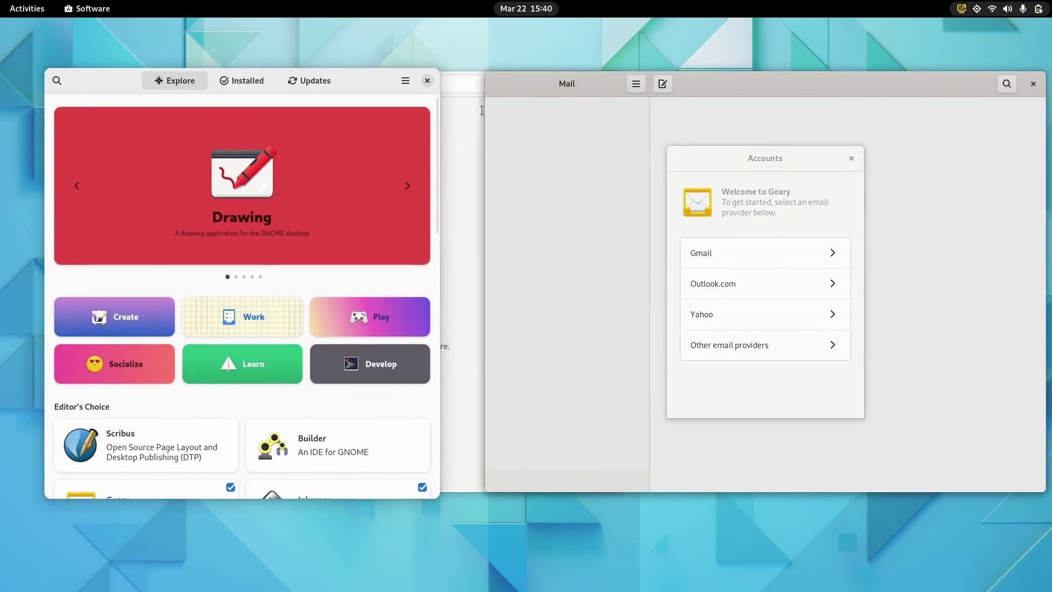
Raise the Web window, move it centre-right, and open then close its main menu.
{"action": "left_click", "coordinate": [465, 126]}
{"action": "left_click_drag", "start_coordinate": [537, 90], "coordinate": [746, 135]}
{"action": "left_click", "coordinate": [792, 132]}
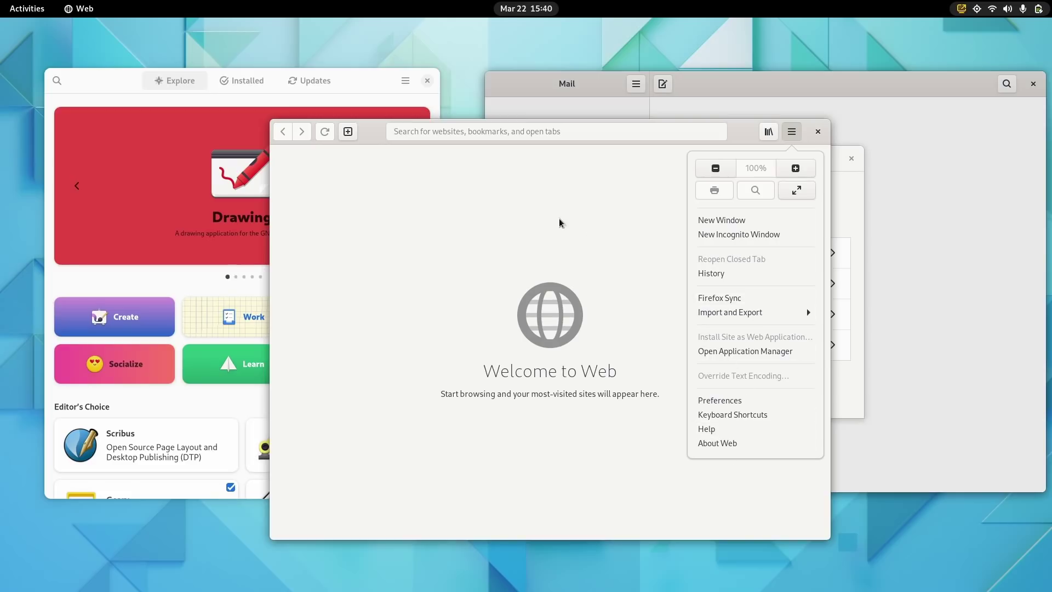
{"action": "left_click", "coordinate": [385, 90]}
Nudge the Software window up-left, raise Mail, then close the Web browser window.
{"action": "left_click", "coordinate": [374, 79]}
{"action": "left_click_drag", "start_coordinate": [373, 79], "coordinate": [324, 57]}
{"action": "left_click", "coordinate": [610, 127]}
{"action": "left_click", "coordinate": [460, 169]}
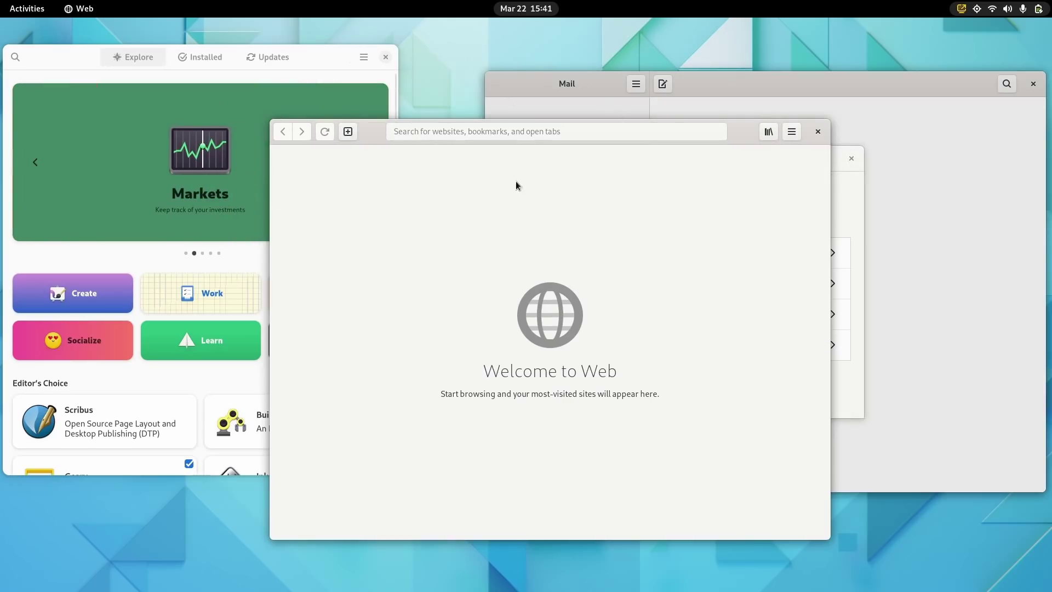
{"action": "left_click", "coordinate": [819, 132]}
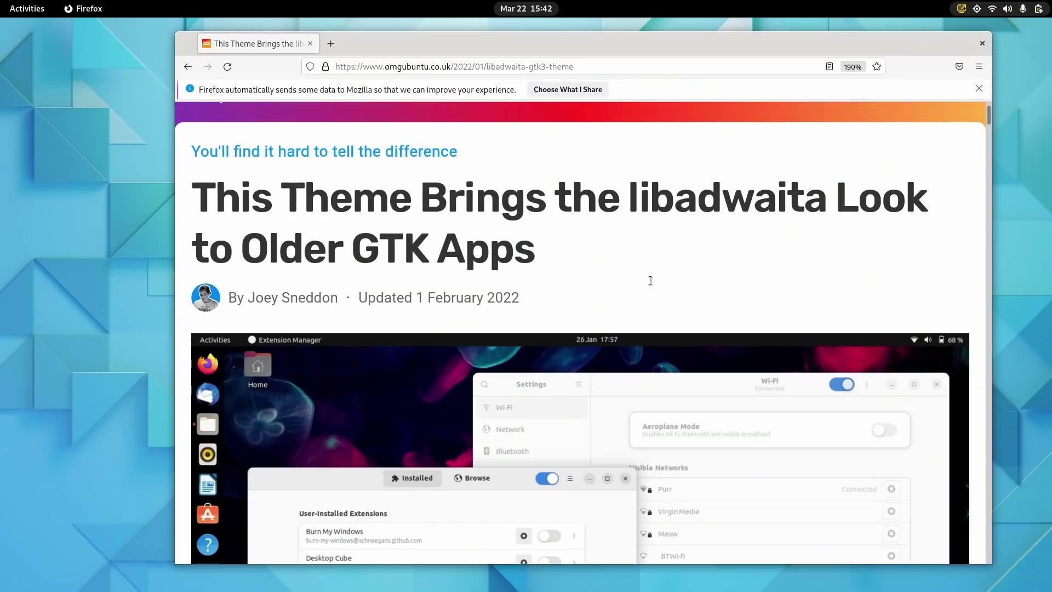
{"action": "scroll", "coordinate": [272, 288], "scroll_direction": "up", "scroll_amount": 2}
{"action": "left_click_drag", "start_coordinate": [192, 276], "coordinate": [442, 320]}
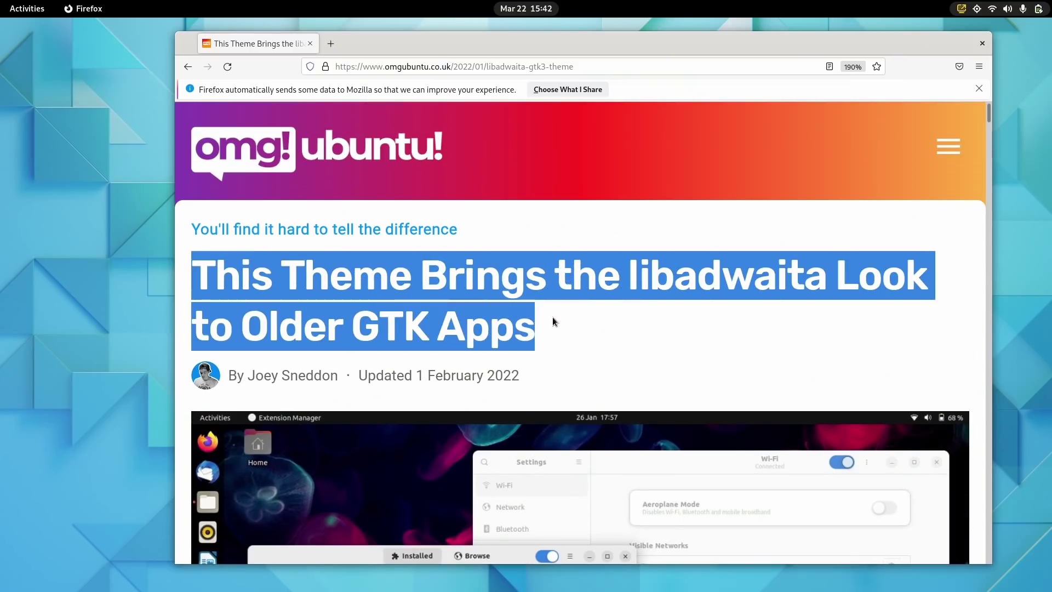
{"action": "left_click", "coordinate": [523, 277]}
{"action": "scroll", "coordinate": [522, 278], "scroll_direction": "down", "scroll_amount": 3}
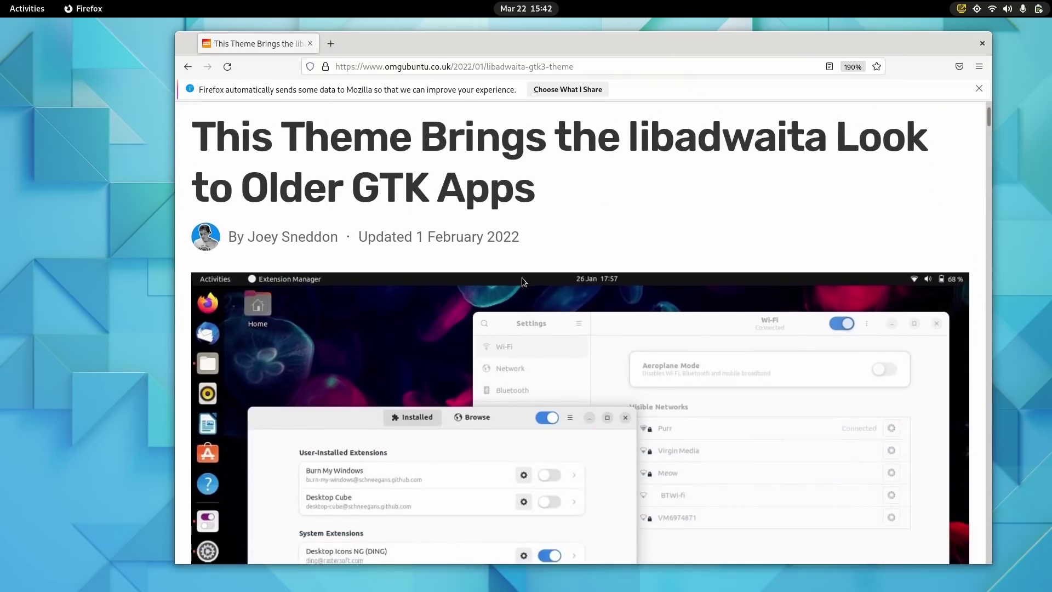
{"action": "scroll", "coordinate": [522, 277], "scroll_direction": "down", "scroll_amount": 7}
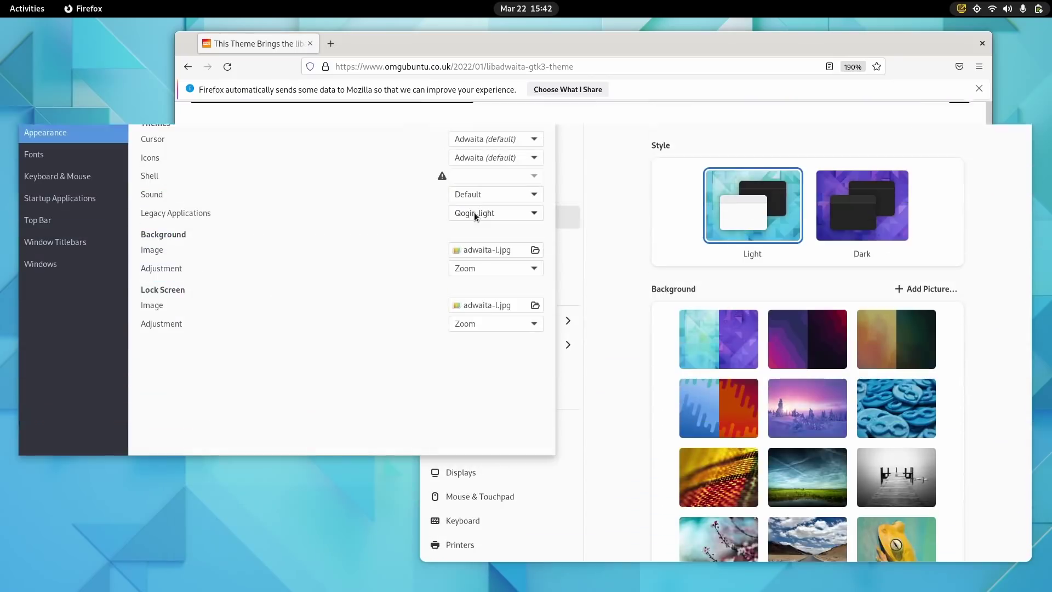
Try Adwaita-dark, HighContrastInverse and Qogir-light as legacy app themes, ending on Adwaita (default).
{"action": "left_click", "coordinate": [475, 213]}
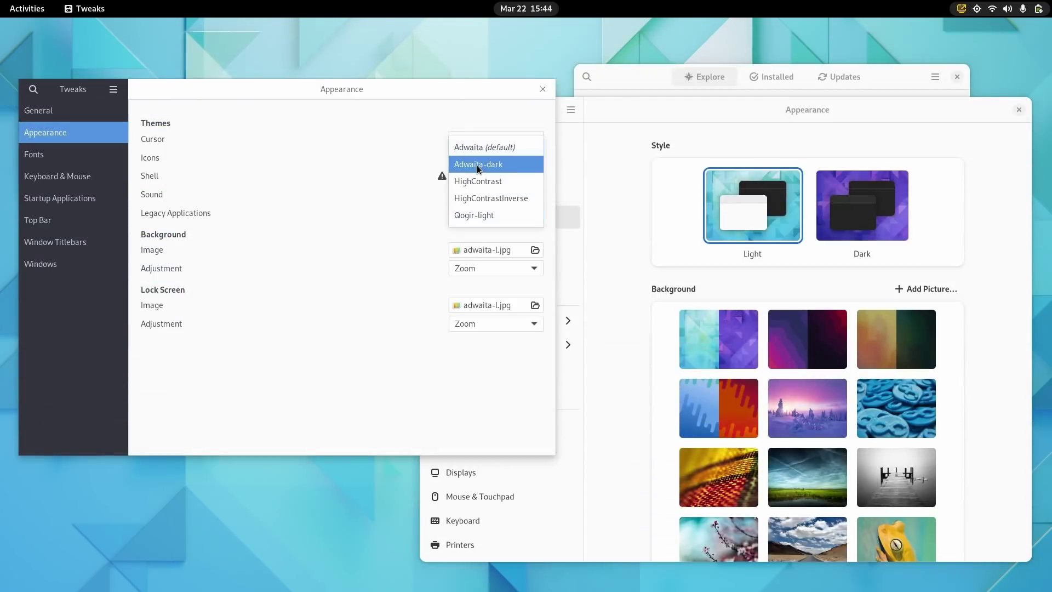
{"action": "left_click", "coordinate": [479, 165]}
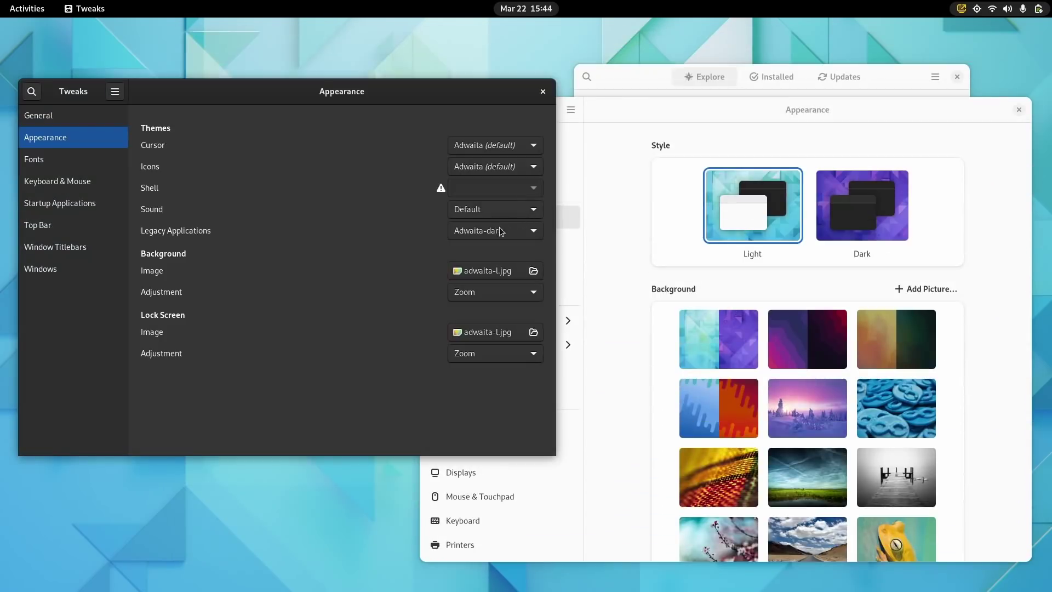
{"action": "left_click", "coordinate": [506, 232]}
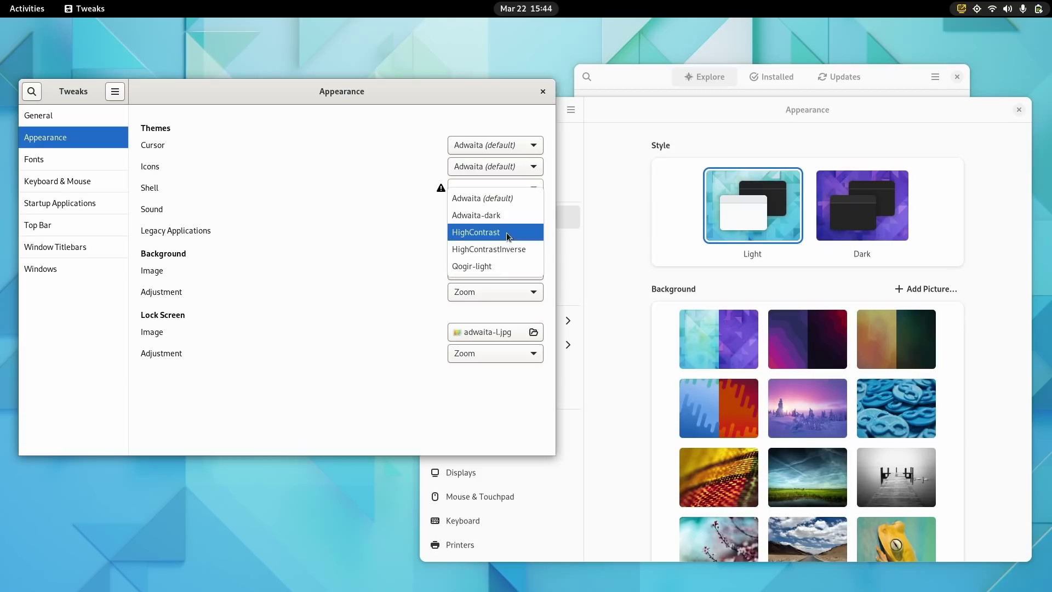
{"action": "left_click", "coordinate": [494, 249]}
{"action": "left_click", "coordinate": [497, 235]}
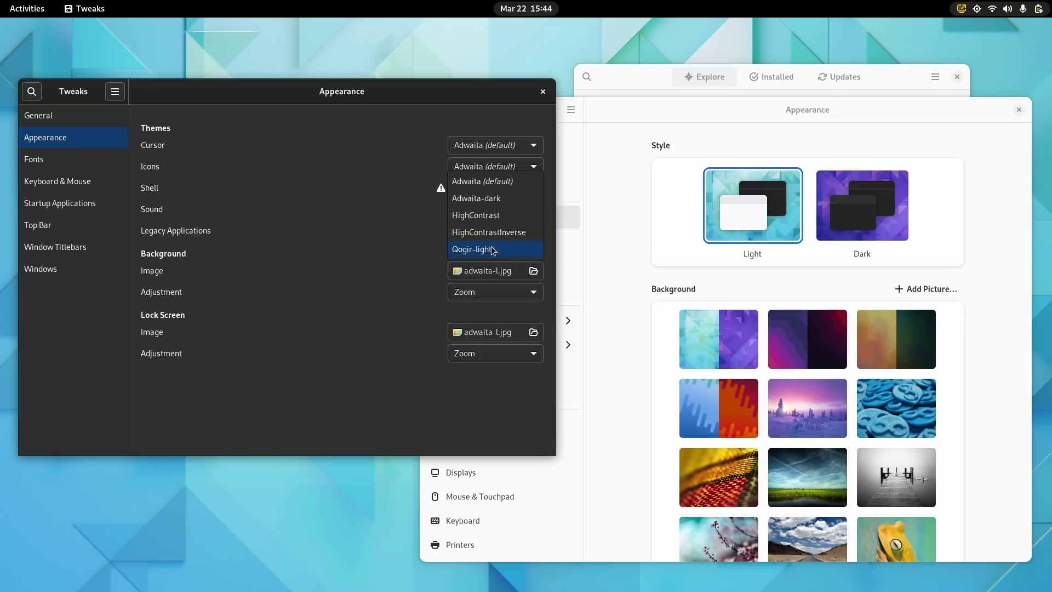
{"action": "left_click", "coordinate": [485, 249]}
{"action": "left_click", "coordinate": [482, 213]}
{"action": "left_click", "coordinate": [469, 149]}
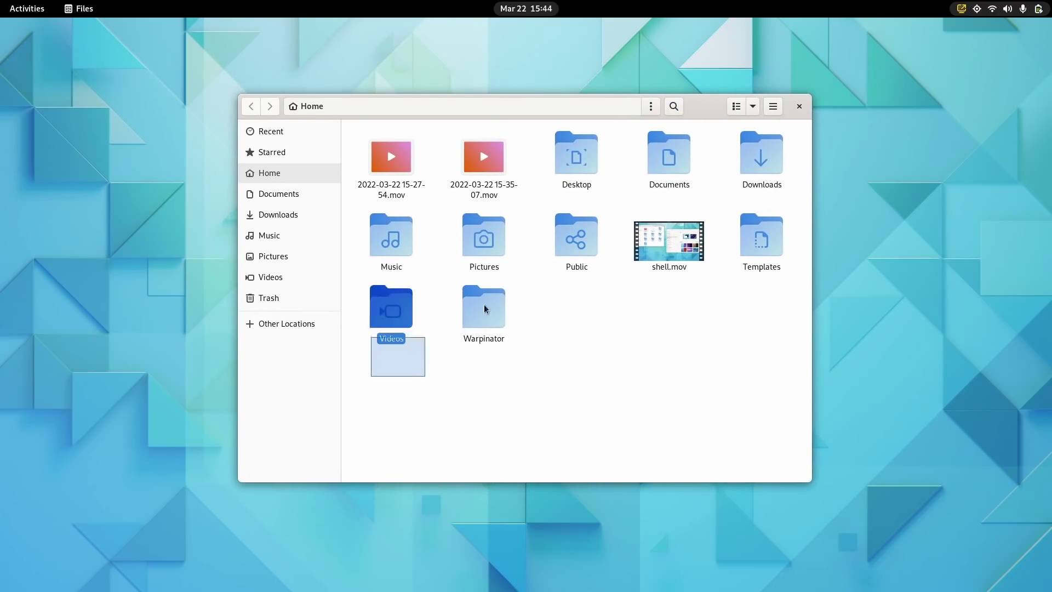
Select every item in Home, clear the selection and reposition the Files window.
{"action": "left_click_drag", "start_coordinate": [484, 309], "coordinate": [787, 159]}
{"action": "left_click", "coordinate": [759, 324]}
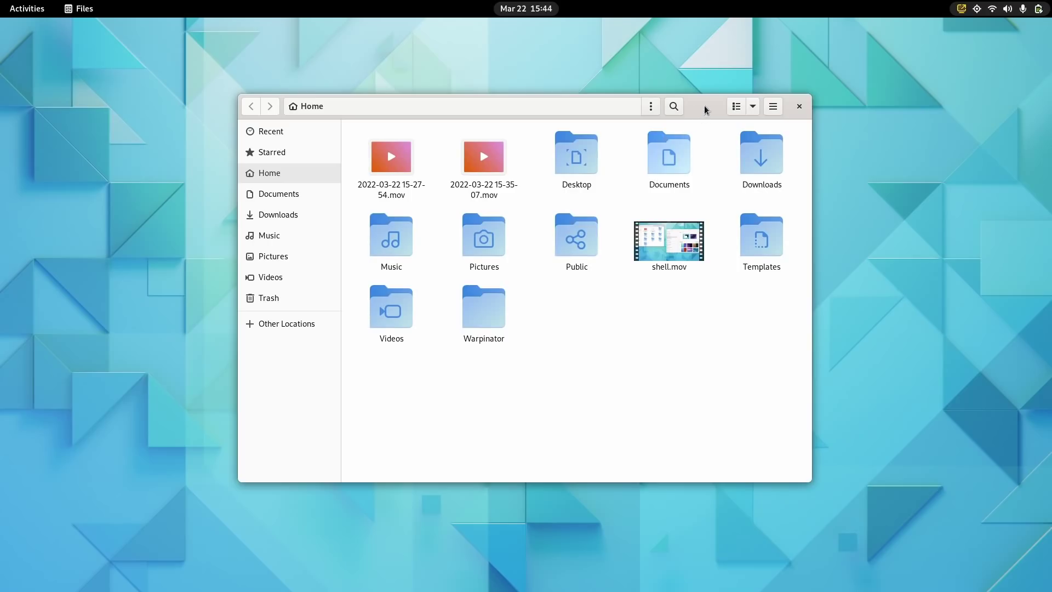
{"action": "mouse_move", "coordinate": [706, 110]}
{"action": "left_mouse_down"}
{"action": "mouse_move", "coordinate": [661, 124]}
{"action": "mouse_move", "coordinate": [696, 104]}
{"action": "mouse_move", "coordinate": [679, 140]}
{"action": "mouse_move", "coordinate": [697, 111]}
{"action": "mouse_move", "coordinate": [681, 128]}
{"action": "mouse_move", "coordinate": [698, 112]}
{"action": "mouse_move", "coordinate": [687, 118]}
{"action": "left_mouse_up"}
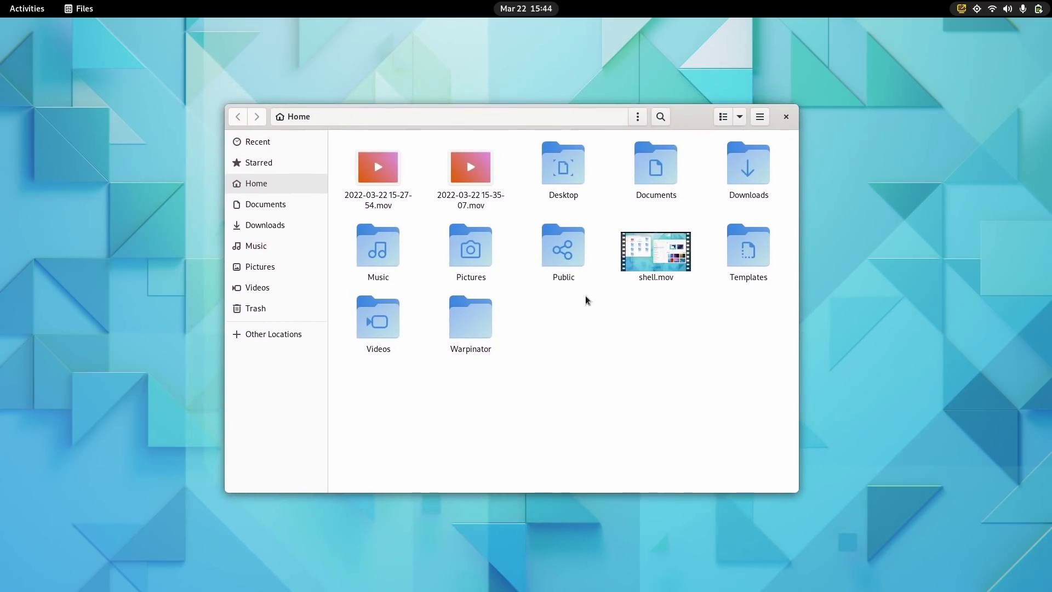
Deselect the Pictures folder and choose New Folder from the Home background menu.
{"action": "key", "text": "Left"}
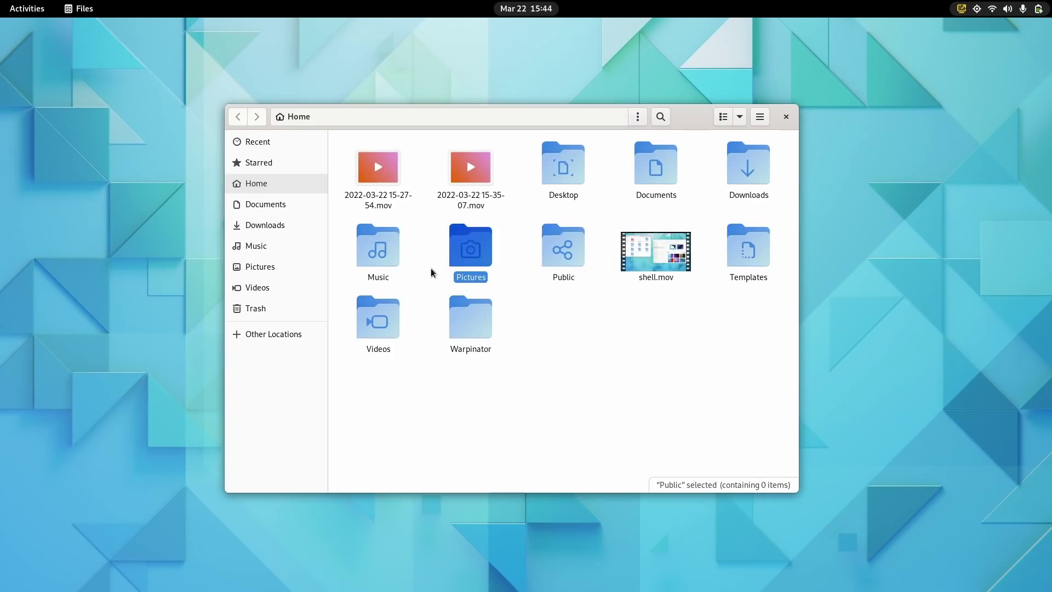
{"action": "left_click", "coordinate": [406, 263]}
{"action": "right_click", "coordinate": [560, 325]}
{"action": "left_click", "coordinate": [572, 329]}
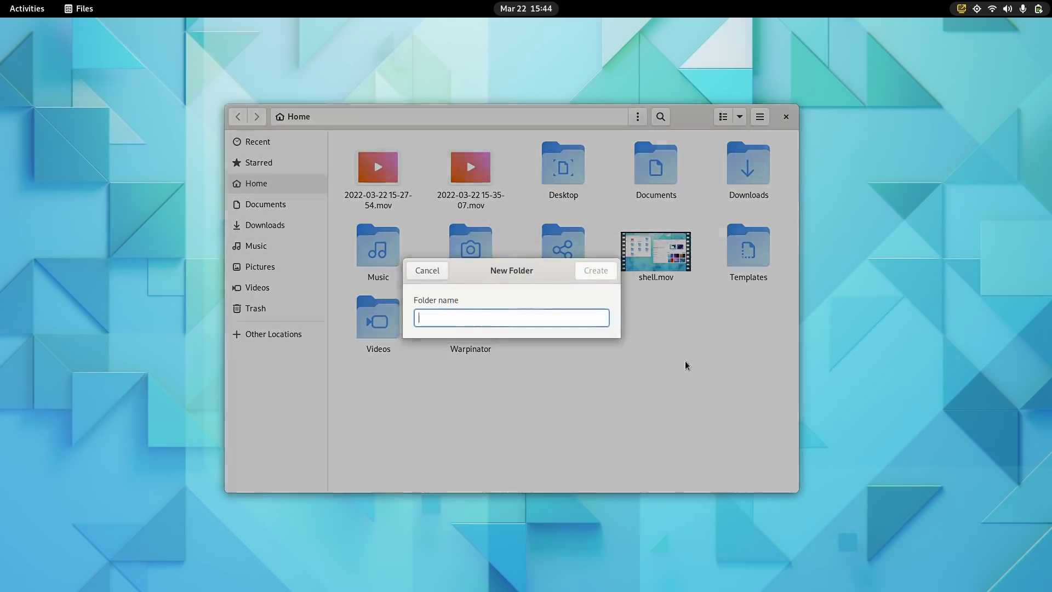
Look through Notifications (Clocks) and Search settings, including search locations and Contacts reorder options.
{"action": "type", "text": "T"}
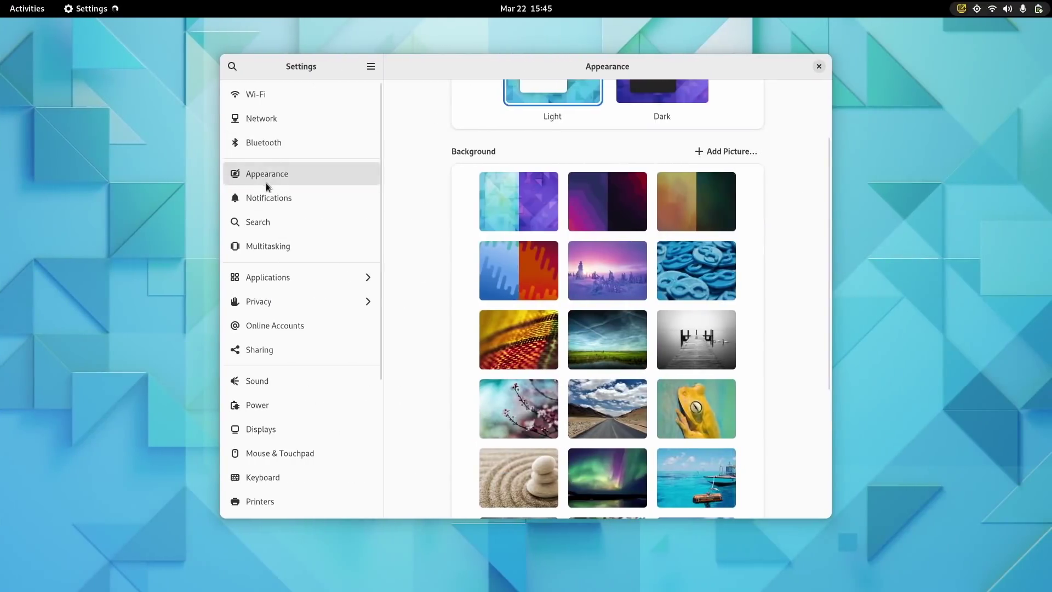
{"action": "left_click", "coordinate": [265, 197]}
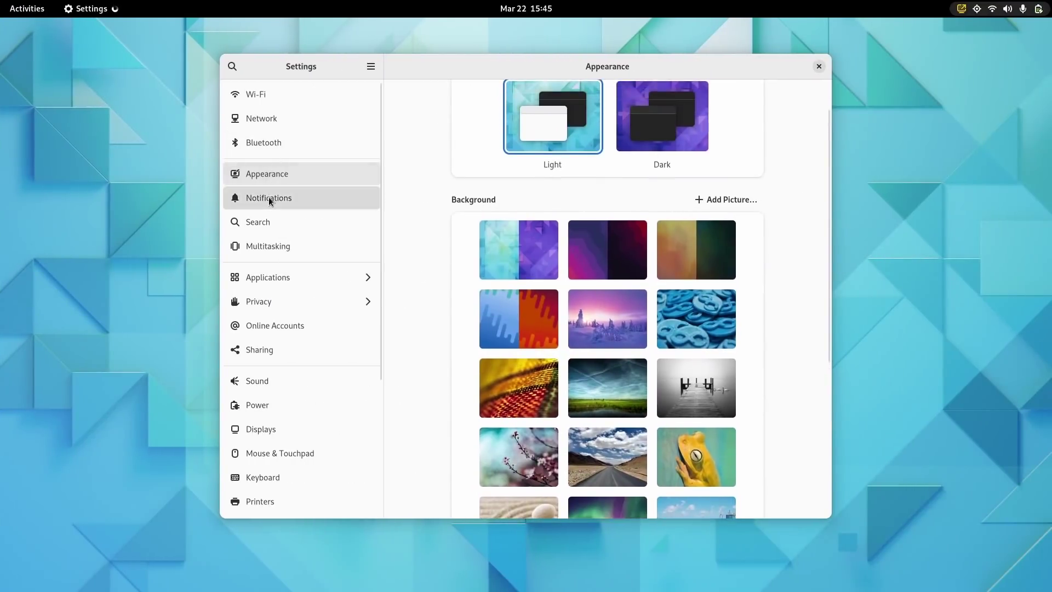
{"action": "left_click", "coordinate": [605, 207]}
{"action": "left_click", "coordinate": [664, 182]}
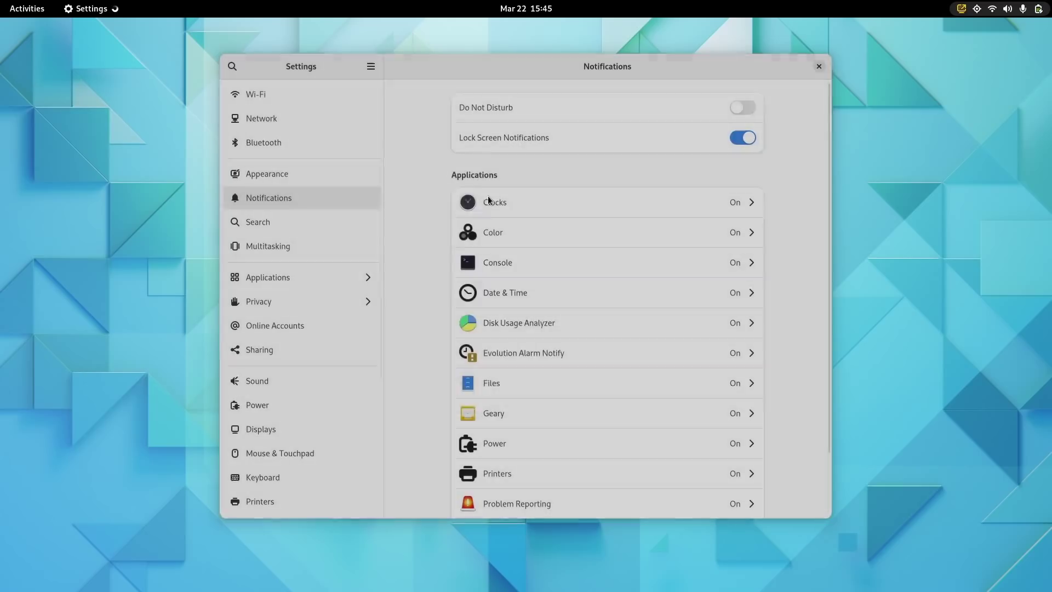
{"action": "left_click", "coordinate": [292, 221]}
{"action": "left_click", "coordinate": [706, 149]}
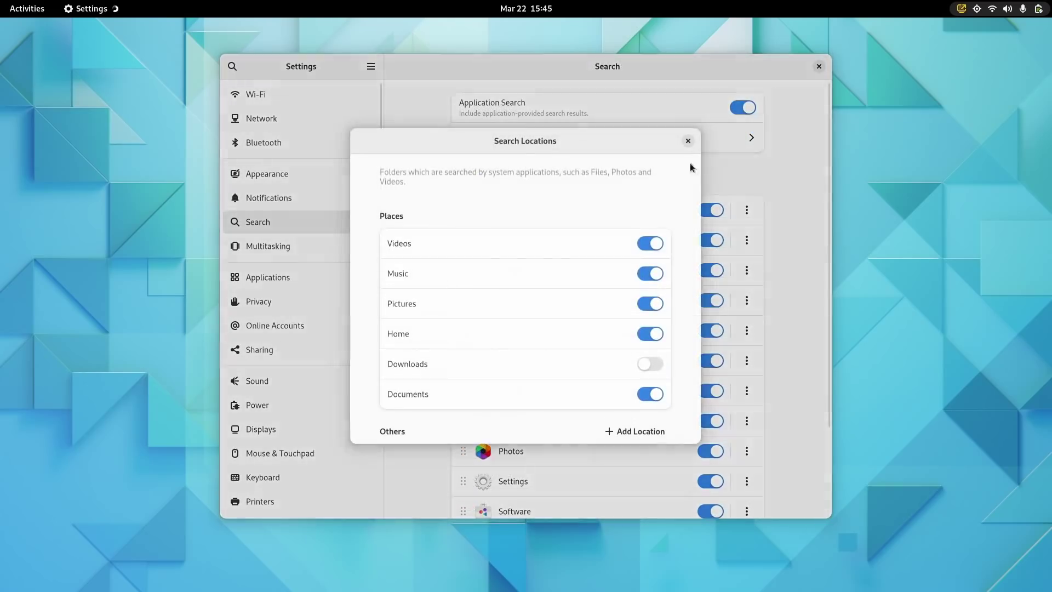
{"action": "left_click", "coordinate": [689, 142]}
{"action": "left_click", "coordinate": [744, 211]}
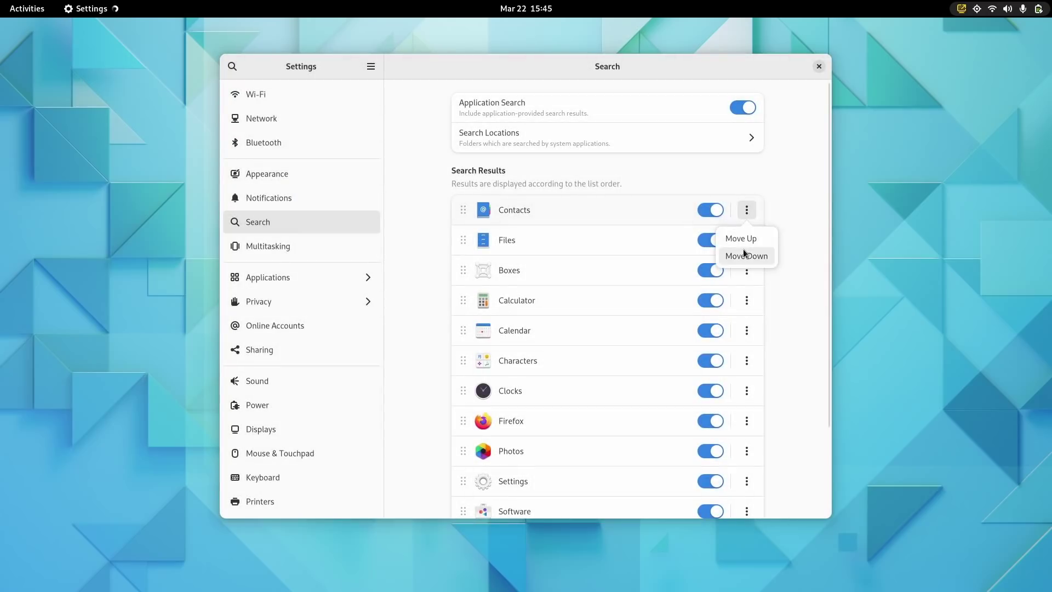
Switch off Active Screen Edges on the Multitasking page.
{"action": "left_click", "coordinate": [341, 251]}
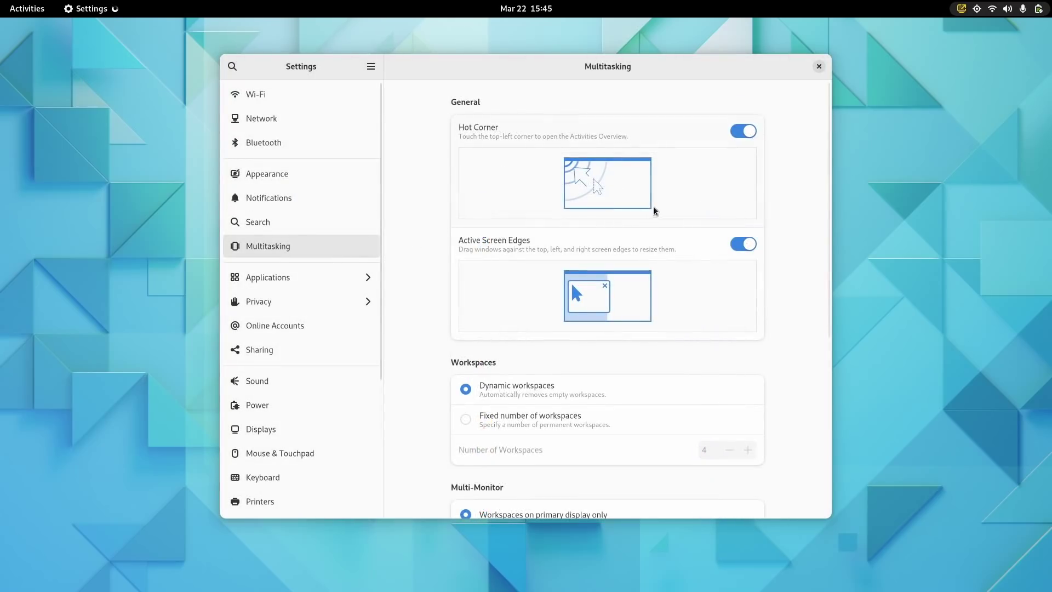
{"action": "left_click", "coordinate": [745, 245]}
{"action": "scroll", "coordinate": [635, 279], "scroll_direction": "down", "scroll_amount": 5}
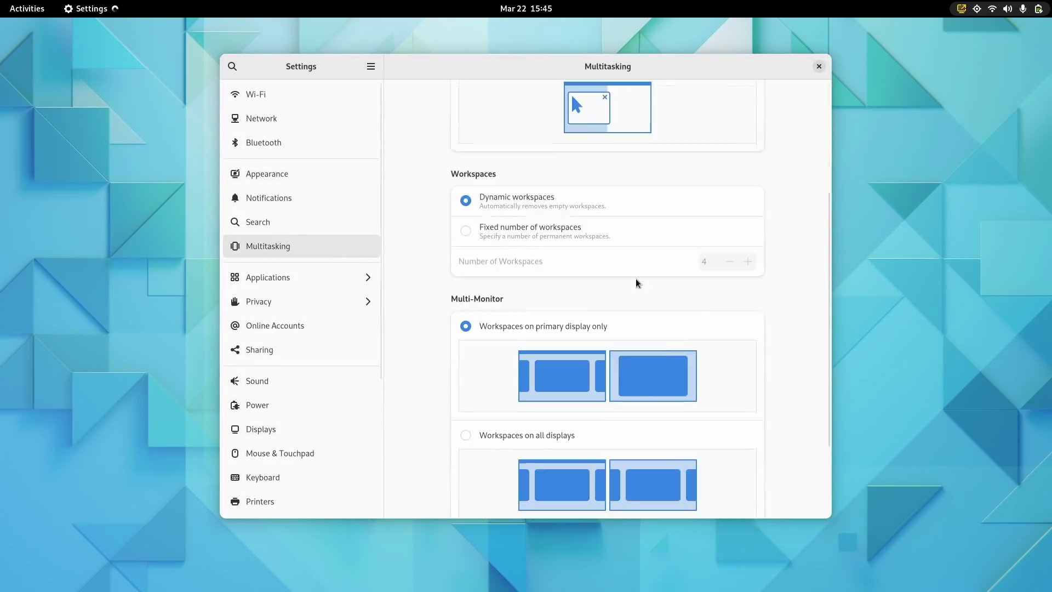
Show the Applications pages for Cheese, Connections, Characters, Calculator and finally Boxes.
{"action": "left_click", "coordinate": [332, 289]}
{"action": "left_click", "coordinate": [312, 217]}
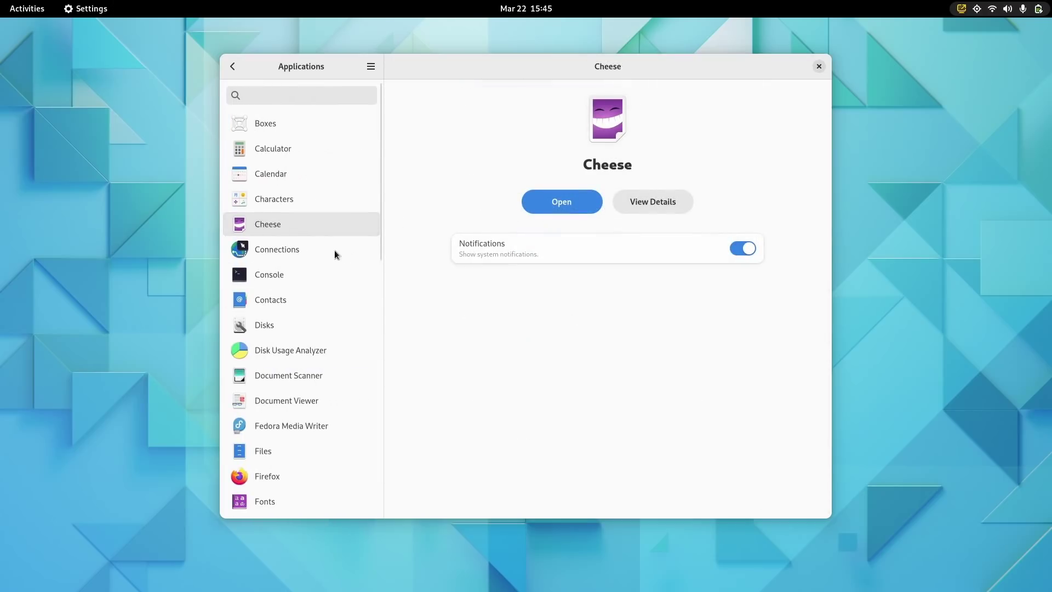
{"action": "left_click", "coordinate": [335, 250]}
{"action": "left_click", "coordinate": [317, 199]}
{"action": "left_click", "coordinate": [309, 148]}
{"action": "left_click", "coordinate": [301, 124]}
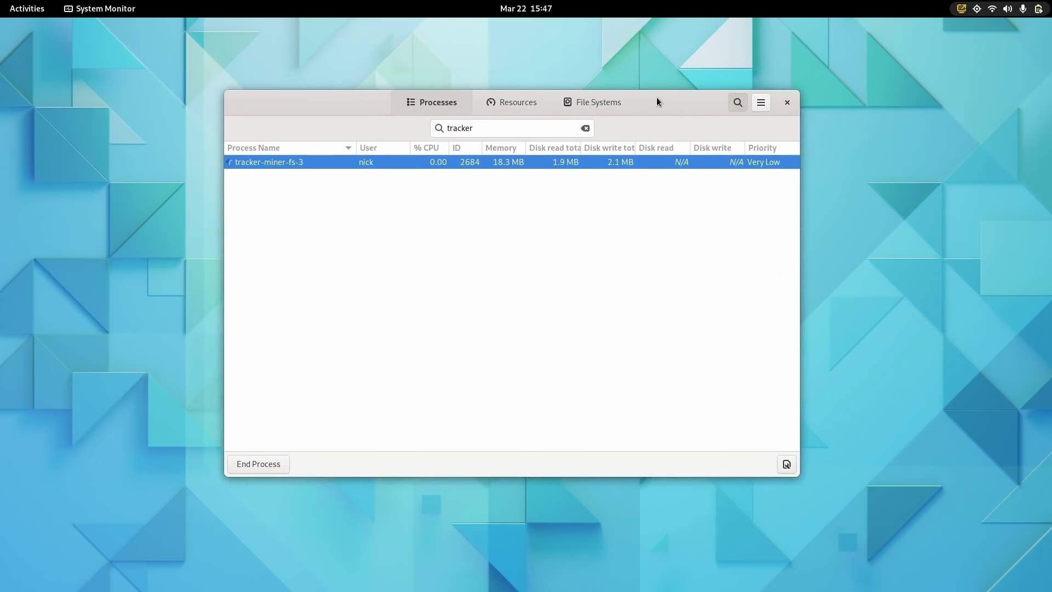
Search the Activities overview for 'tour' to find the Tour app.
{"action": "key", "text": "super"}
{"action": "type", "text": "tour"}
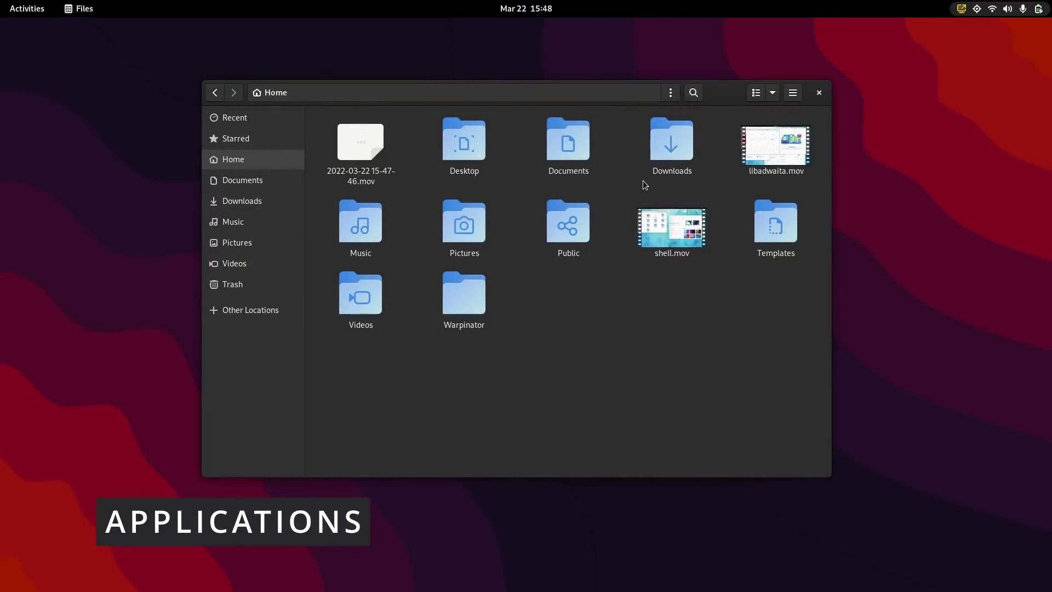
Nudge the Files window up-left, select everything in Home, then clear the selection.
{"action": "left_click_drag", "start_coordinate": [726, 92], "coordinate": [703, 94]}
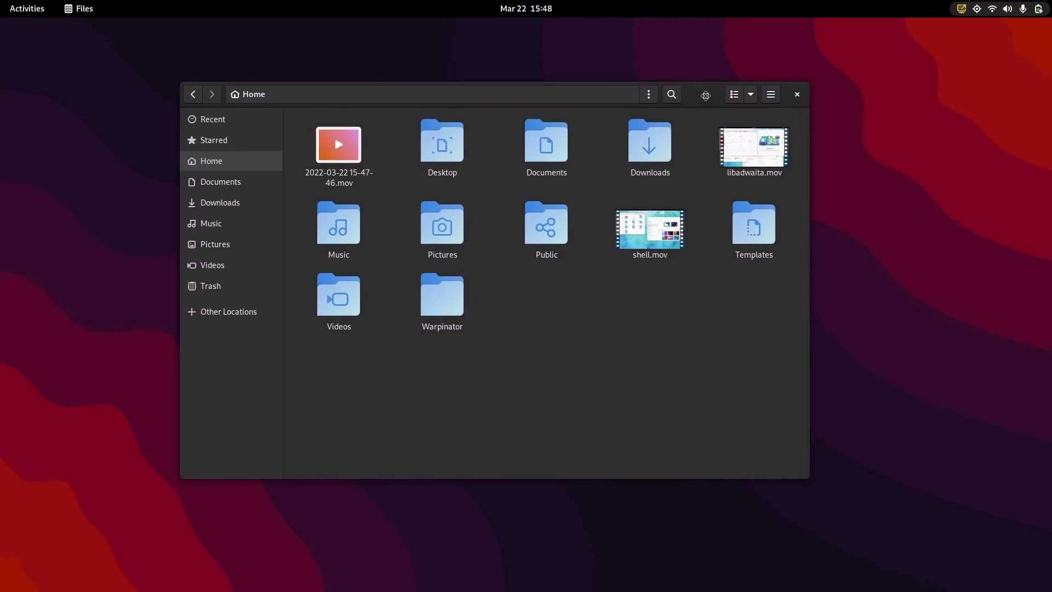
{"action": "left_click_drag", "start_coordinate": [489, 296], "coordinate": [761, 141]}
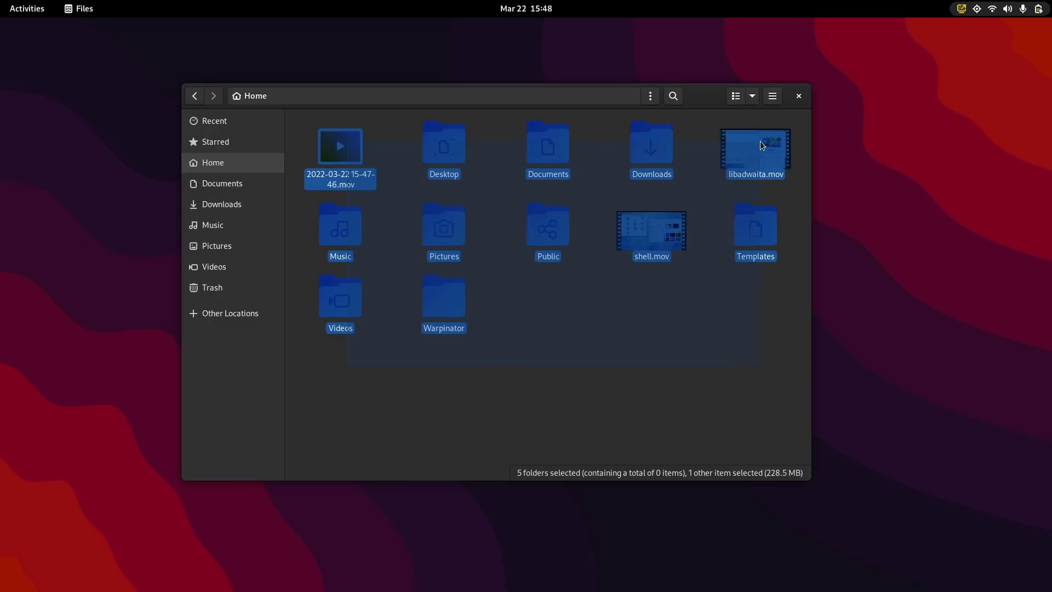
{"action": "left_click", "coordinate": [667, 323]}
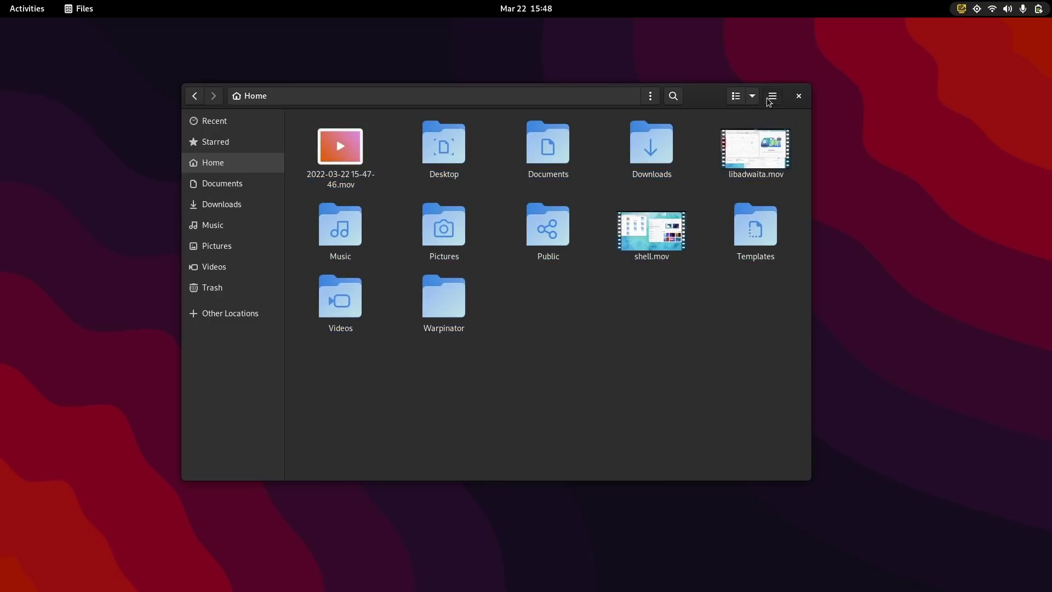
View the About Files dialog showing version 42.rc, then open and close the view options.
{"action": "left_click", "coordinate": [772, 97]}
{"action": "left_click", "coordinate": [752, 261]}
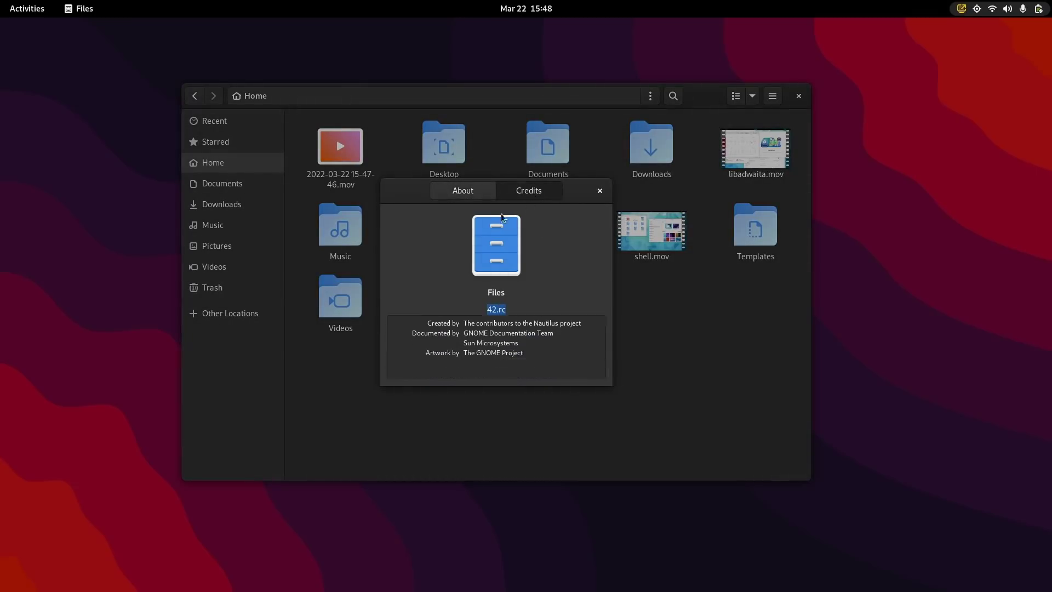
{"action": "left_click", "coordinate": [600, 191]}
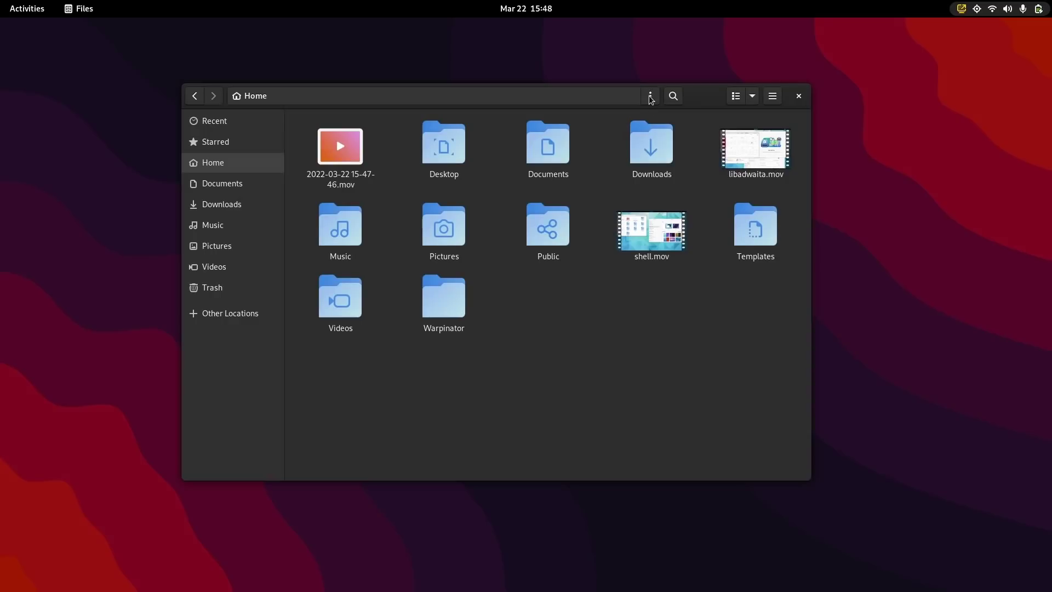
{"action": "left_click", "coordinate": [651, 96]}
{"action": "left_click", "coordinate": [651, 96]}
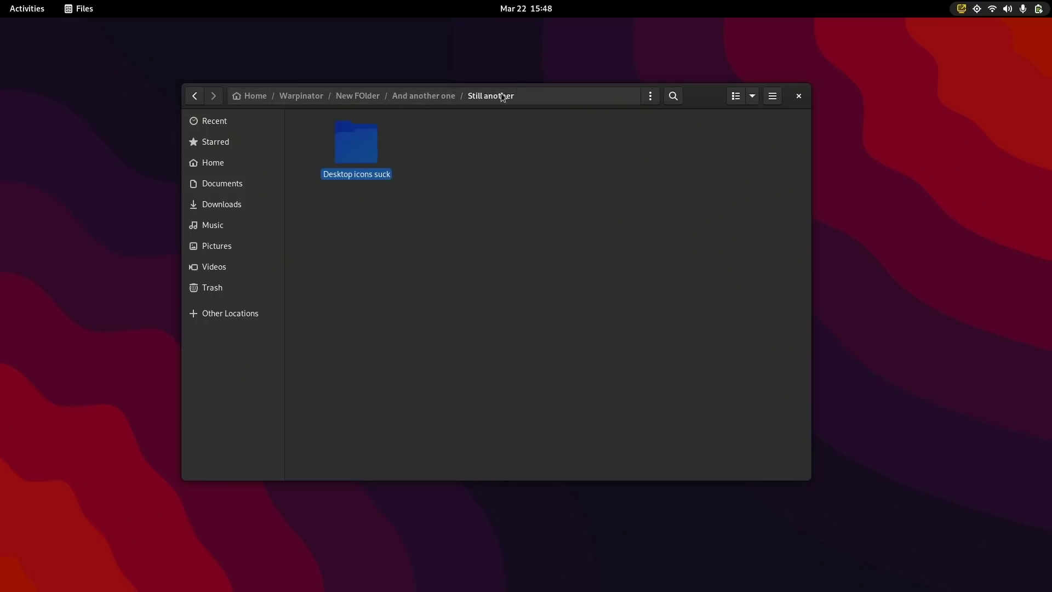
Return to Home and open Warpinator, then And another one and Still another.
{"action": "left_click", "coordinate": [310, 97]}
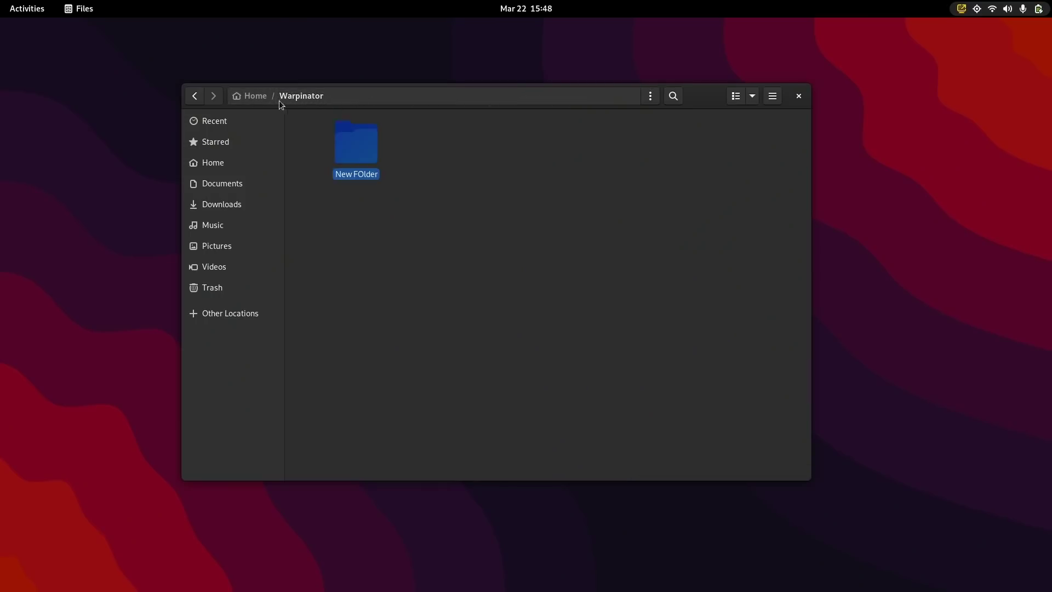
{"action": "left_click", "coordinate": [257, 97]}
{"action": "double_click", "coordinate": [438, 307]}
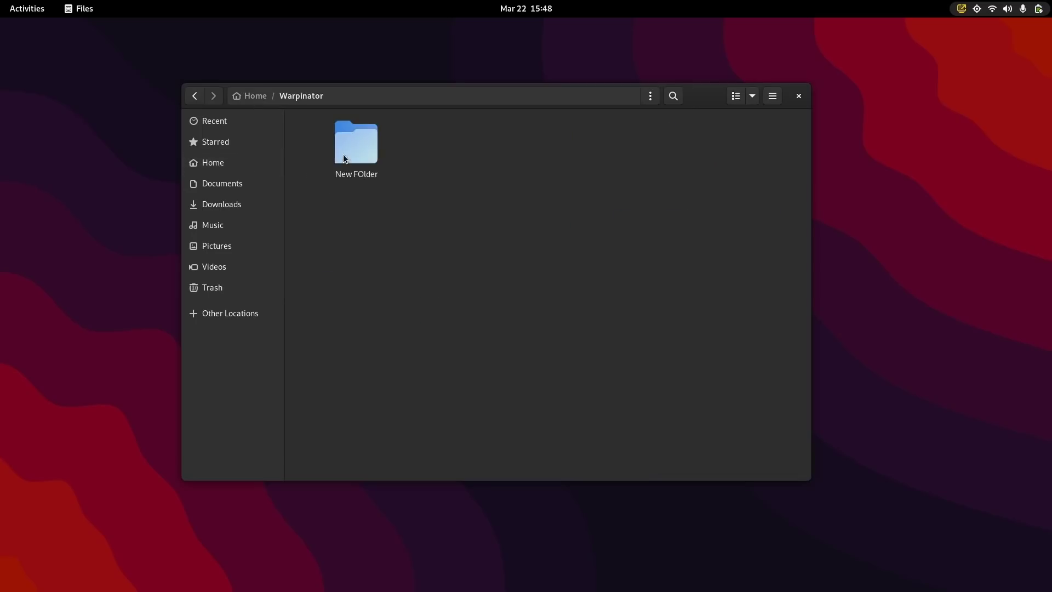
{"action": "double_click", "coordinate": [358, 149]}
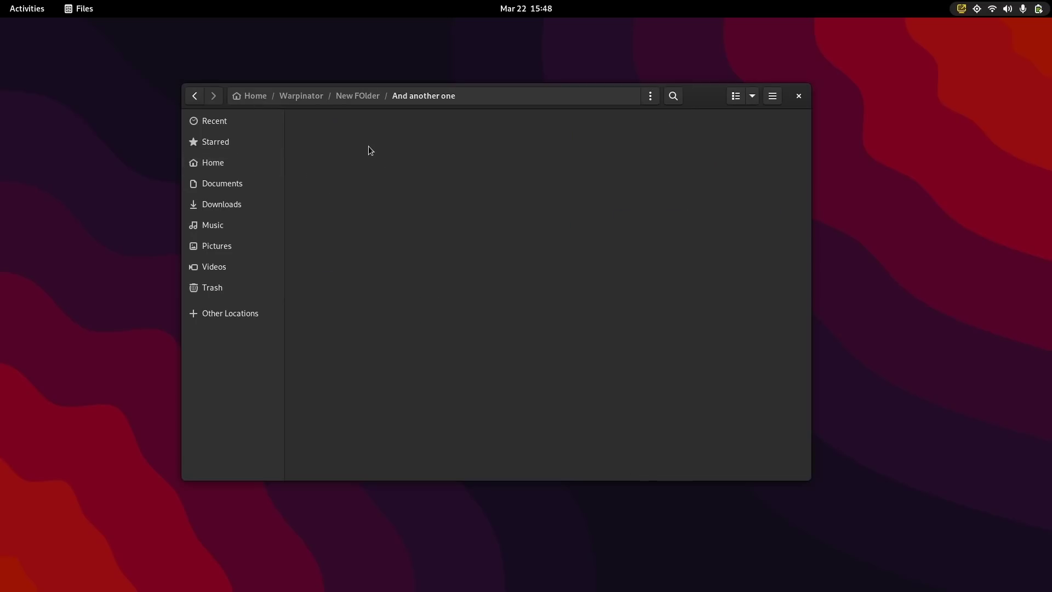
{"action": "double_click", "coordinate": [368, 147]}
Open Desktop icons suck and the empty innermost folder, narrow the window, then go back to New FOlder.
{"action": "double_click", "coordinate": [367, 151]}
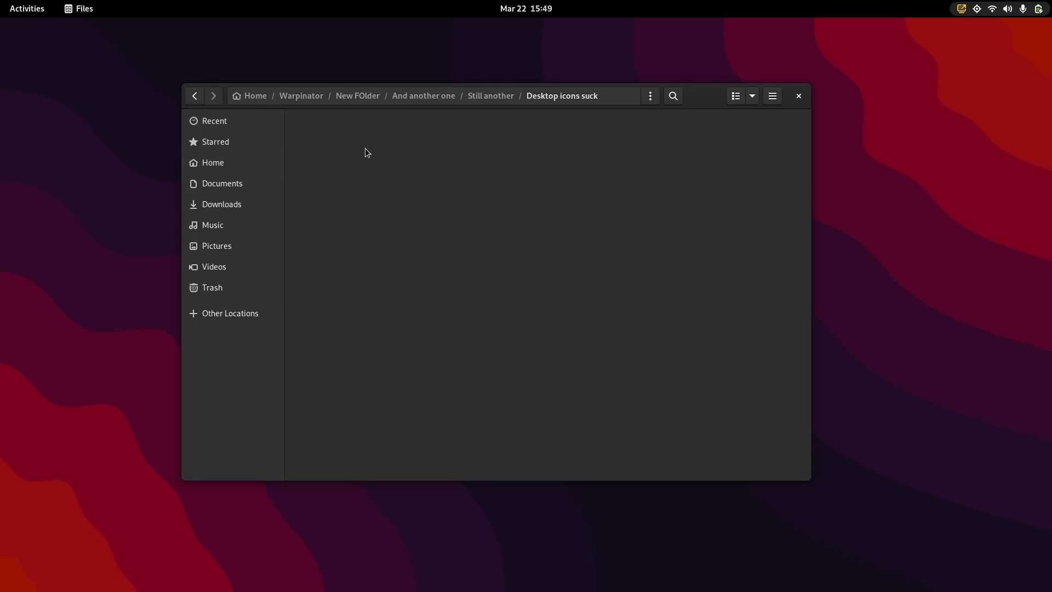
{"action": "double_click", "coordinate": [365, 149]}
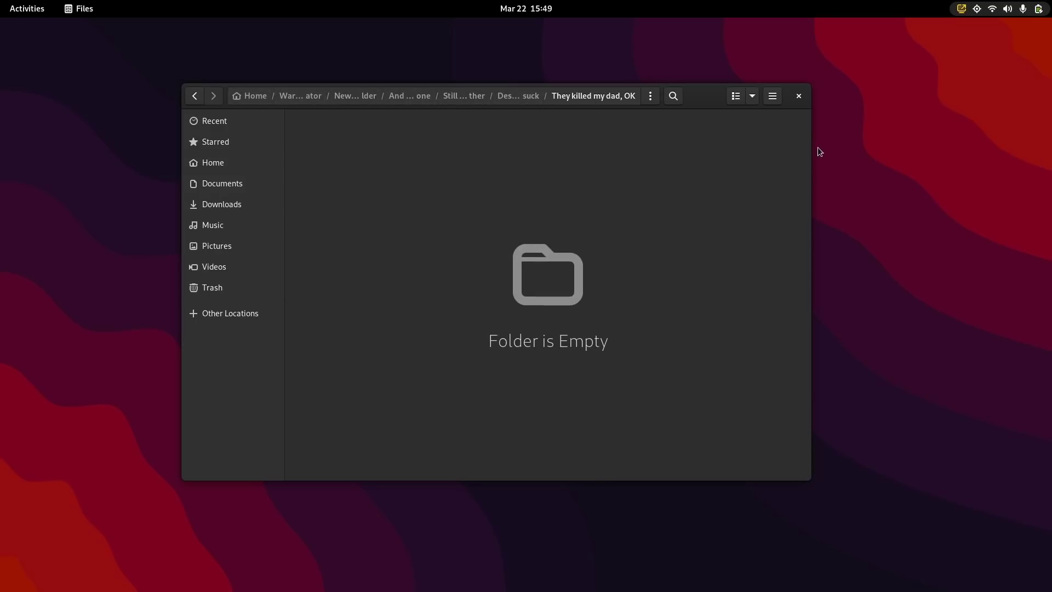
{"action": "mouse_move", "coordinate": [818, 152]}
{"action": "left_mouse_down"}
{"action": "mouse_move", "coordinate": [665, 150]}
{"action": "mouse_move", "coordinate": [606, 166]}
{"action": "mouse_move", "coordinate": [969, 162]}
{"action": "mouse_move", "coordinate": [576, 154]}
{"action": "mouse_move", "coordinate": [829, 160]}
{"action": "left_mouse_up"}
{"action": "key", "text": "alt+Up"}
{"action": "key", "text": "alt+Up"}
{"action": "key", "text": "alt+Up"}
{"action": "key", "text": "alt+Up"}
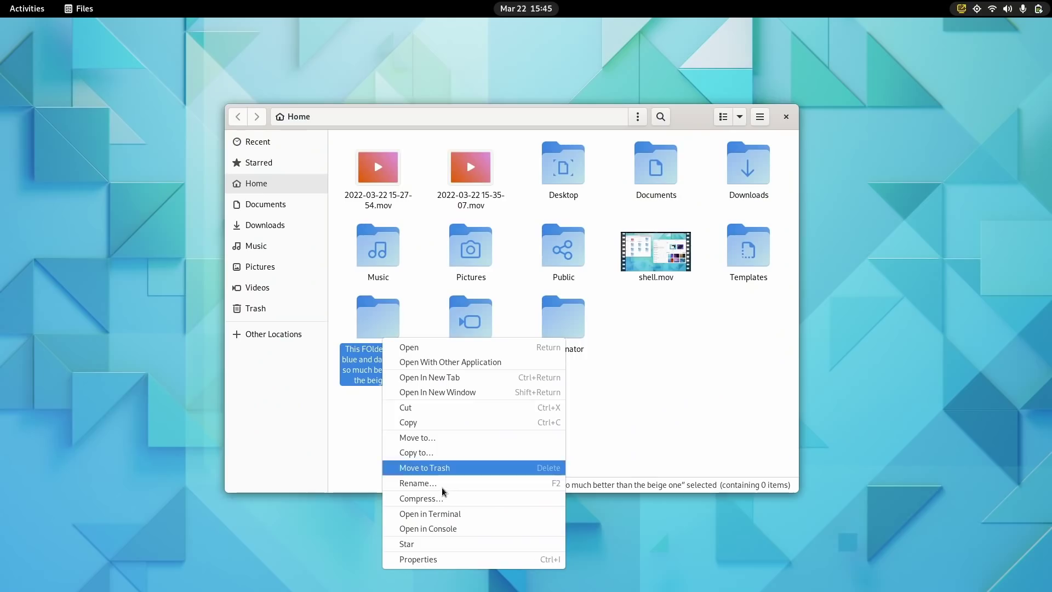
Rename the long-named Home folder to 'This FOlder is now blue'.
{"action": "left_click", "coordinate": [446, 484]}
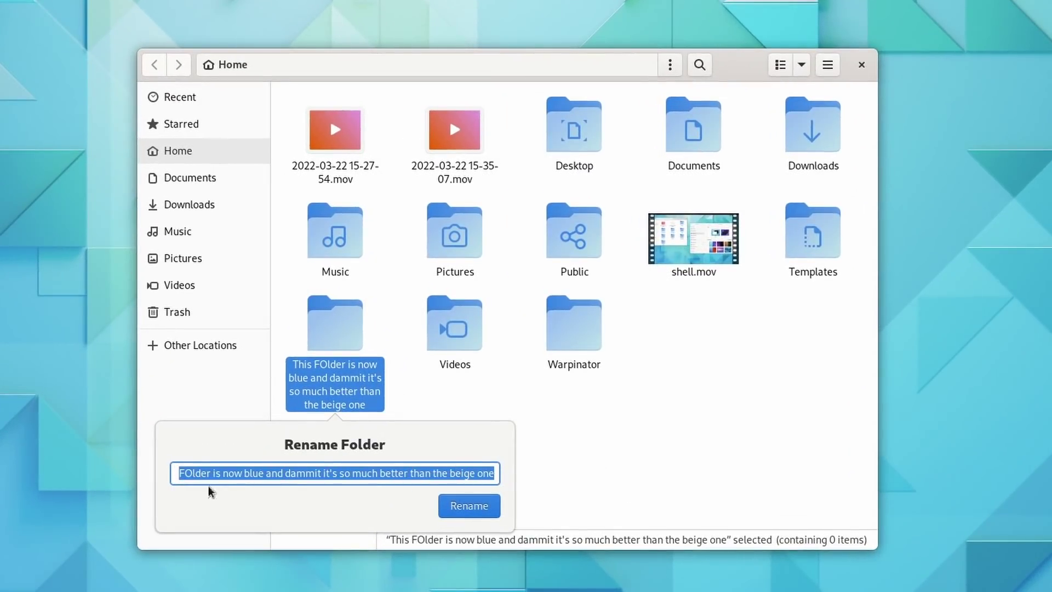
{"action": "left_click", "coordinate": [187, 477]}
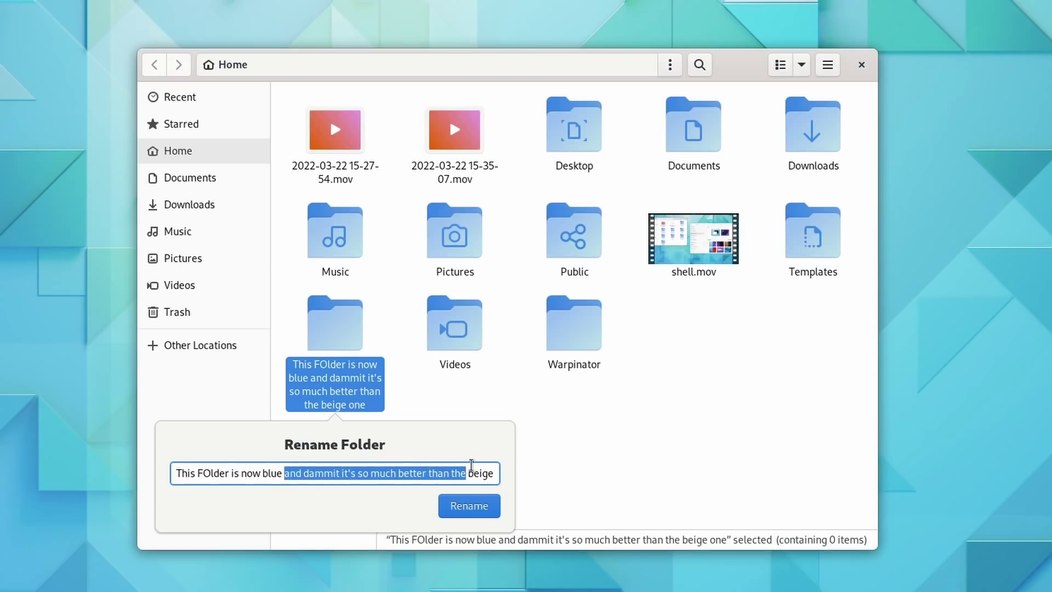
{"action": "left_click", "coordinate": [453, 505]}
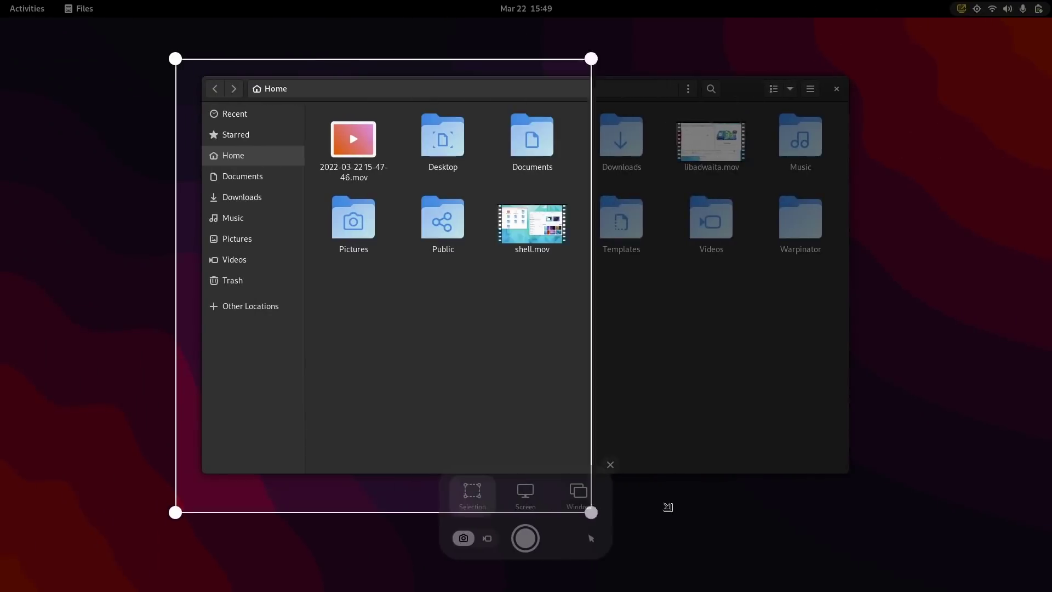
Capture the Files window in Window mode and view the saved screenshot.
{"action": "left_click_drag", "start_coordinate": [668, 507], "coordinate": [876, 504]}
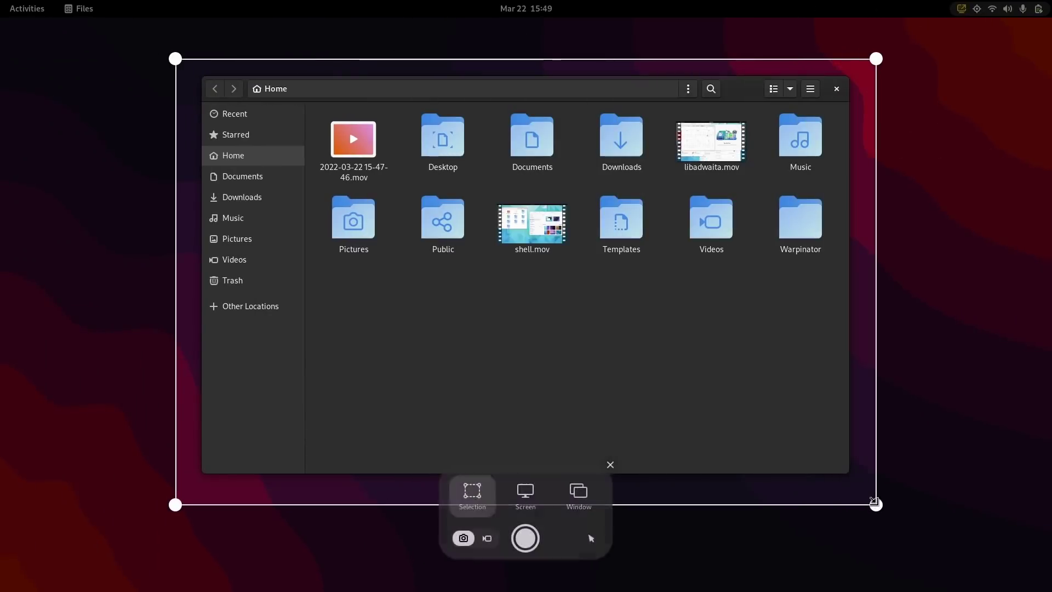
{"action": "left_click", "coordinate": [514, 502]}
{"action": "left_click", "coordinate": [571, 483]}
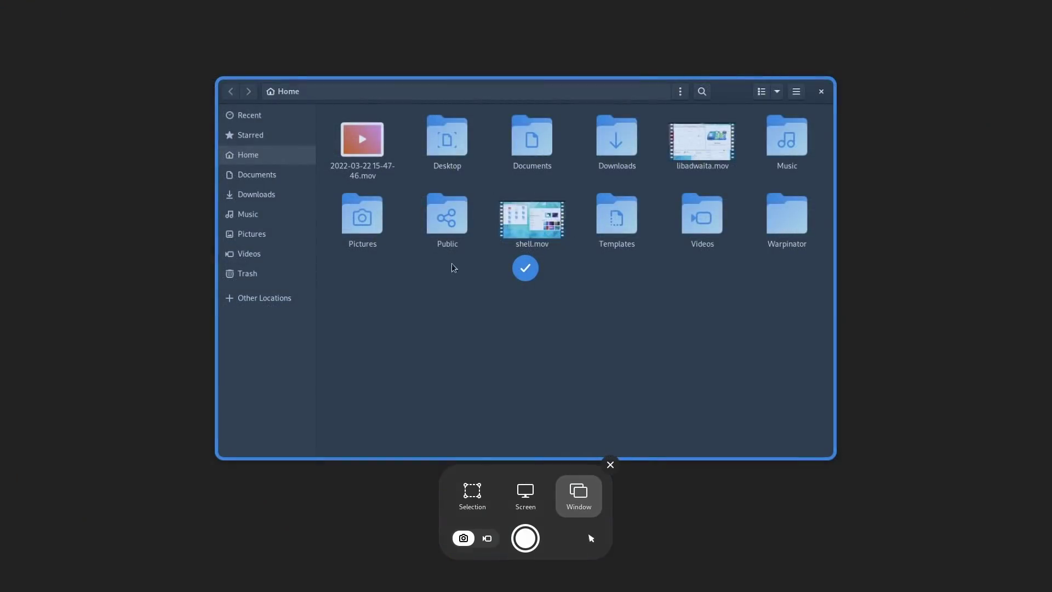
{"action": "left_click", "coordinate": [525, 539]}
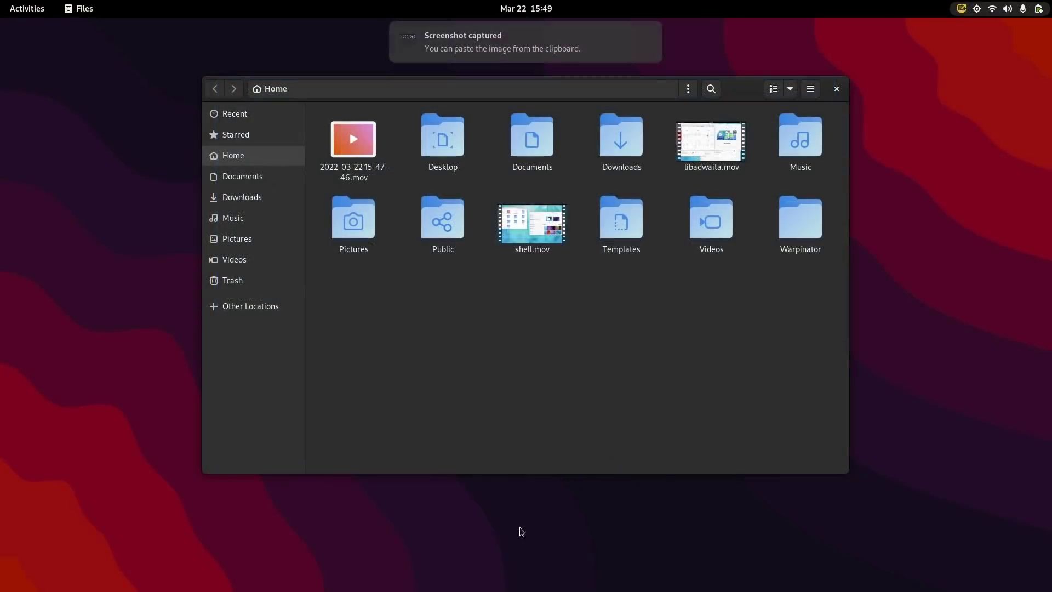
{"action": "left_click", "coordinate": [519, 46]}
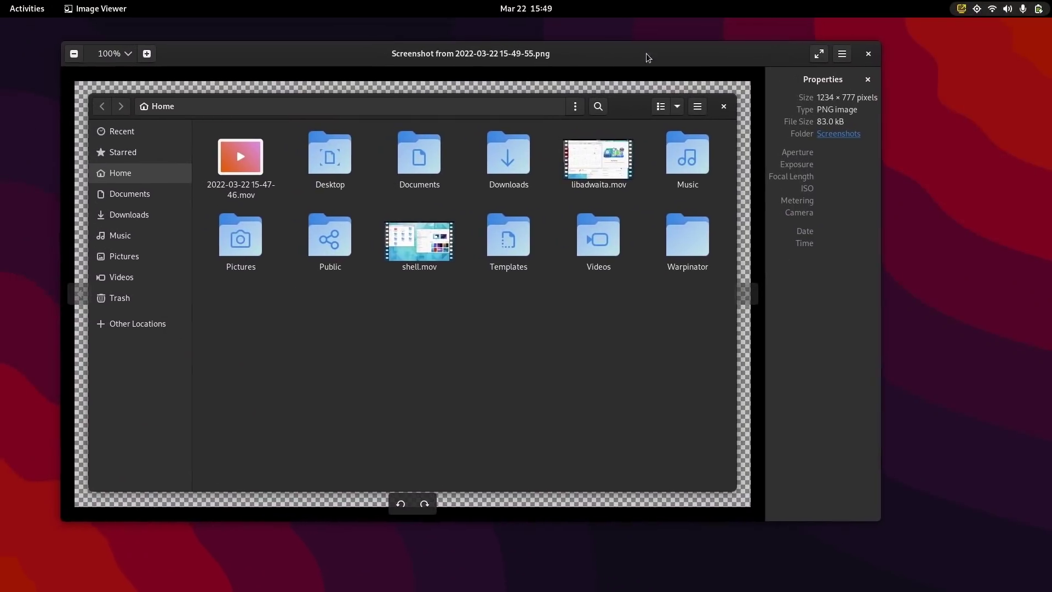
{"action": "left_click", "coordinate": [870, 54]}
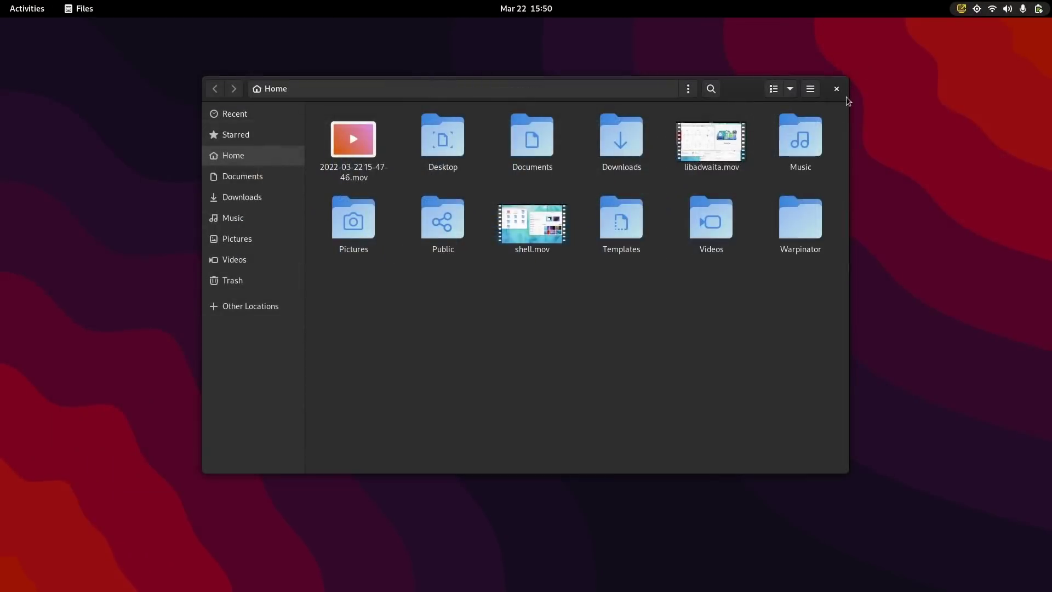
Capture the whole screen in Screen mode and view the saved PNG.
{"action": "key", "text": "Print"}
{"action": "left_click", "coordinate": [521, 494]}
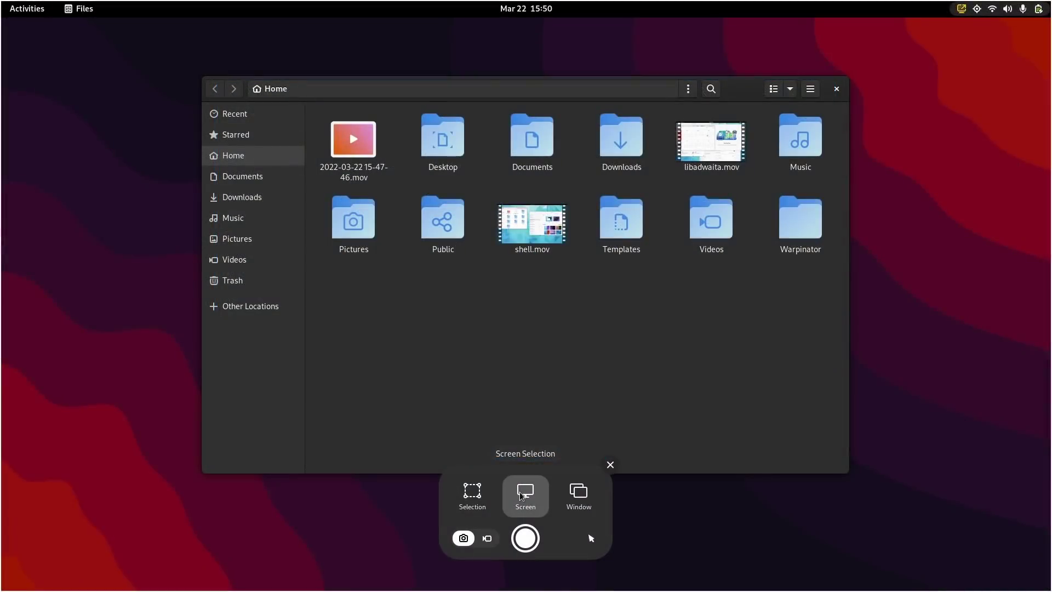
{"action": "key", "text": "Return"}
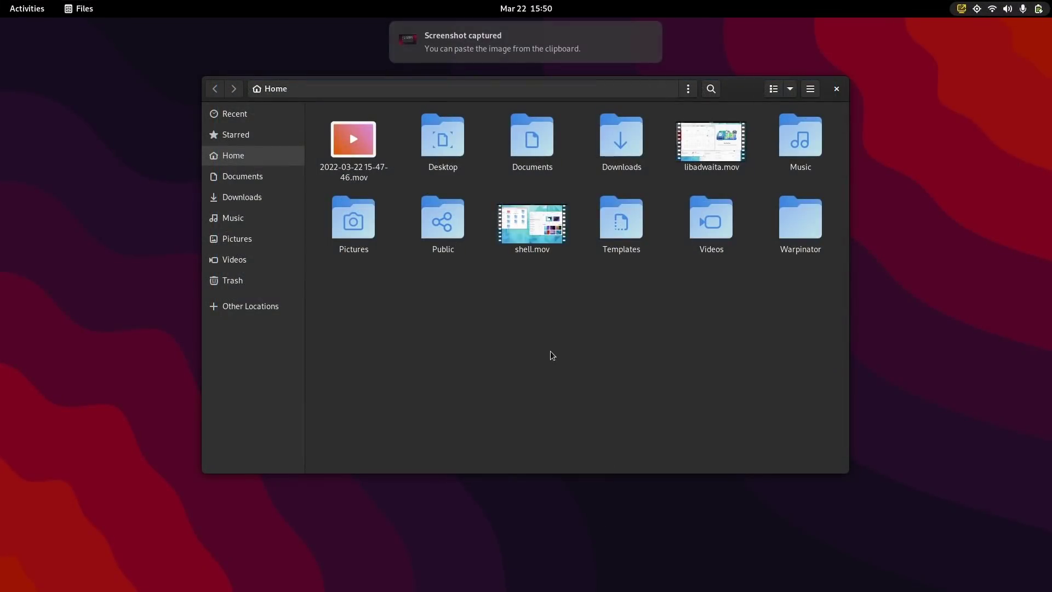
{"action": "left_click", "coordinate": [618, 54]}
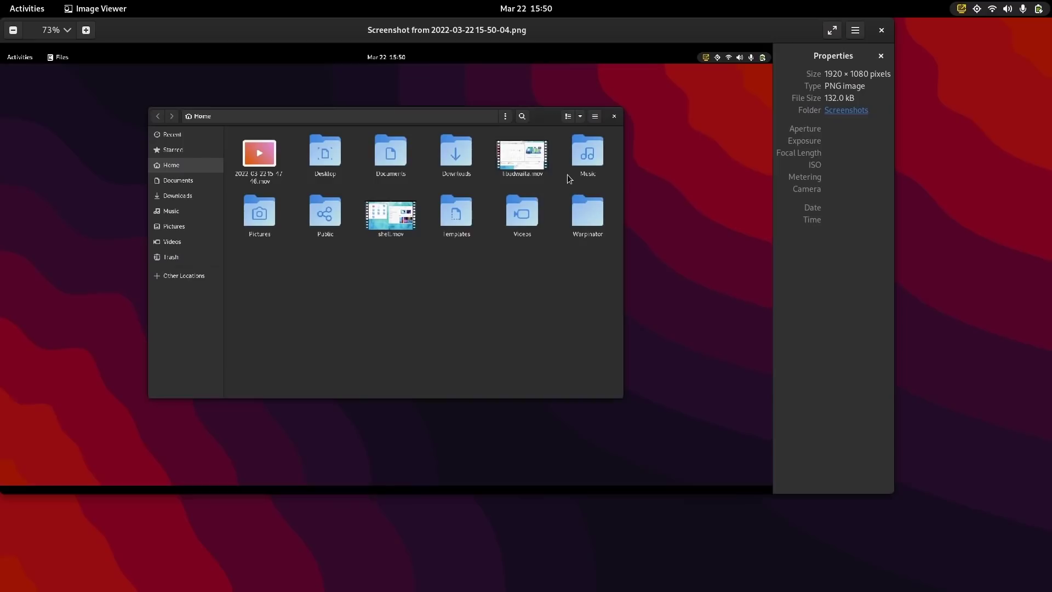
{"action": "left_click", "coordinate": [880, 32]}
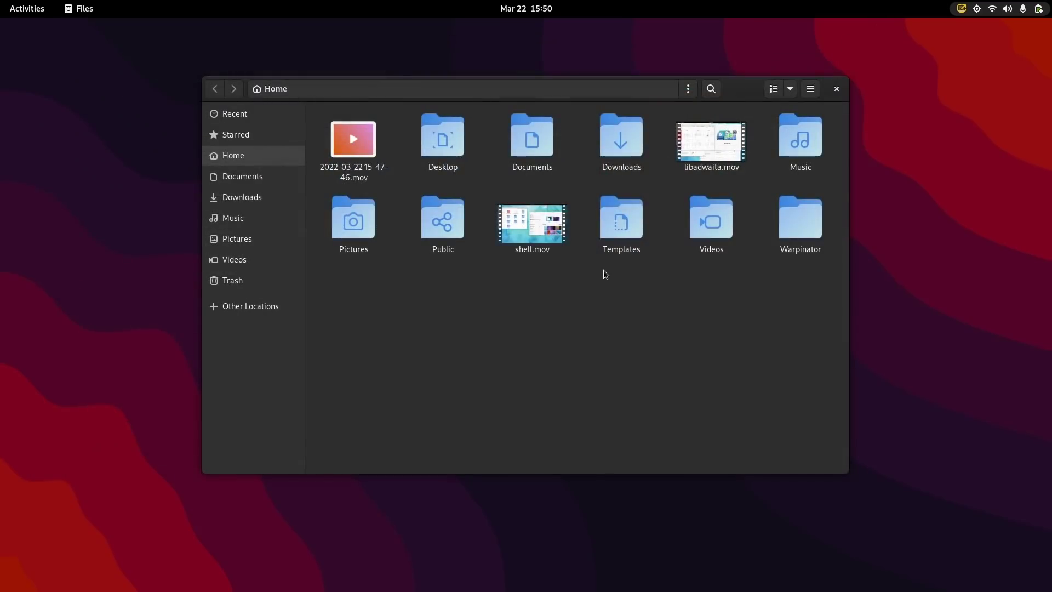
{"action": "key", "text": "Print"}
Page forward through the Screenshot app's preview images, then back to the first one.
{"action": "left_click", "coordinate": [471, 496]}
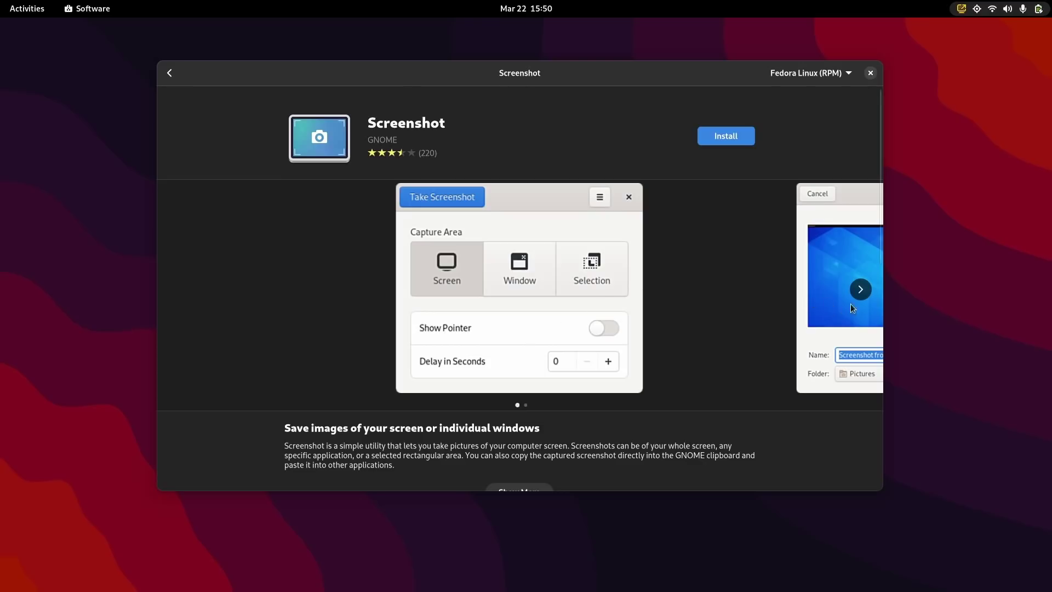
{"action": "left_click", "coordinate": [860, 290]}
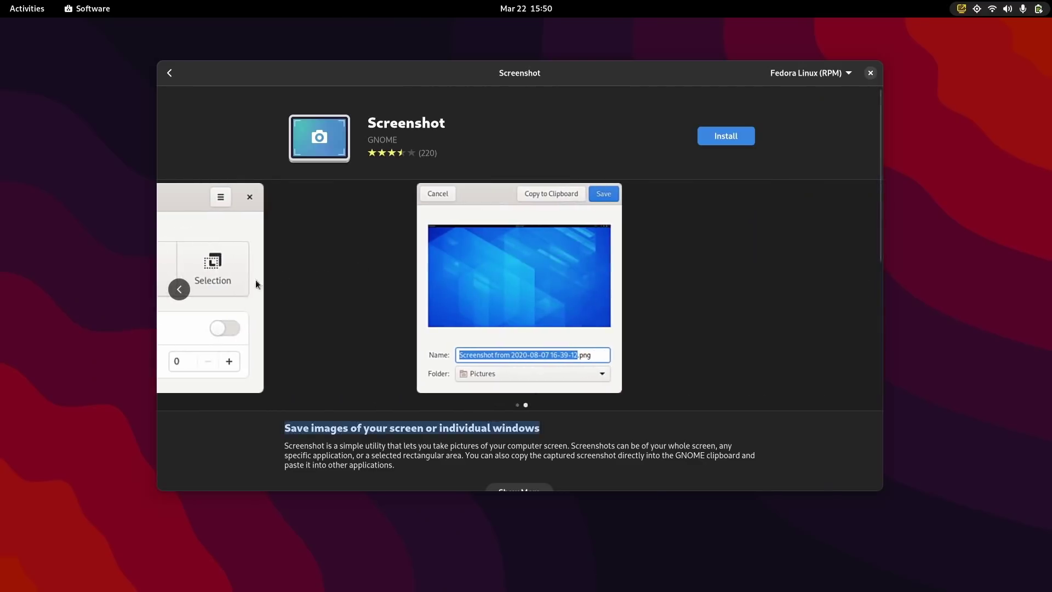
{"action": "left_click", "coordinate": [180, 290]}
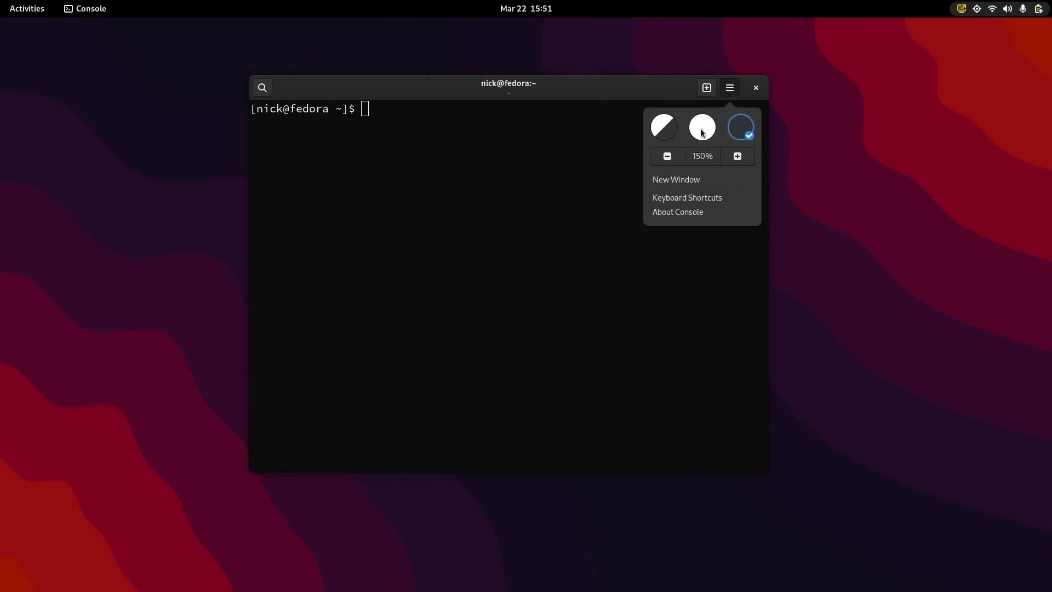
Cycle Console through Light, Follow System and Dark styles, end on Dark, and view About.
{"action": "left_click", "coordinate": [702, 132]}
{"action": "left_click", "coordinate": [660, 129]}
{"action": "left_click", "coordinate": [713, 131]}
{"action": "left_click", "coordinate": [743, 129]}
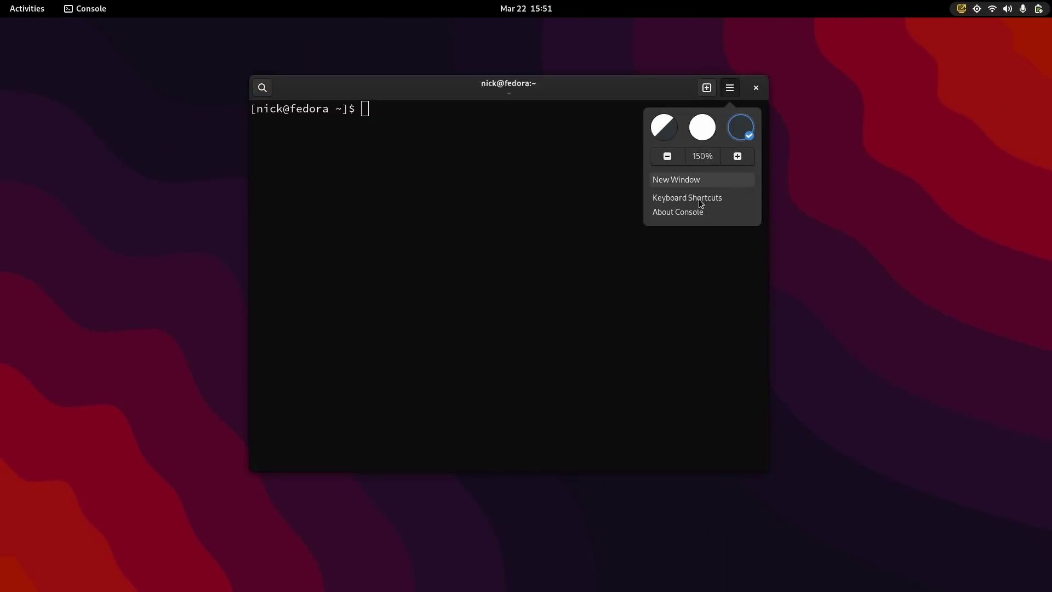
{"action": "left_click", "coordinate": [692, 212]}
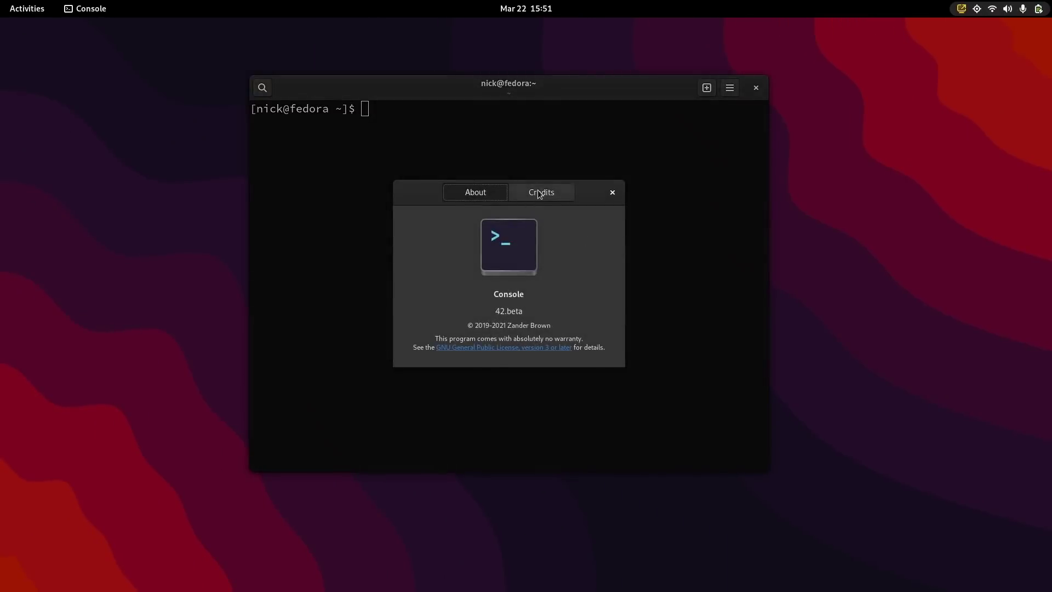
{"action": "left_click", "coordinate": [612, 193]}
Compare both main menus, then open GNOME Terminal's Preferences beside the terminals.
{"action": "left_click", "coordinate": [729, 88]}
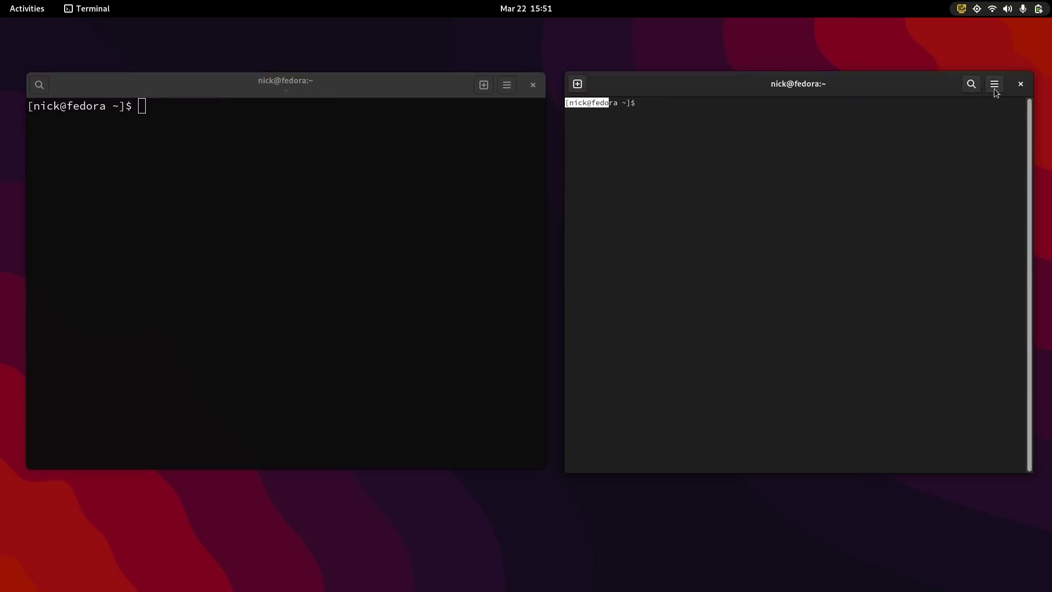
{"action": "left_click", "coordinate": [995, 85]}
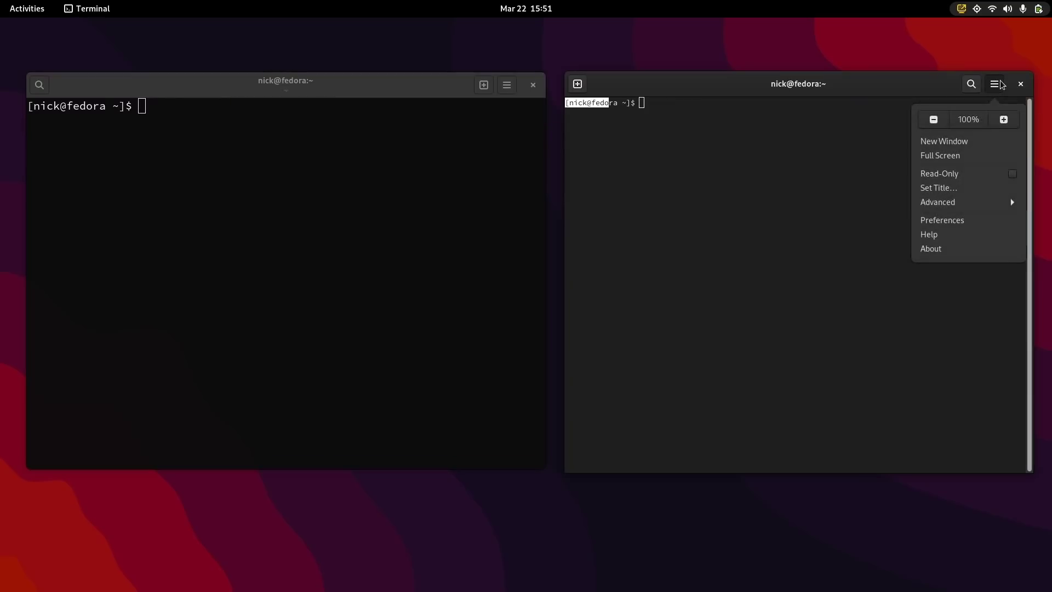
{"action": "left_click", "coordinate": [505, 87]}
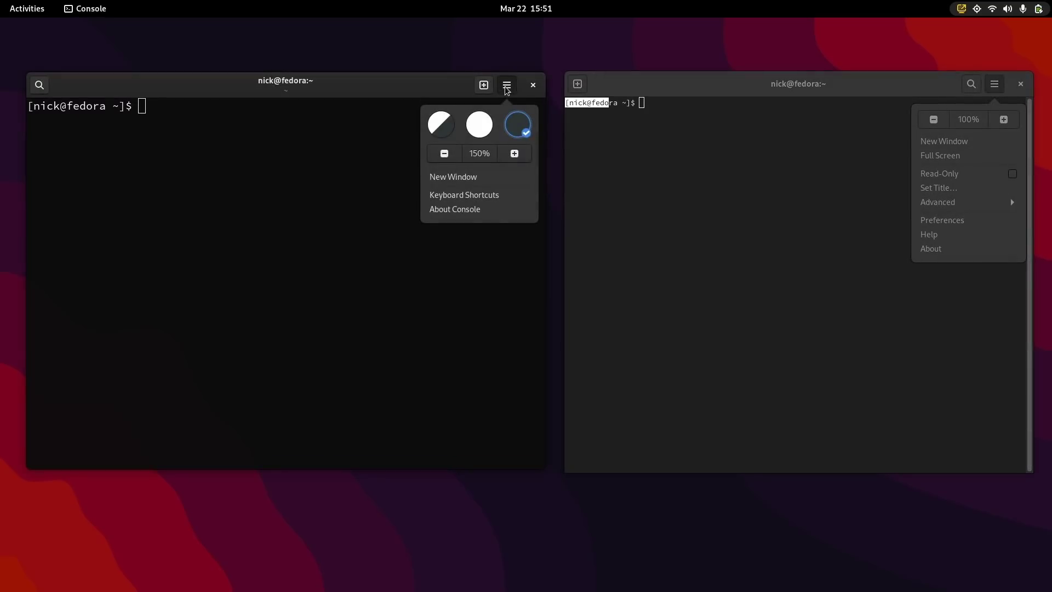
{"action": "left_click", "coordinate": [942, 220]}
{"action": "left_click_drag", "start_coordinate": [317, 25], "coordinate": [911, 162]}
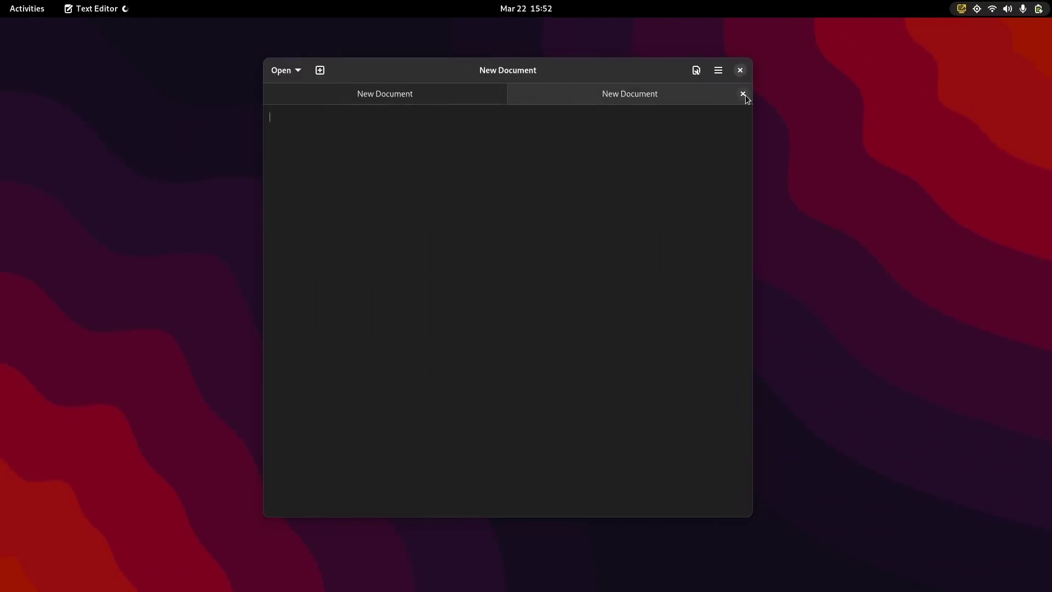
Close the second New Document tab and turn on line numbers.
{"action": "left_click", "coordinate": [744, 94]}
{"action": "left_click", "coordinate": [695, 71]}
{"action": "left_click", "coordinate": [691, 111]}
Turn the right margin guide on, then back off.
{"action": "left_click", "coordinate": [696, 71]}
{"action": "left_click", "coordinate": [689, 131]}
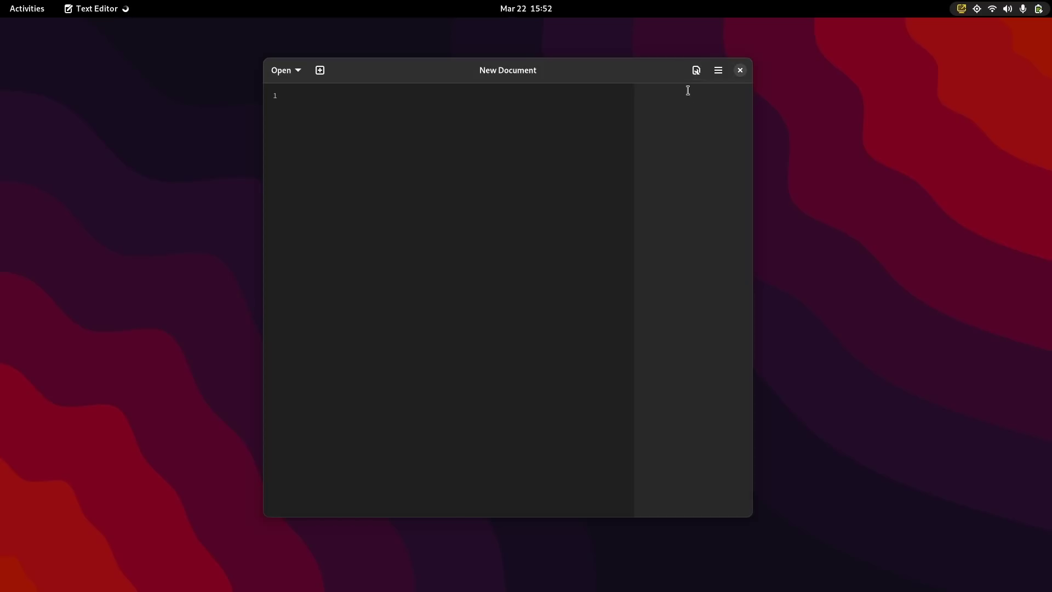
{"action": "left_click", "coordinate": [696, 70]}
{"action": "left_click", "coordinate": [691, 131]}
{"action": "left_click", "coordinate": [696, 72]}
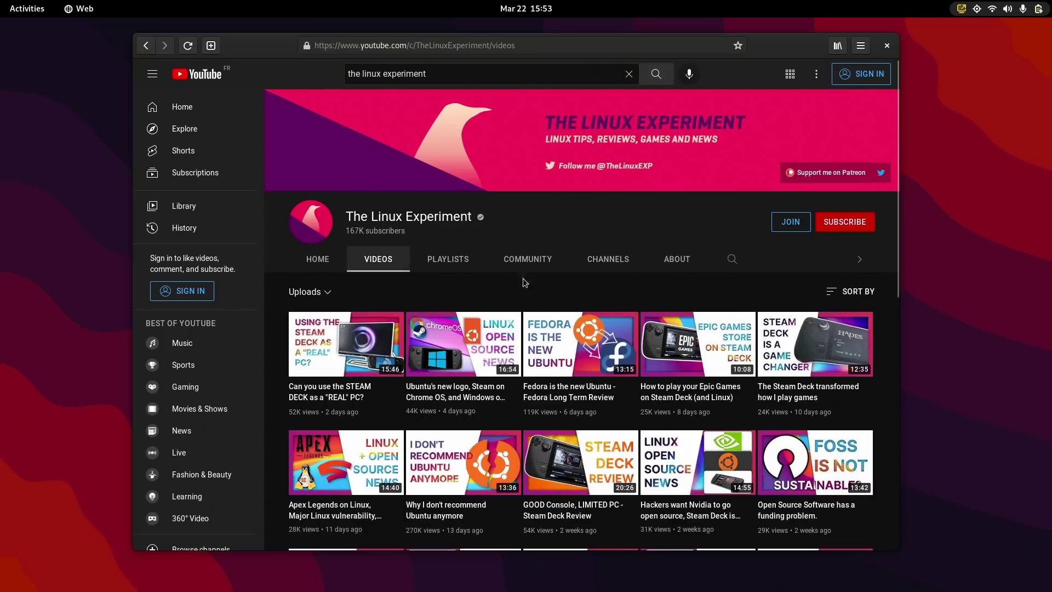
Play the latest Steam Deck video and set its quality to 1080p60.
{"action": "left_click", "coordinate": [336, 341]}
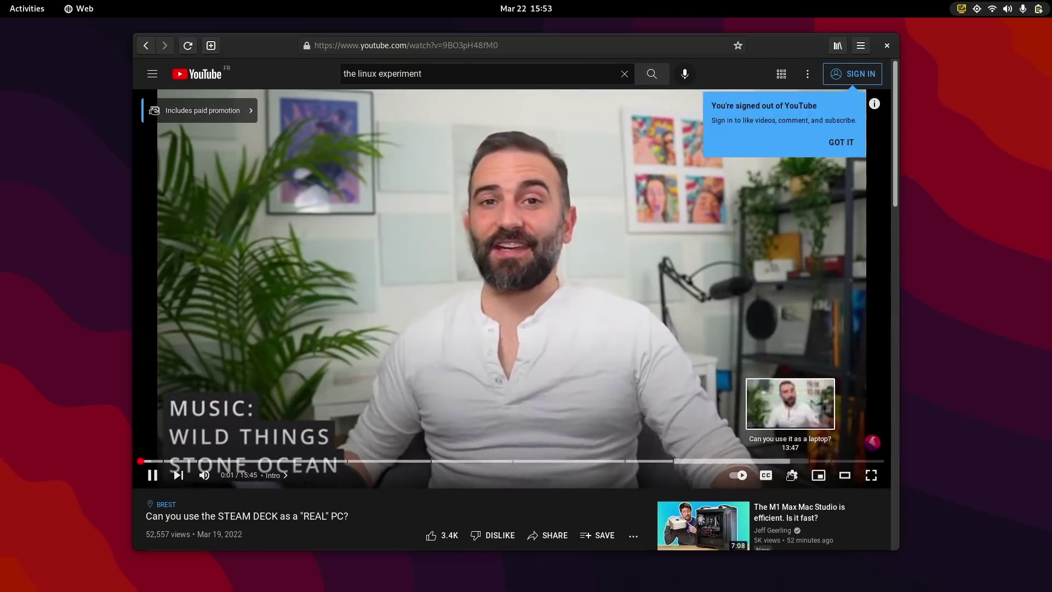
{"action": "left_click", "coordinate": [793, 475]}
{"action": "left_click", "coordinate": [806, 438]}
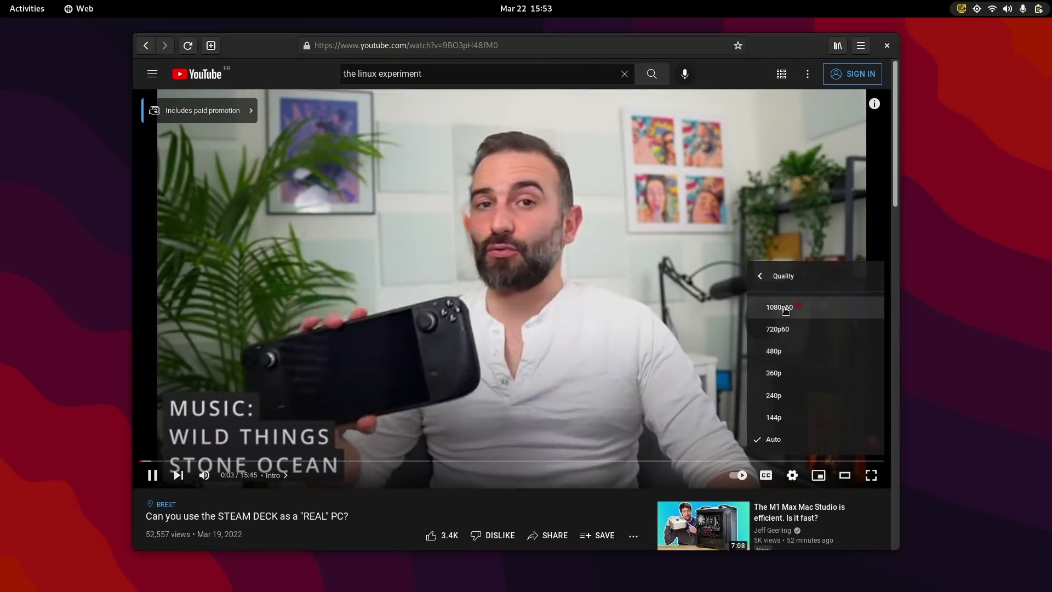
{"action": "left_click", "coordinate": [780, 307]}
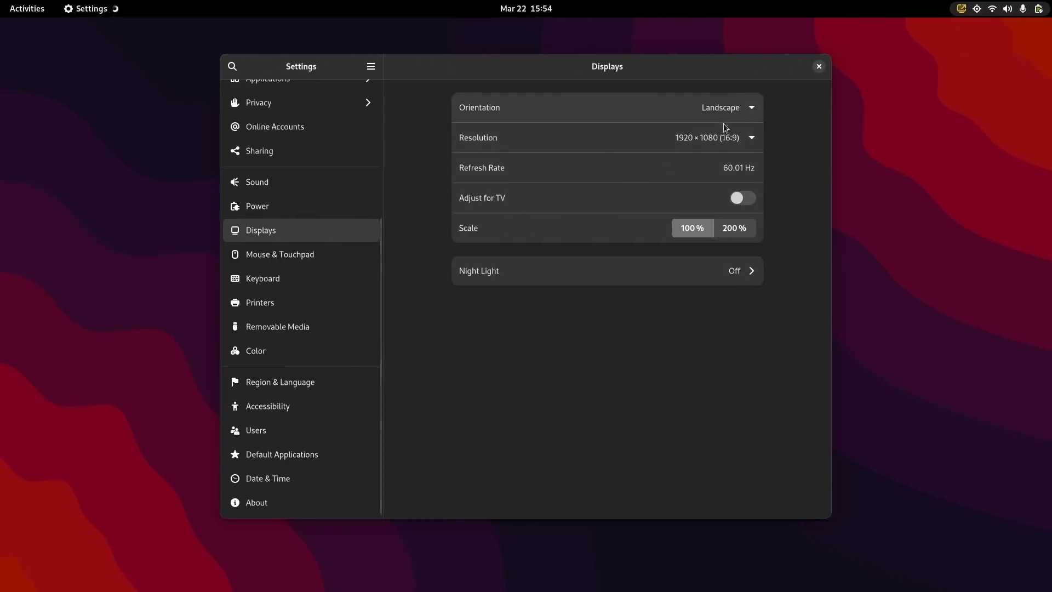
Switch Night Light's schedule between Manual and Sunset to Sunrise, keep Sunset to Sunrise, return to Displays.
{"action": "left_click", "coordinate": [619, 269]}
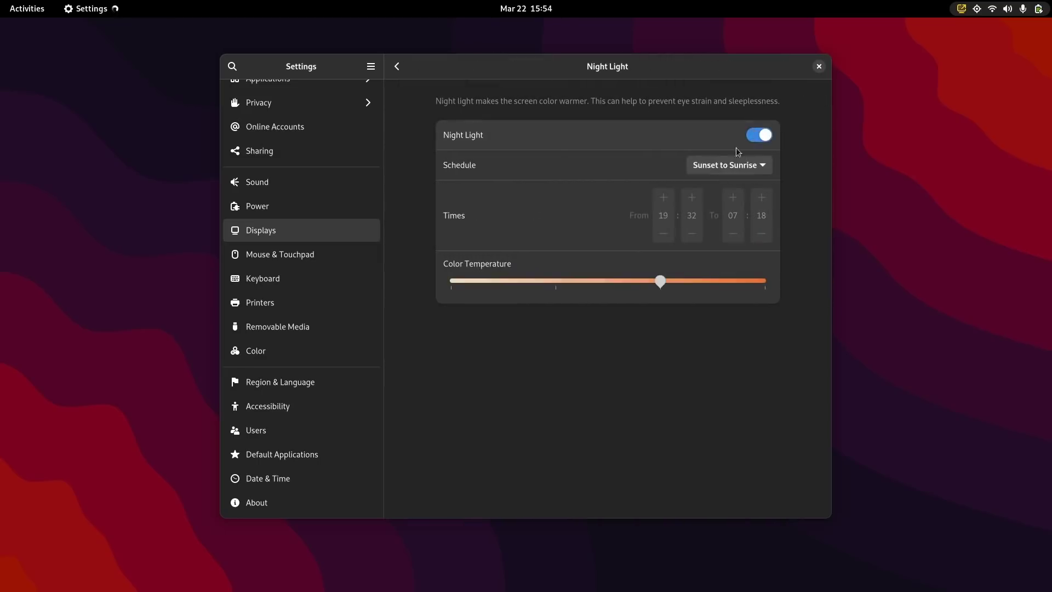
{"action": "left_click", "coordinate": [723, 167]}
{"action": "left_click", "coordinate": [712, 208]}
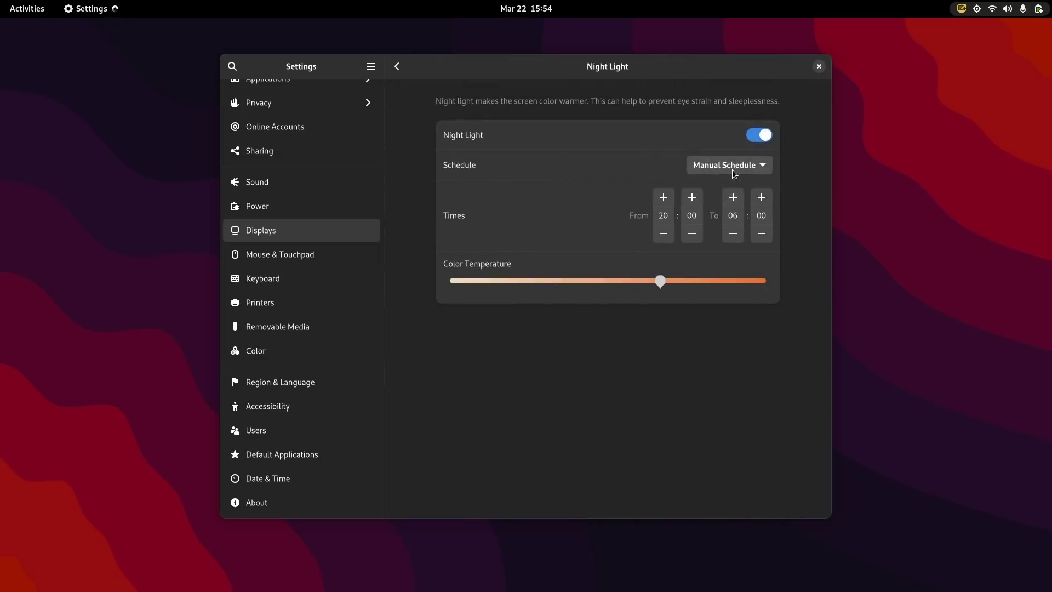
{"action": "left_click", "coordinate": [734, 173]}
{"action": "left_click", "coordinate": [713, 191]}
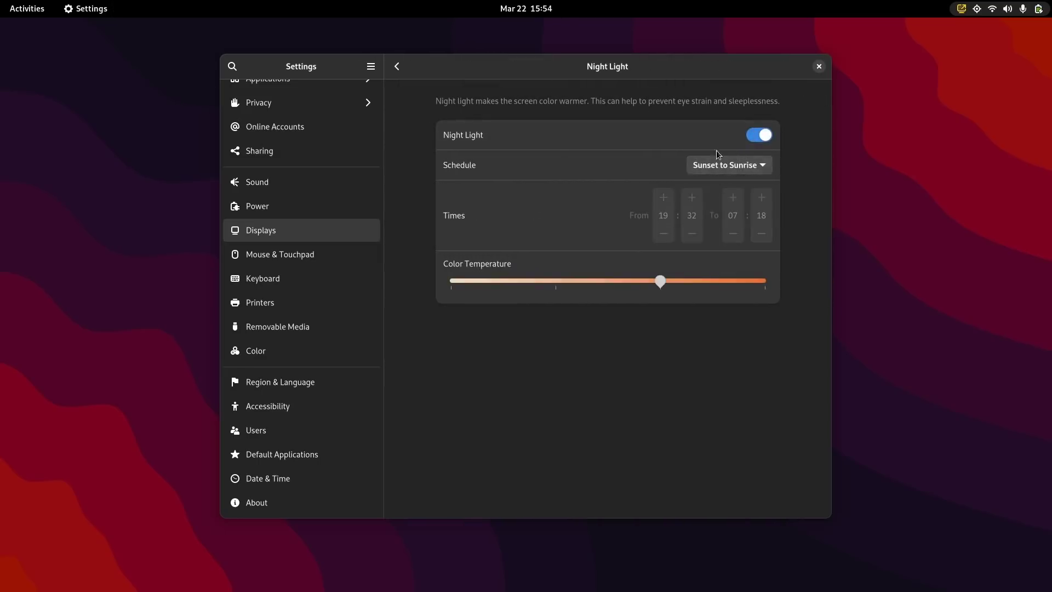
{"action": "left_click", "coordinate": [724, 168]}
{"action": "left_click", "coordinate": [715, 212]}
{"action": "left_click", "coordinate": [737, 174]}
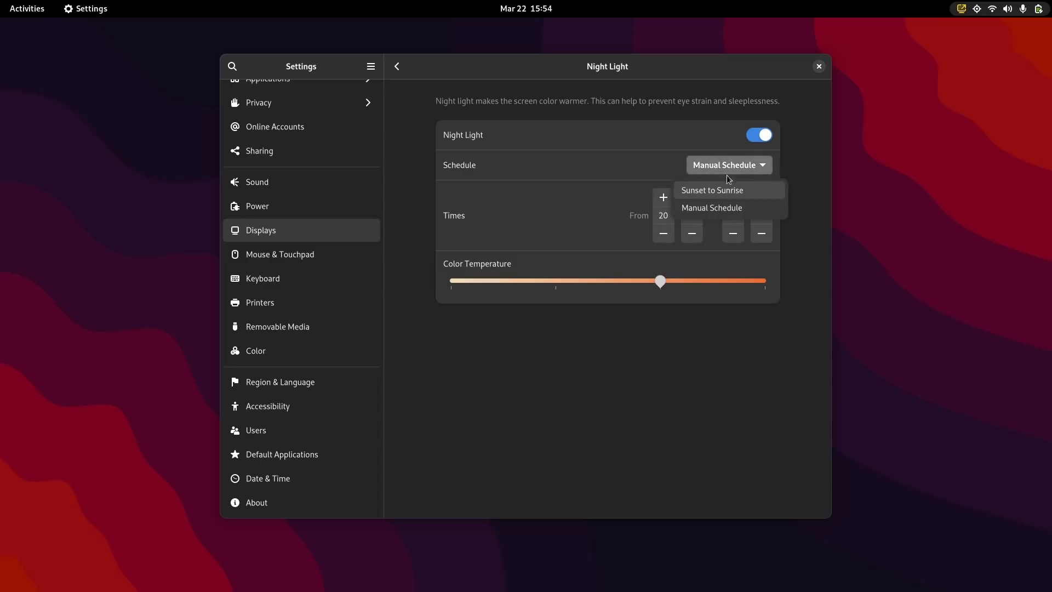
{"action": "left_click", "coordinate": [724, 190]}
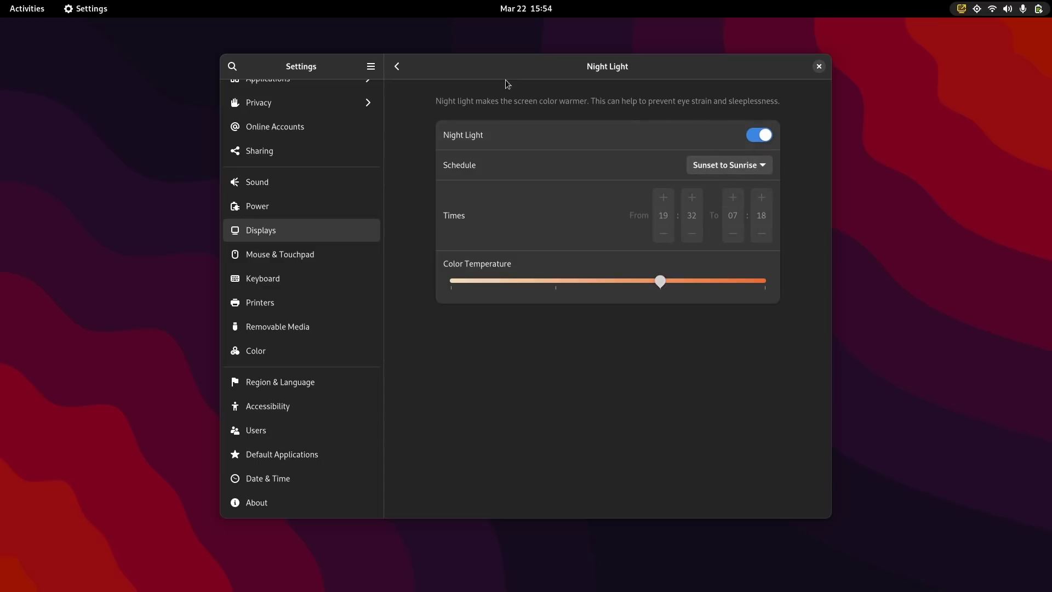
{"action": "left_click", "coordinate": [396, 67]}
{"action": "scroll", "coordinate": [298, 263], "scroll_direction": "up", "scroll_amount": 5}
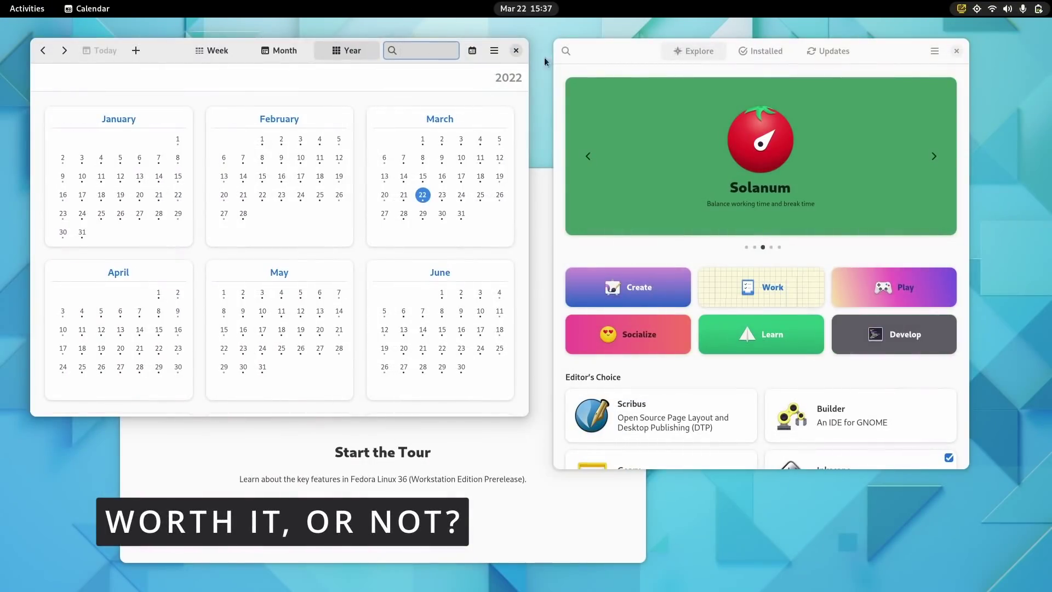
Close the Calendar, Software and Tour windows, then launch Settings.
{"action": "left_click", "coordinate": [513, 50]}
{"action": "left_click", "coordinate": [956, 50]}
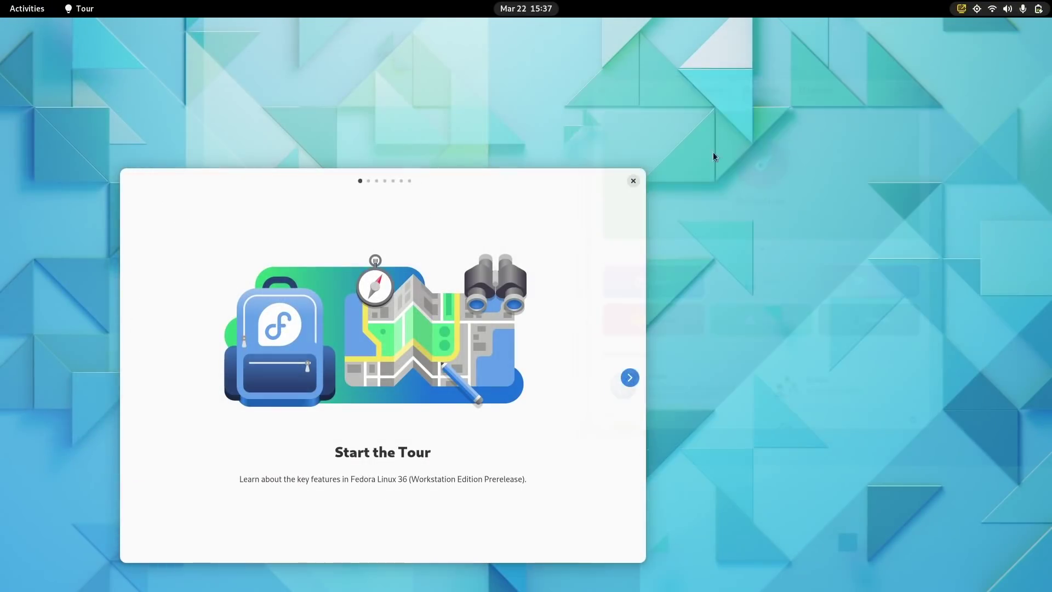
{"action": "left_click", "coordinate": [633, 181]}
{"action": "mouse_move", "coordinate": [1, 0]}
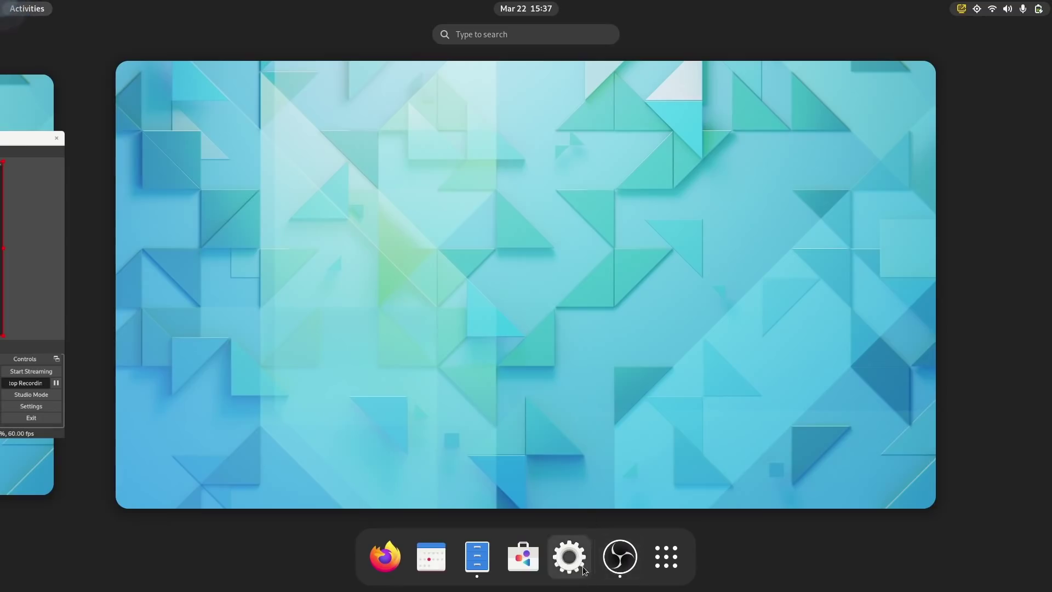
{"action": "left_click", "coordinate": [569, 557]}
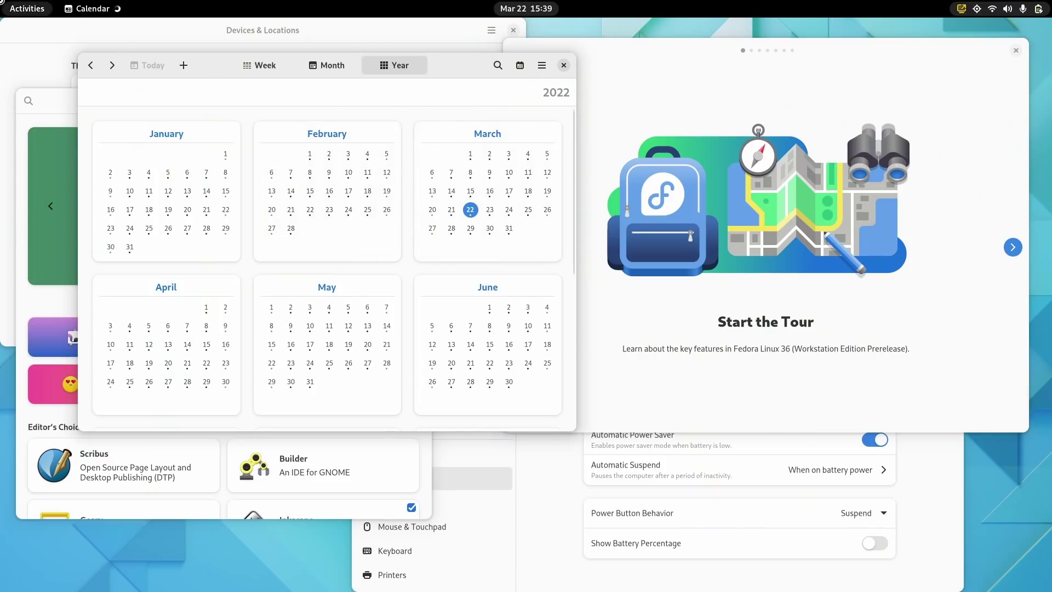
Page through the Tour twice, close it, and move Calendar to the screen's right side.
{"action": "mouse_move", "coordinate": [1, 1]}
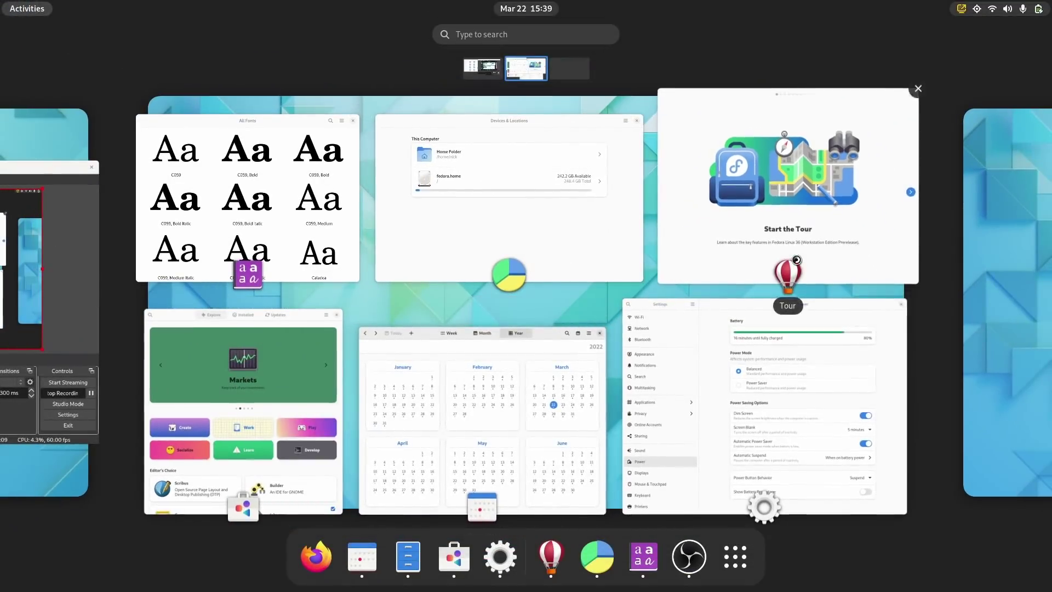
{"action": "left_click", "coordinate": [914, 276]}
{"action": "left_click", "coordinate": [1013, 247]}
{"action": "left_click", "coordinate": [1013, 246]}
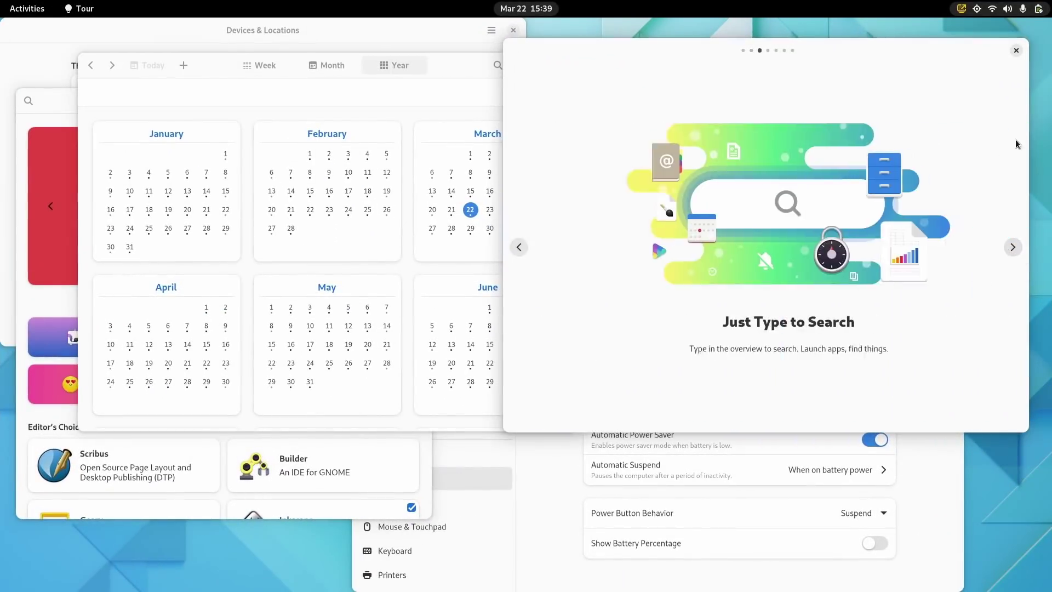
{"action": "key", "text": "alt+F4"}
{"action": "left_click_drag", "start_coordinate": [509, 59], "coordinate": [857, 56]}
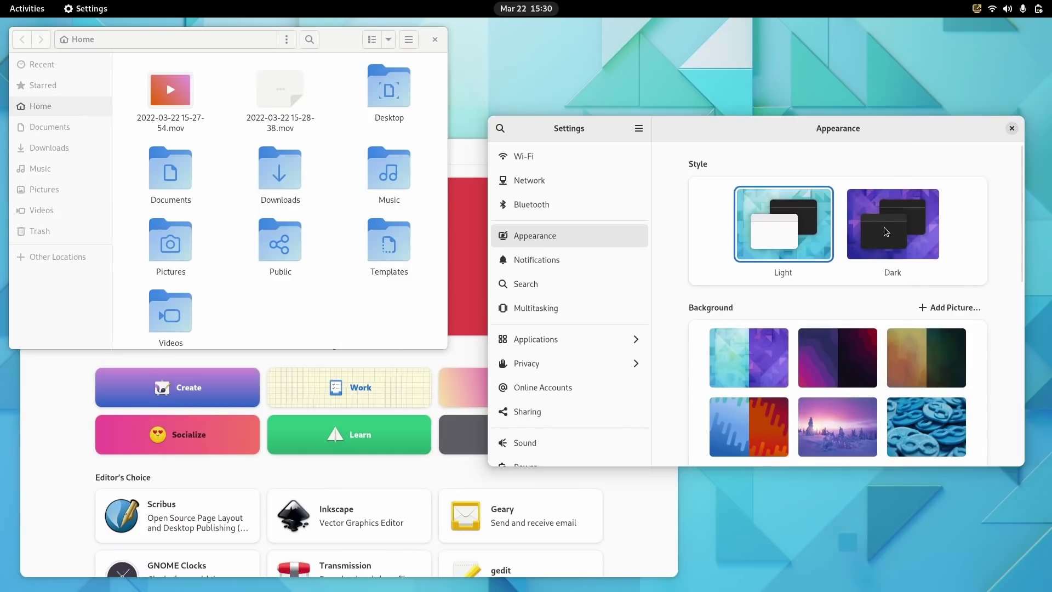
Toggle the Appearance style Dark, Light, then Dark again, leaving Dark active.
{"action": "left_click", "coordinate": [881, 226]}
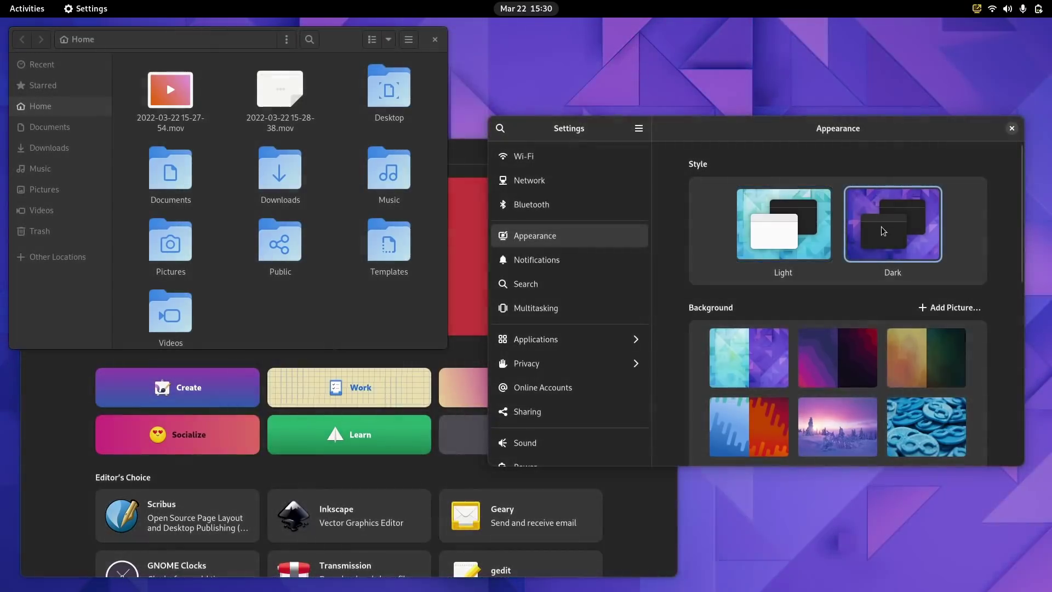
{"action": "left_click", "coordinate": [803, 226]}
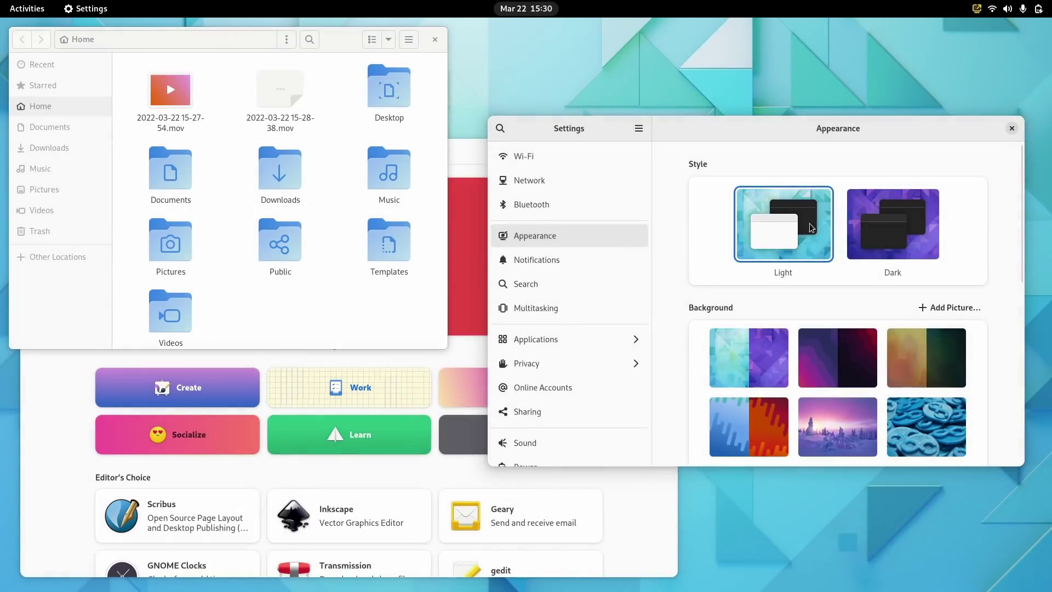
{"action": "left_click", "coordinate": [890, 231]}
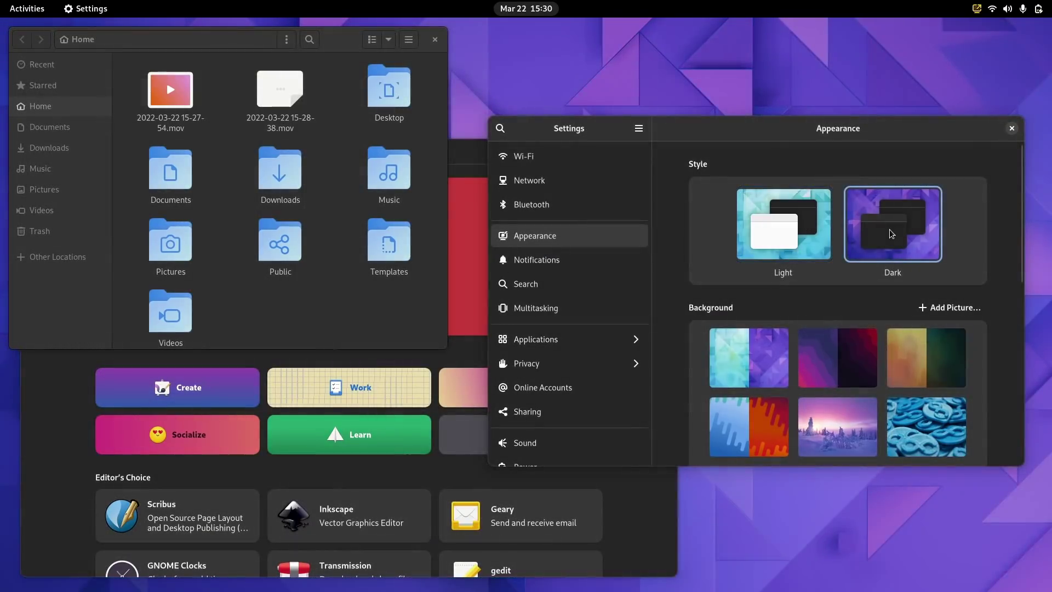